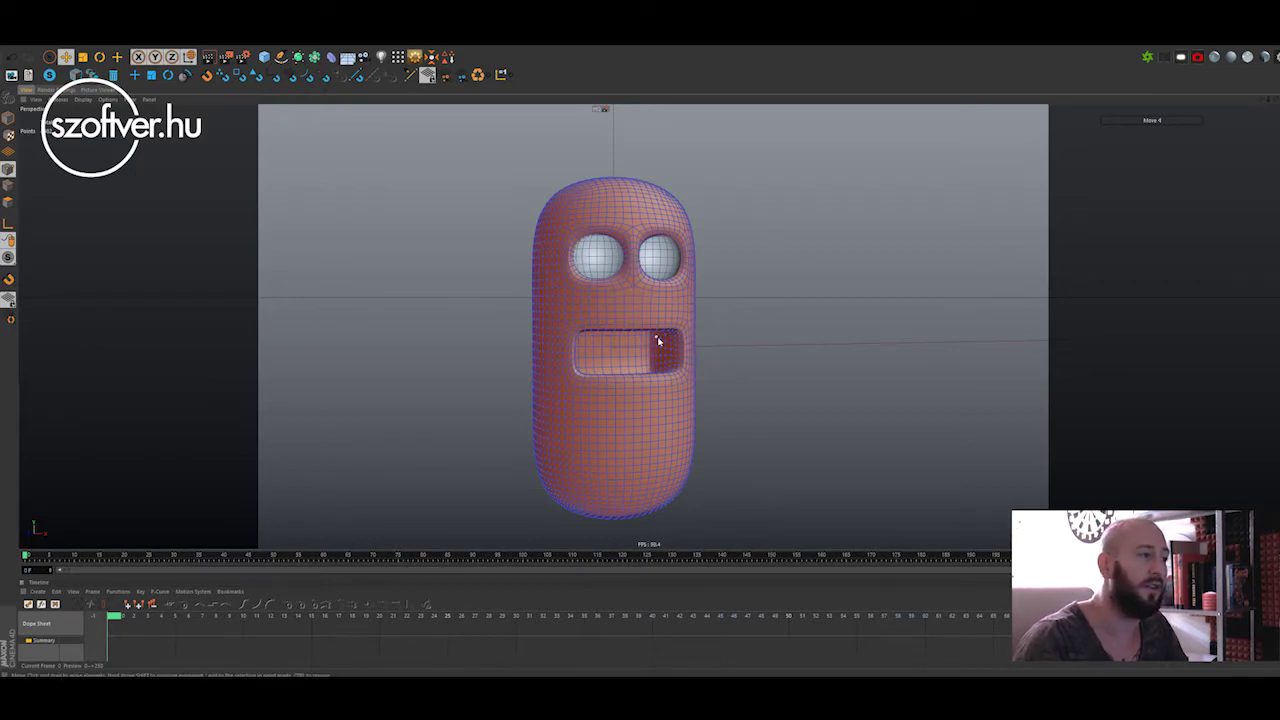
Orbit and zoom the viewport to look over the capsule character.
{"action": "mouse_move", "coordinate": [657, 341]}
{"action": "left_mouse_down", "text": "alt"}
{"action": "mouse_move", "coordinate": [575, 362]}
{"action": "mouse_move", "coordinate": [654, 357]}
{"action": "mouse_move", "coordinate": [640, 335]}
{"action": "mouse_move", "coordinate": [660, 340]}
{"action": "mouse_move", "coordinate": [634, 313]}
{"action": "left_mouse_up", "text": "alt"}
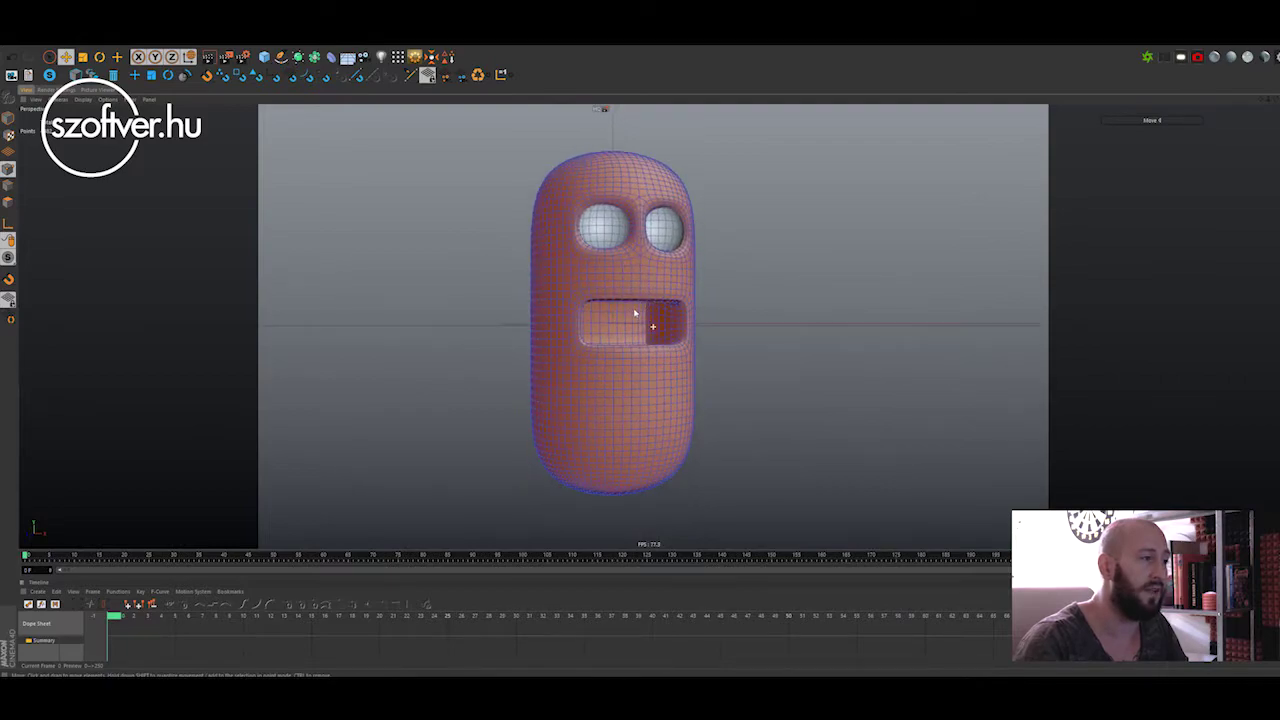
{"action": "scroll", "coordinate": [650, 310], "scroll_direction": "up", "scroll_amount": 5}
{"action": "scroll", "coordinate": [670, 300], "scroll_direction": "down", "scroll_amount": 4}
{"action": "scroll", "coordinate": [700, 300], "scroll_direction": "down", "scroll_amount": 2}
{"action": "scroll", "coordinate": [770, 305], "scroll_direction": "up", "scroll_amount": 2}
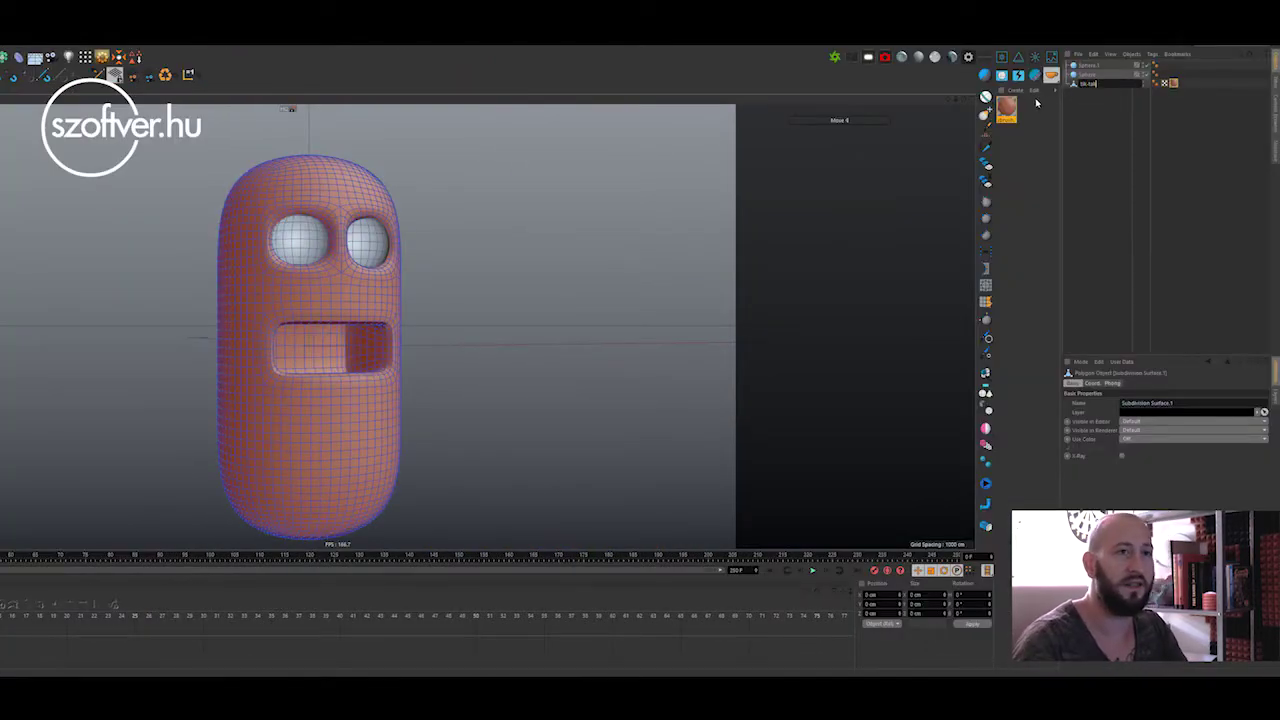
Confirm the body's new name and add a Pose Morph tag, showing its pose list.
{"action": "key", "text": "Return"}
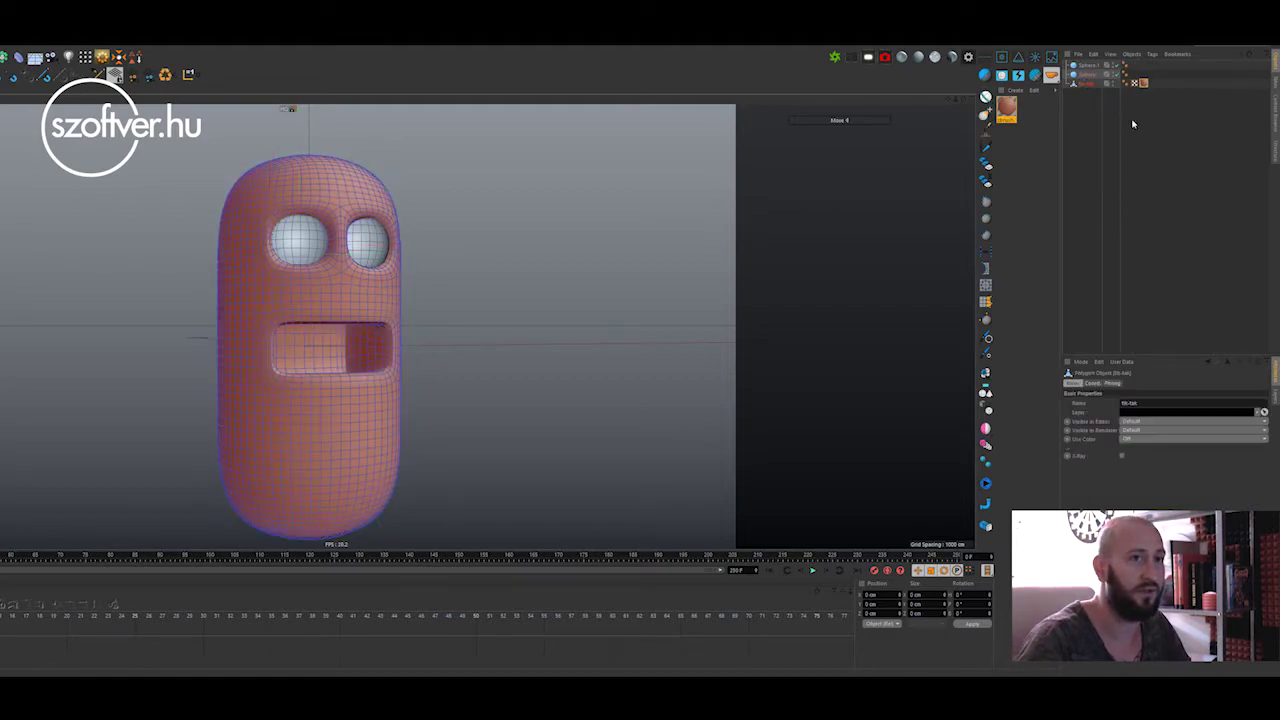
{"action": "right_click", "coordinate": [1089, 85]}
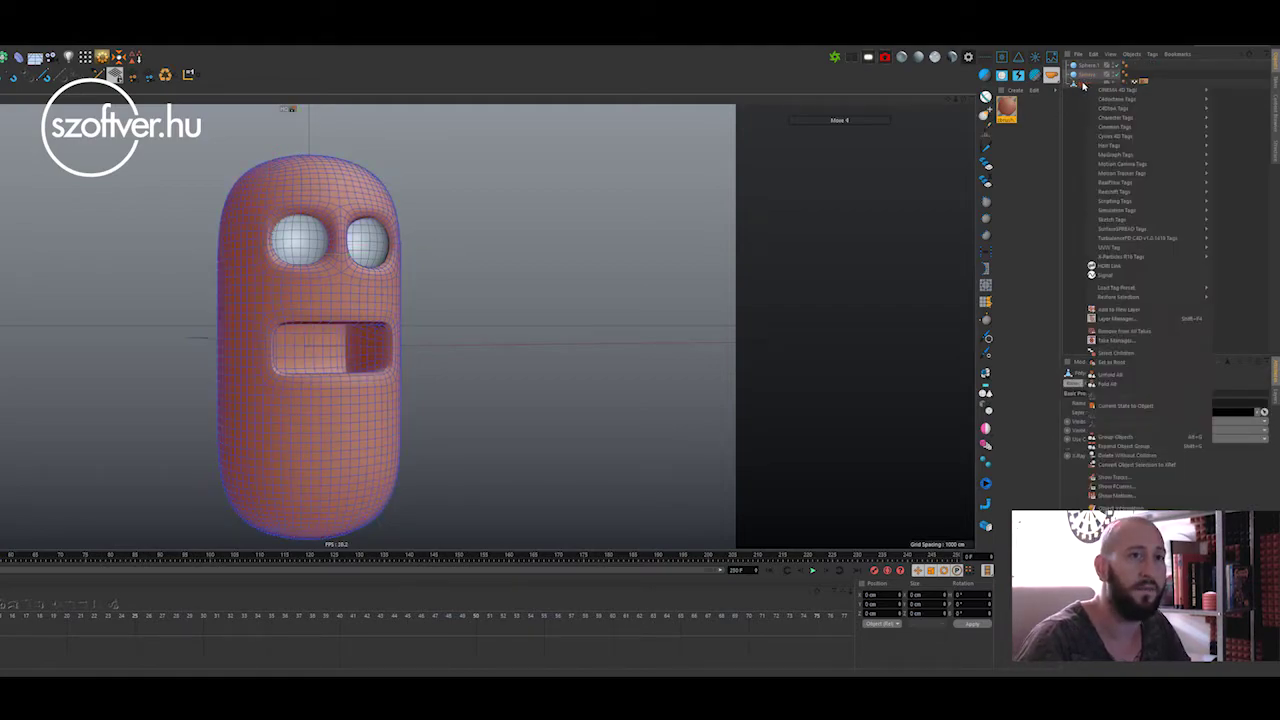
{"action": "mouse_move", "coordinate": [1116, 117]}
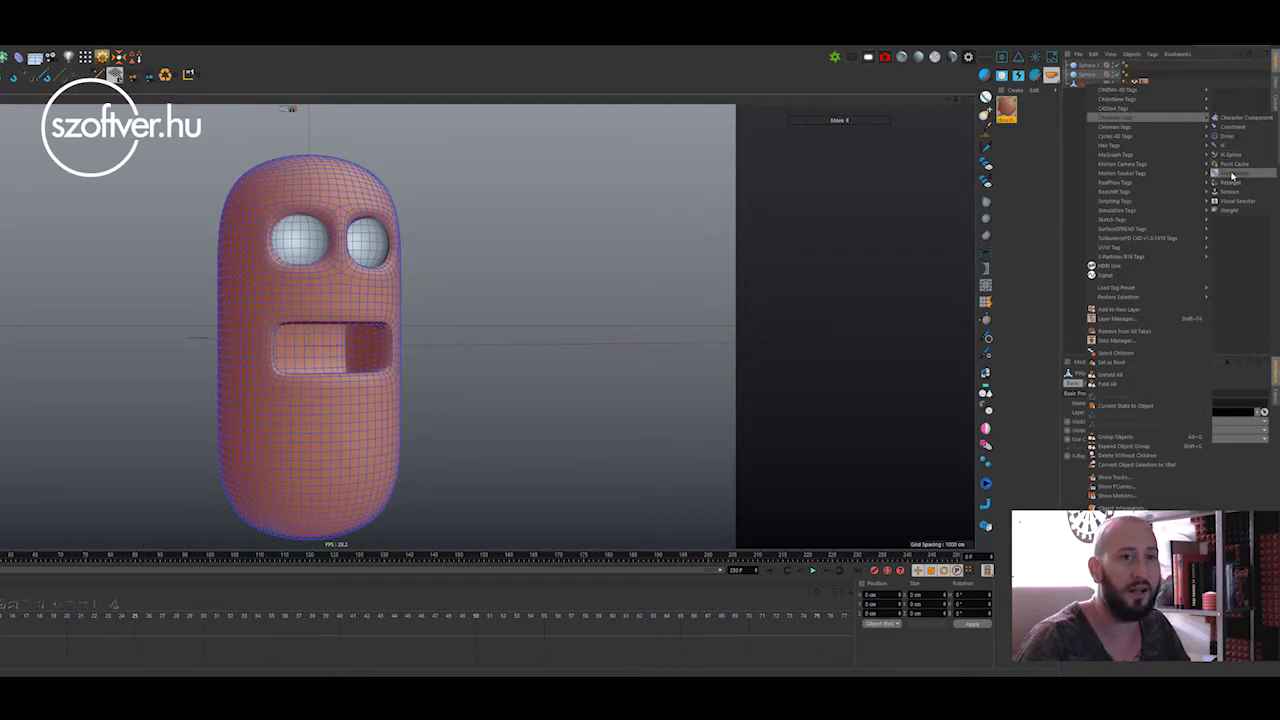
{"action": "left_click", "coordinate": [1232, 175]}
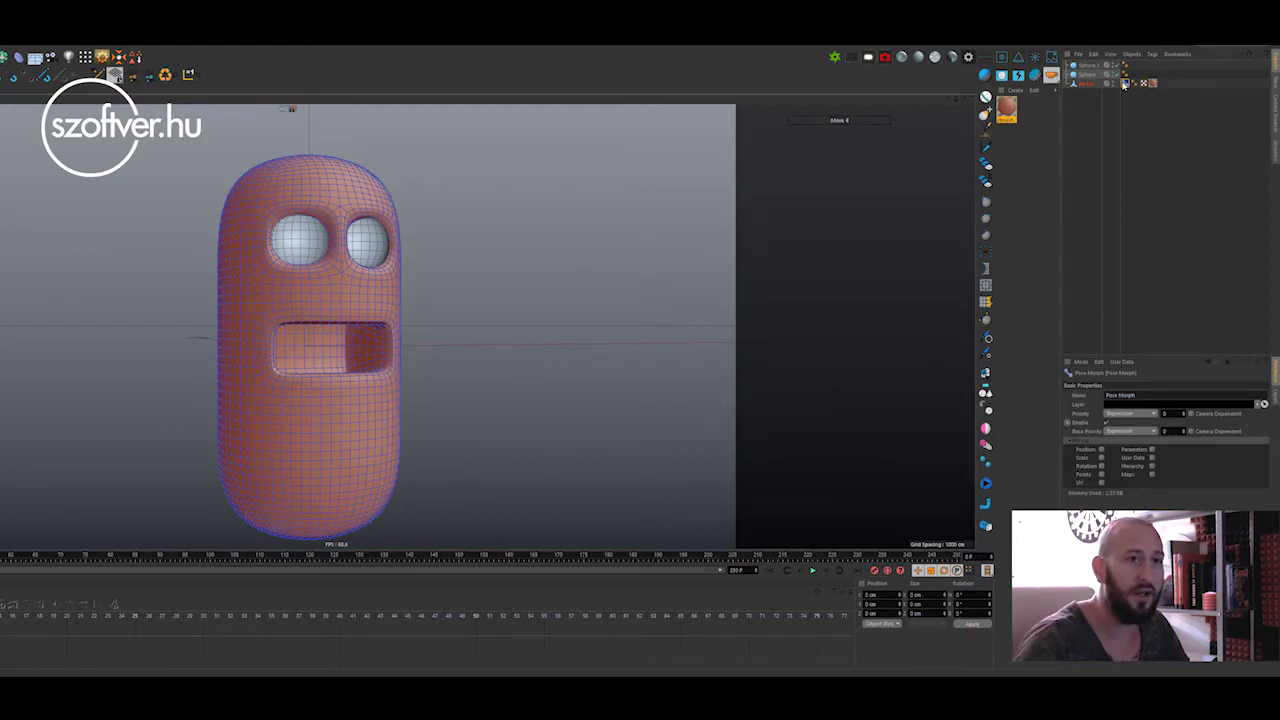
{"action": "left_click", "coordinate": [1104, 450]}
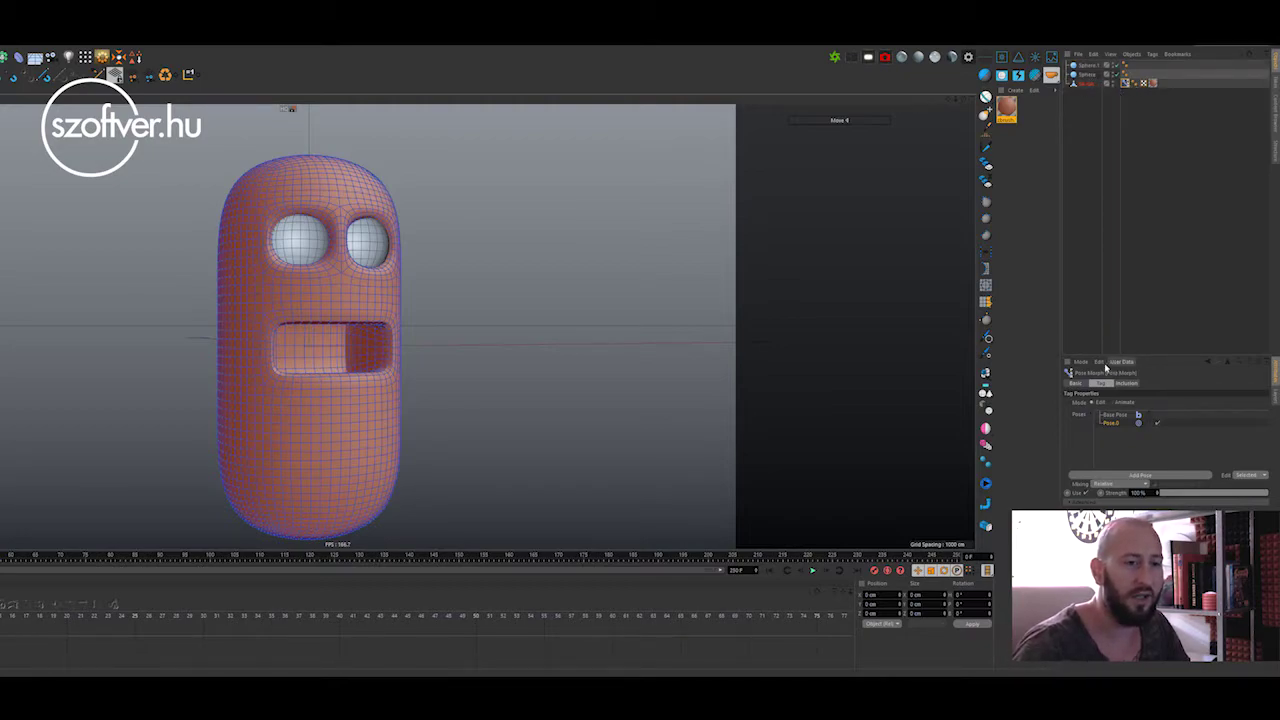
Rename the Pose Morph's Pose.0 entry to 'neutral'.
{"action": "left_click", "coordinate": [1075, 384]}
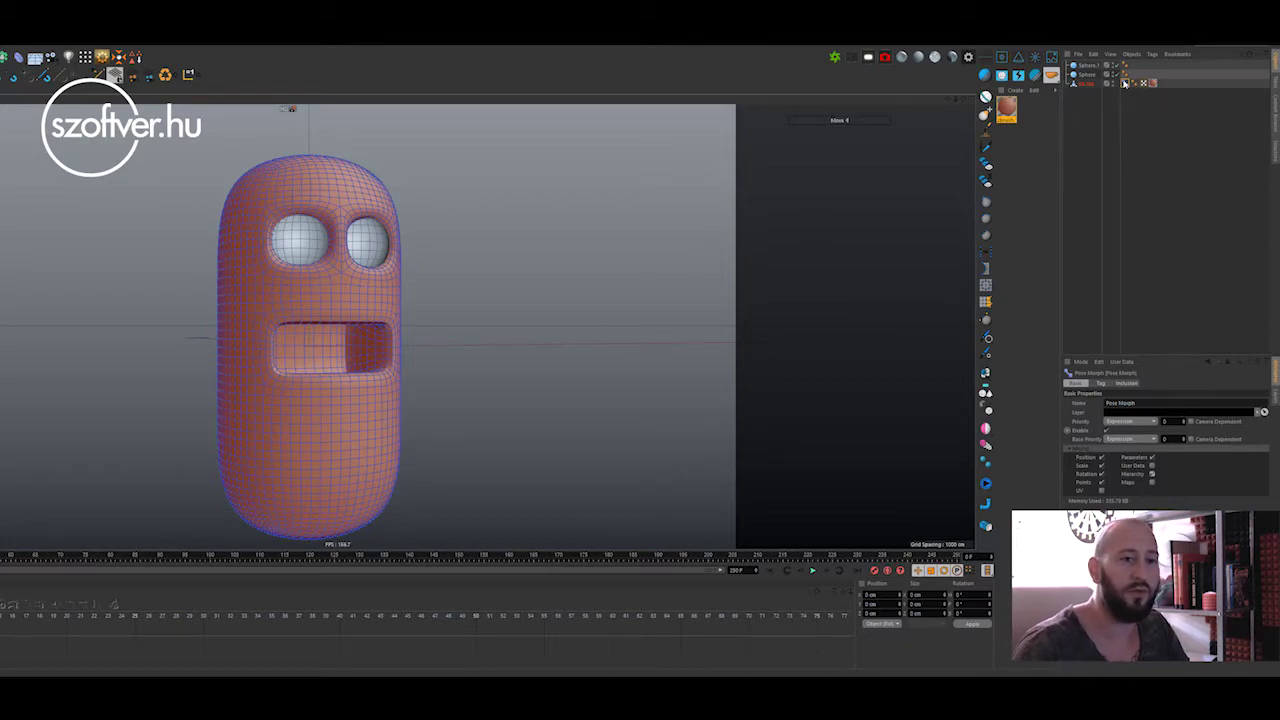
{"action": "left_click", "coordinate": [1102, 384]}
{"action": "type", "text": "neutral"}
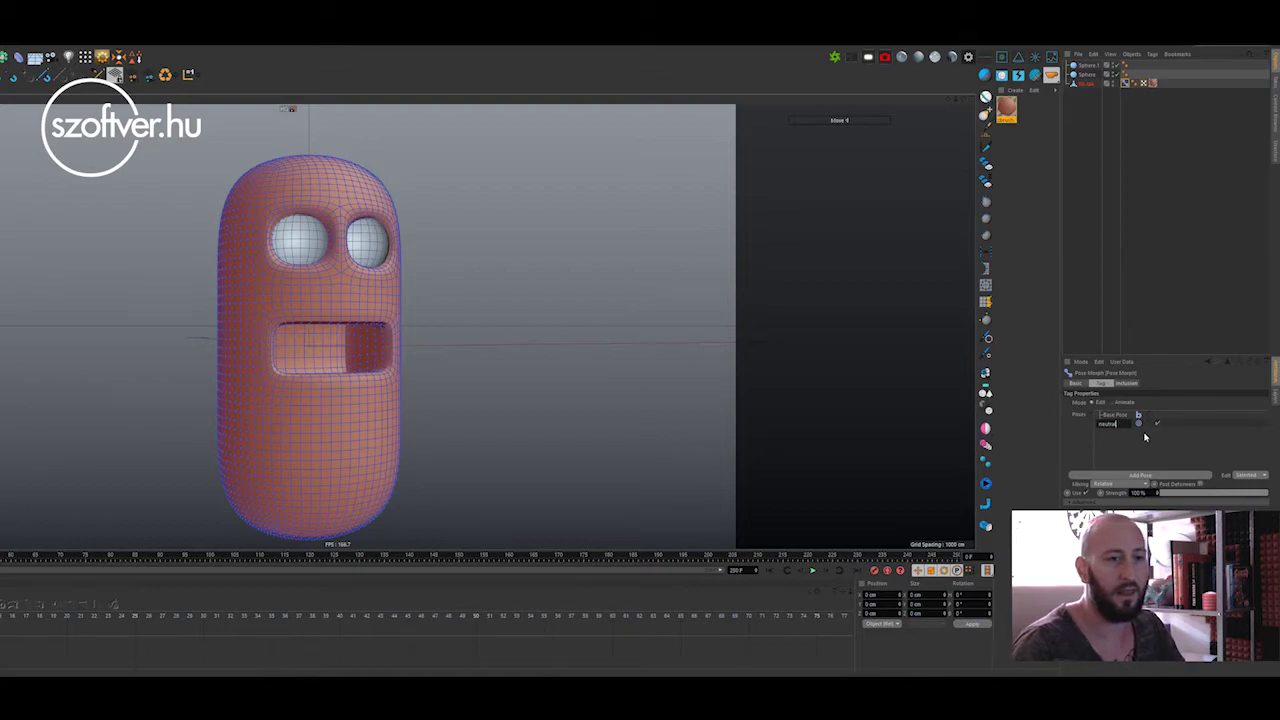
{"action": "key", "text": "Return"}
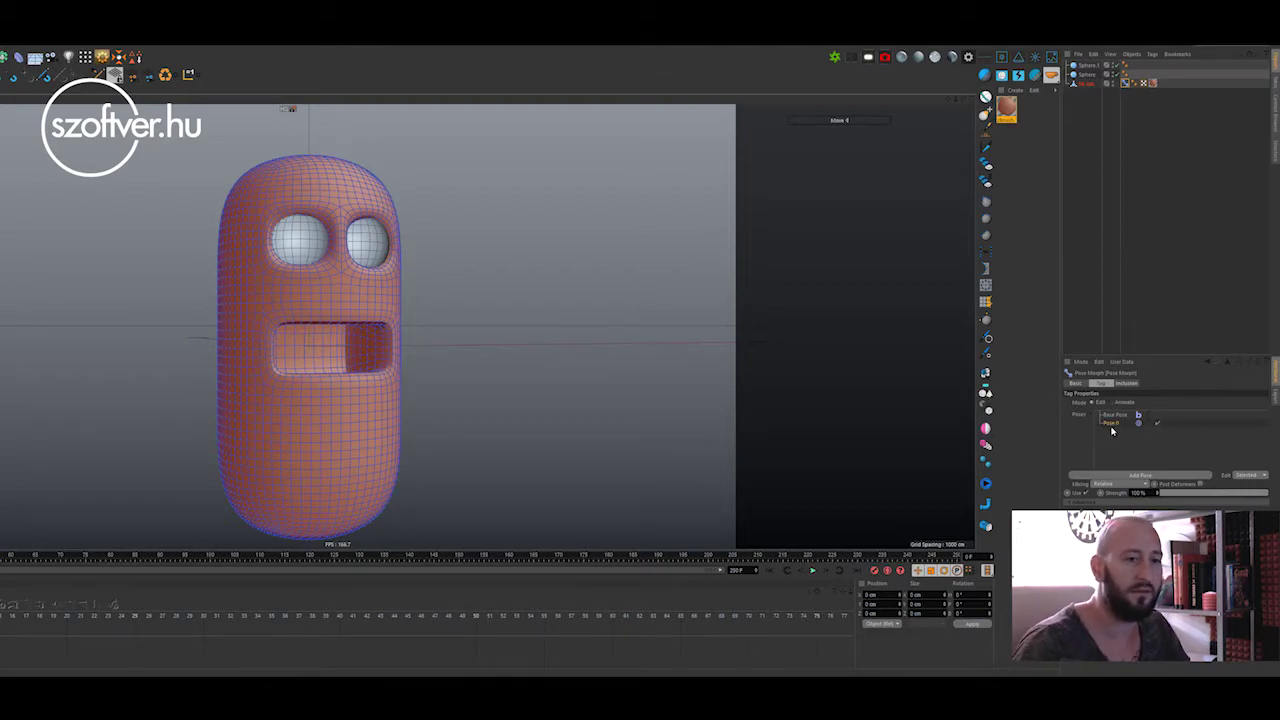
{"action": "type", "text": "neutral"}
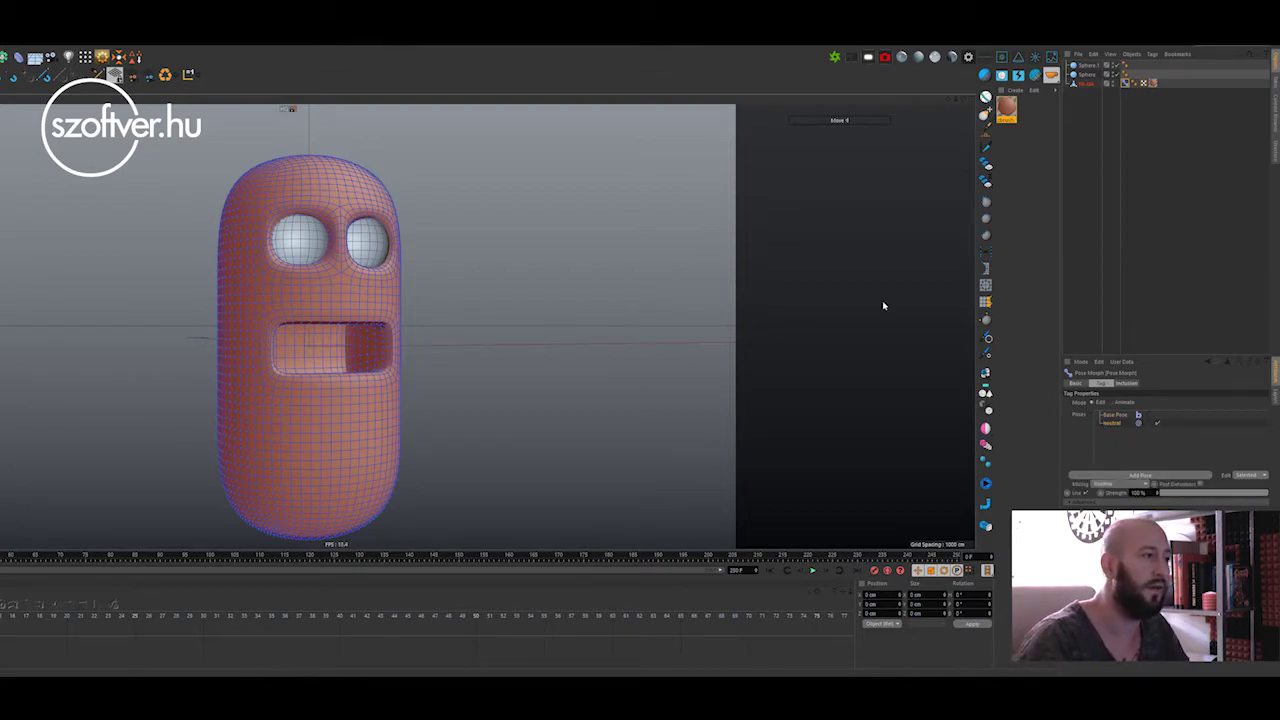
Choose the Brush tool from the mesh's right-click modeling menu.
{"action": "right_click", "coordinate": [340, 323]}
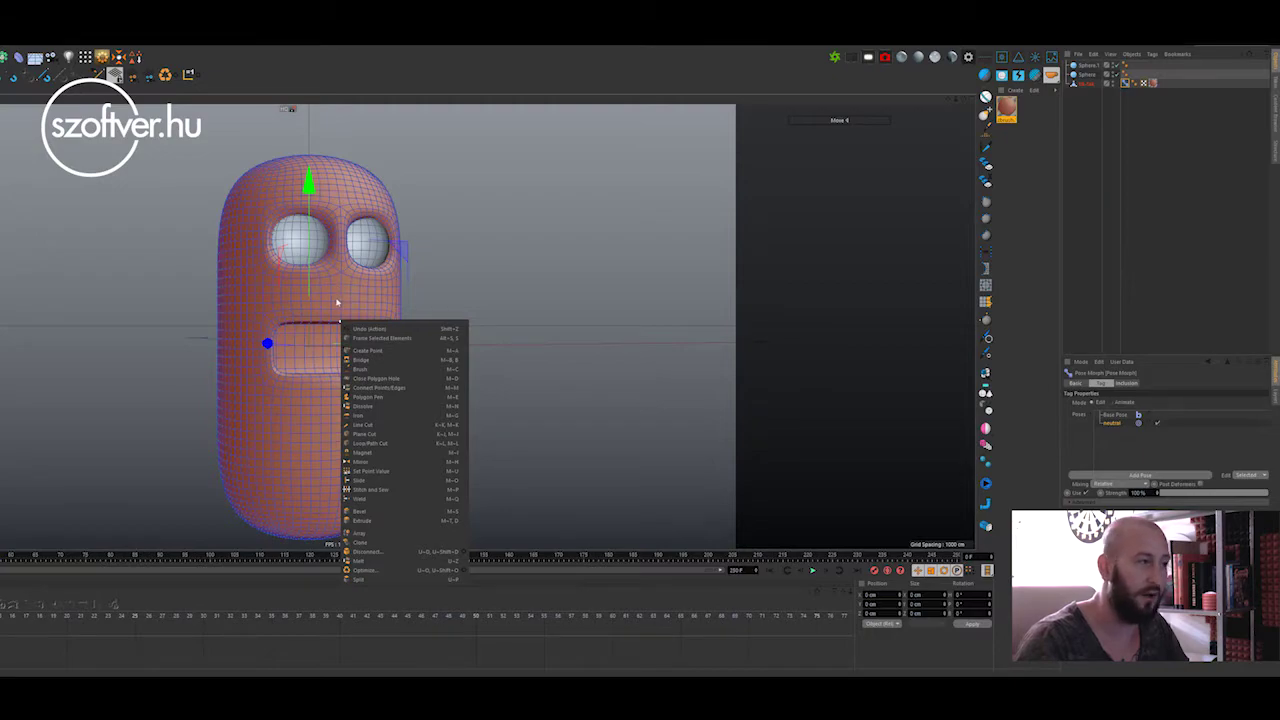
{"action": "left_click", "coordinate": [337, 302]}
{"action": "right_click", "coordinate": [338, 313]}
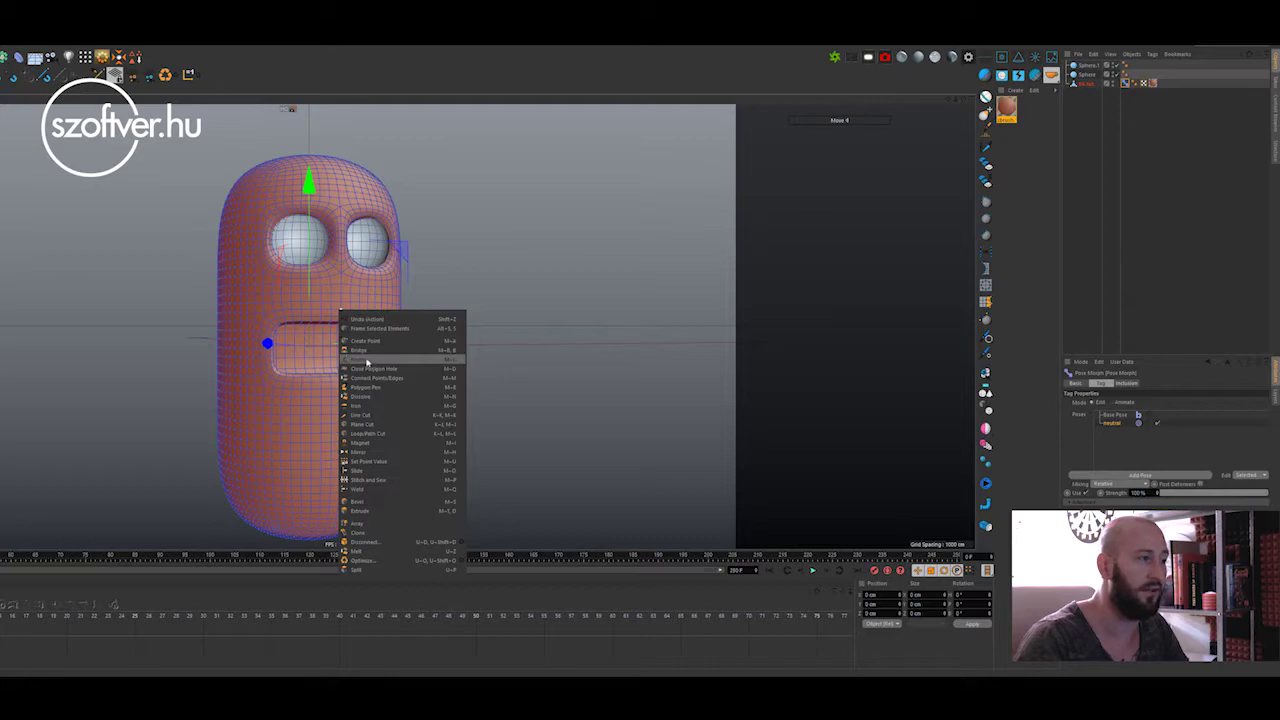
{"action": "left_click", "coordinate": [360, 362]}
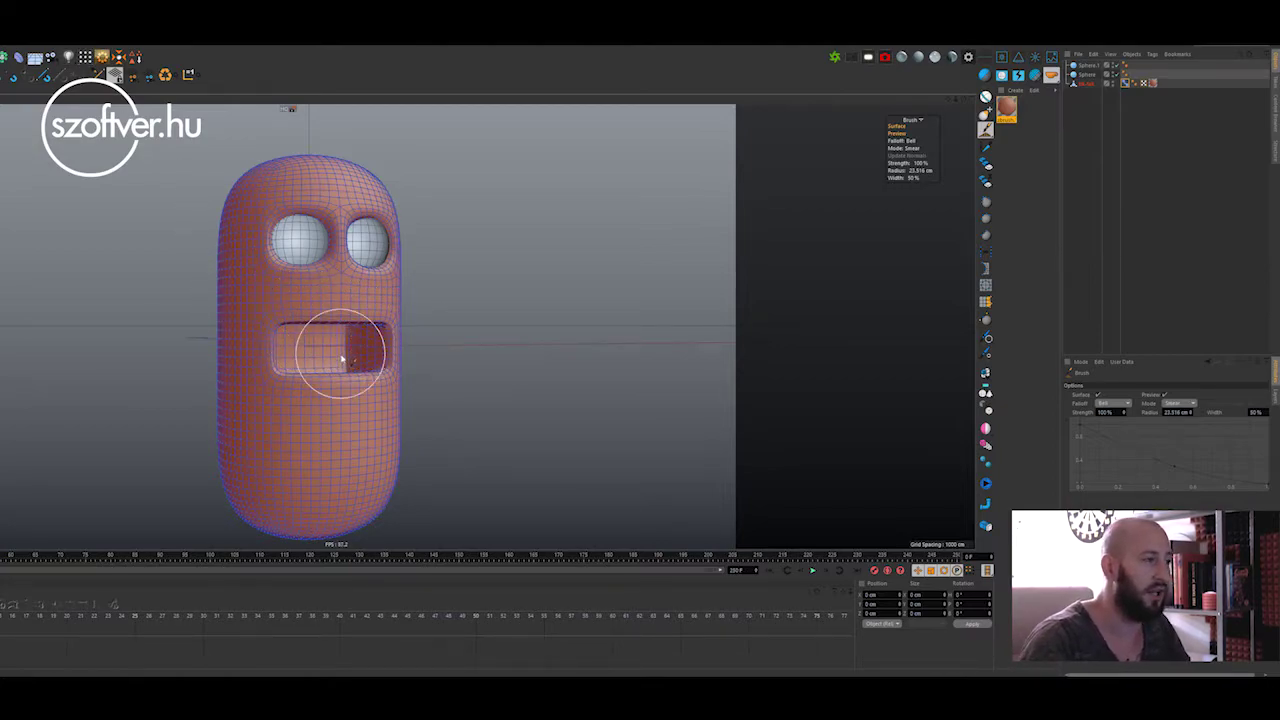
Enlarge the smear brush and raise its strength to about 73%.
{"action": "scroll", "coordinate": [337, 357], "scroll_direction": "up", "scroll_amount": 5}
{"action": "scroll", "coordinate": [374, 348], "scroll_direction": "down", "scroll_amount": 2}
{"action": "scroll", "coordinate": [270, 337], "scroll_direction": "down", "scroll_amount": 2}
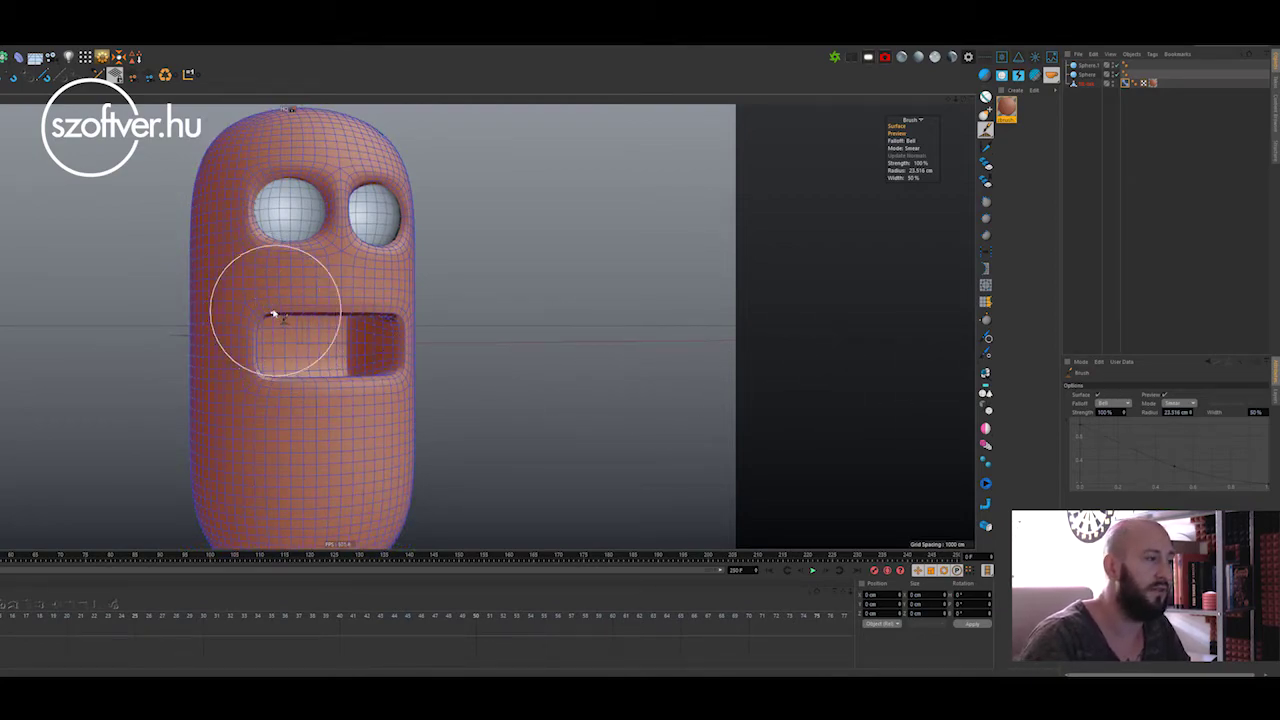
{"action": "middle_click_drag", "start_coordinate": [275, 325], "coordinate": [286, 329]}
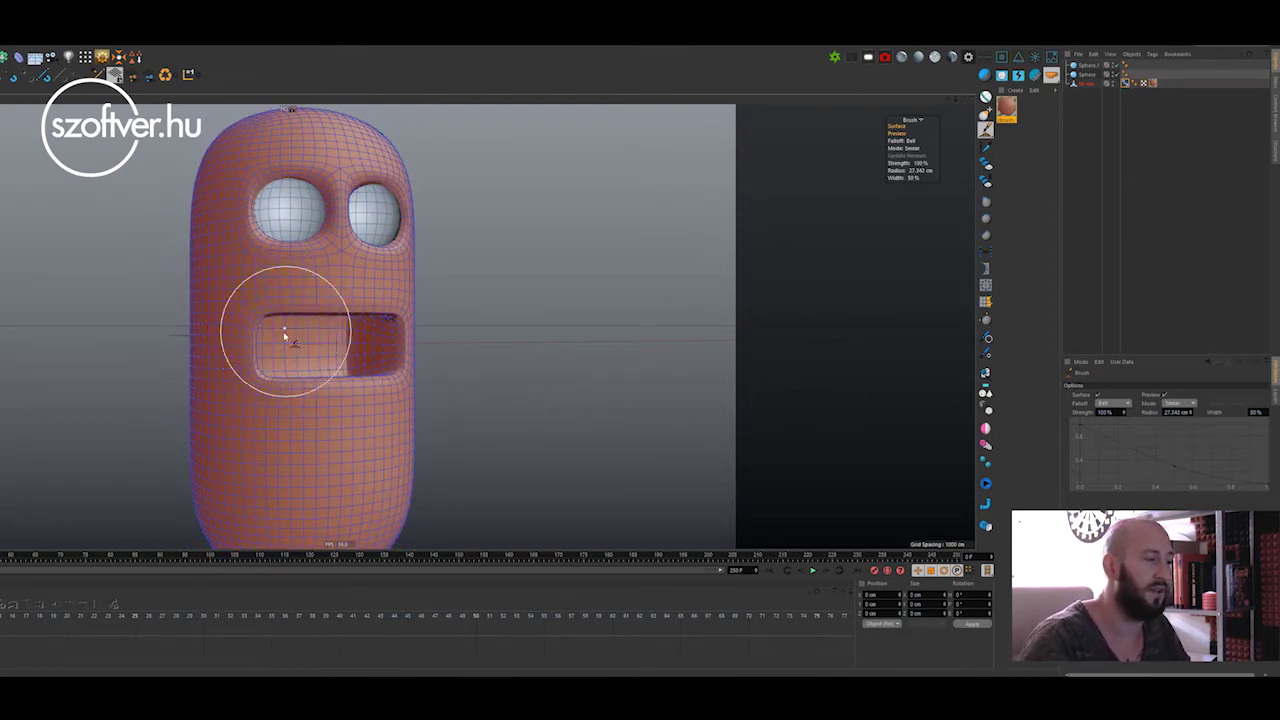
{"action": "left_click_drag", "start_coordinate": [286, 329], "coordinate": [309, 309]}
{"action": "middle_click_drag", "start_coordinate": [309, 309], "coordinate": [314, 318]}
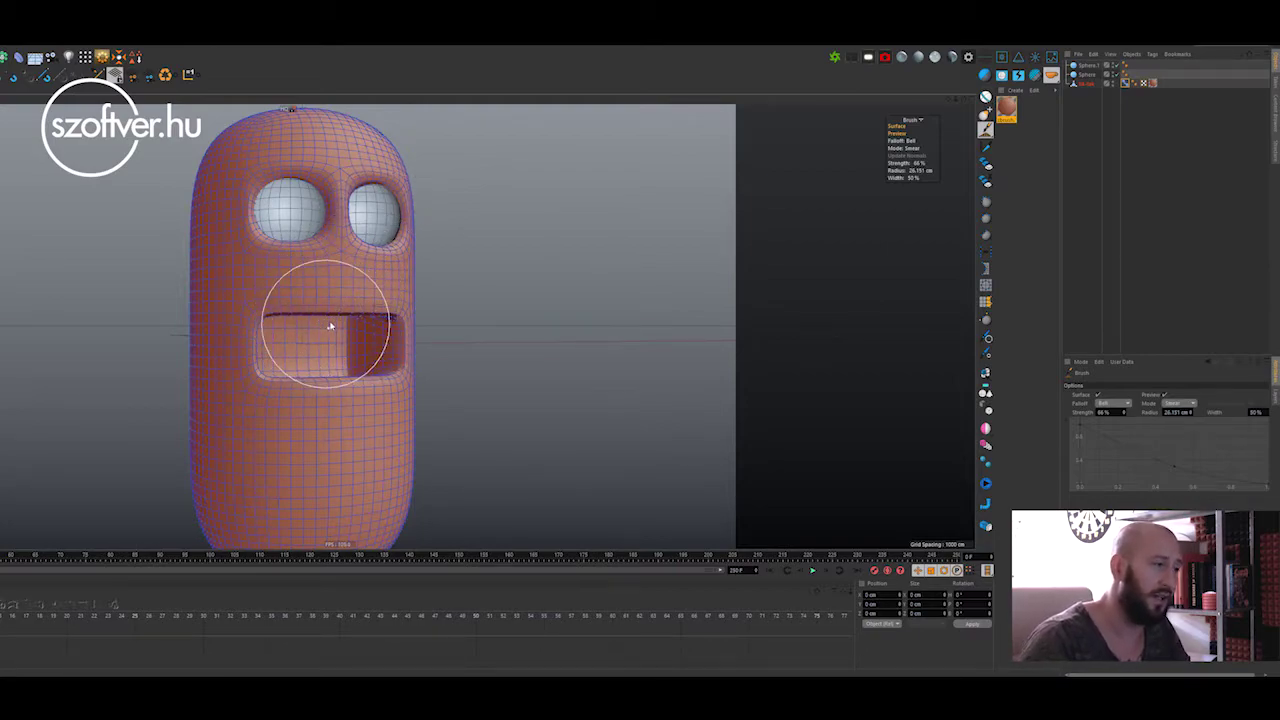
{"action": "middle_click", "coordinate": [328, 325]}
{"action": "middle_click", "coordinate": [194, 266]}
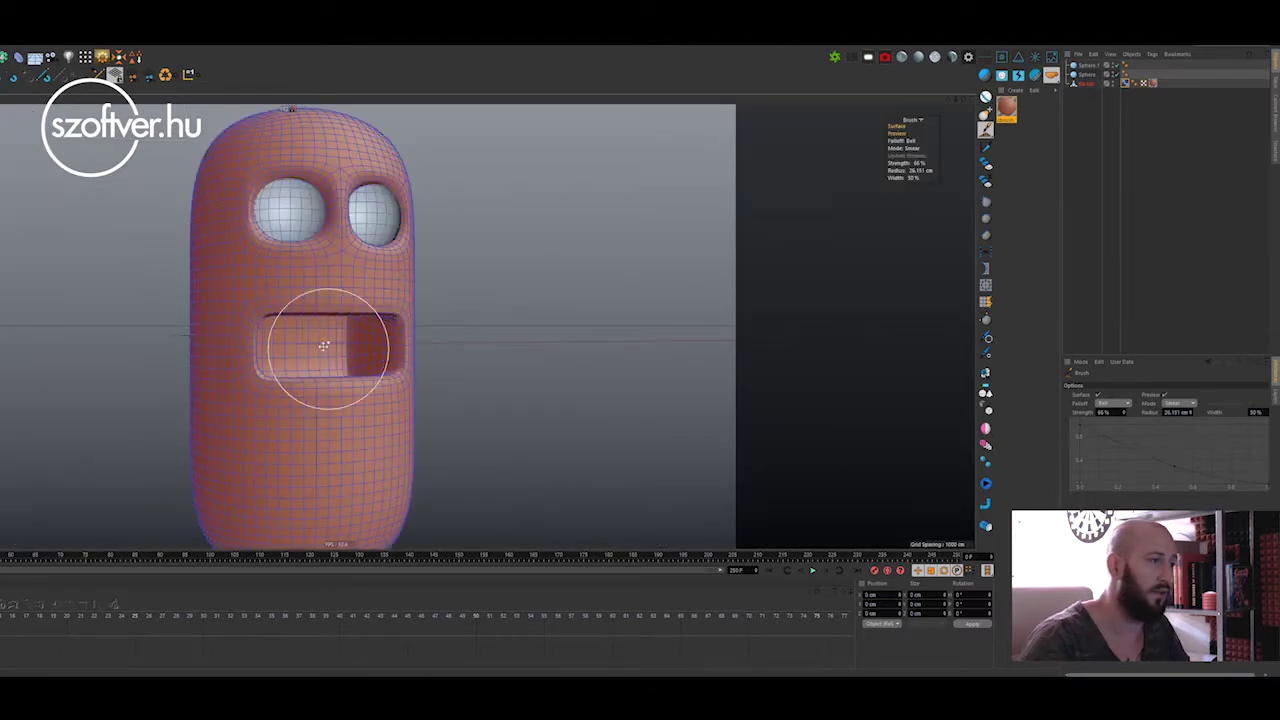
{"action": "left_click_drag", "start_coordinate": [346, 343], "coordinate": [325, 333]}
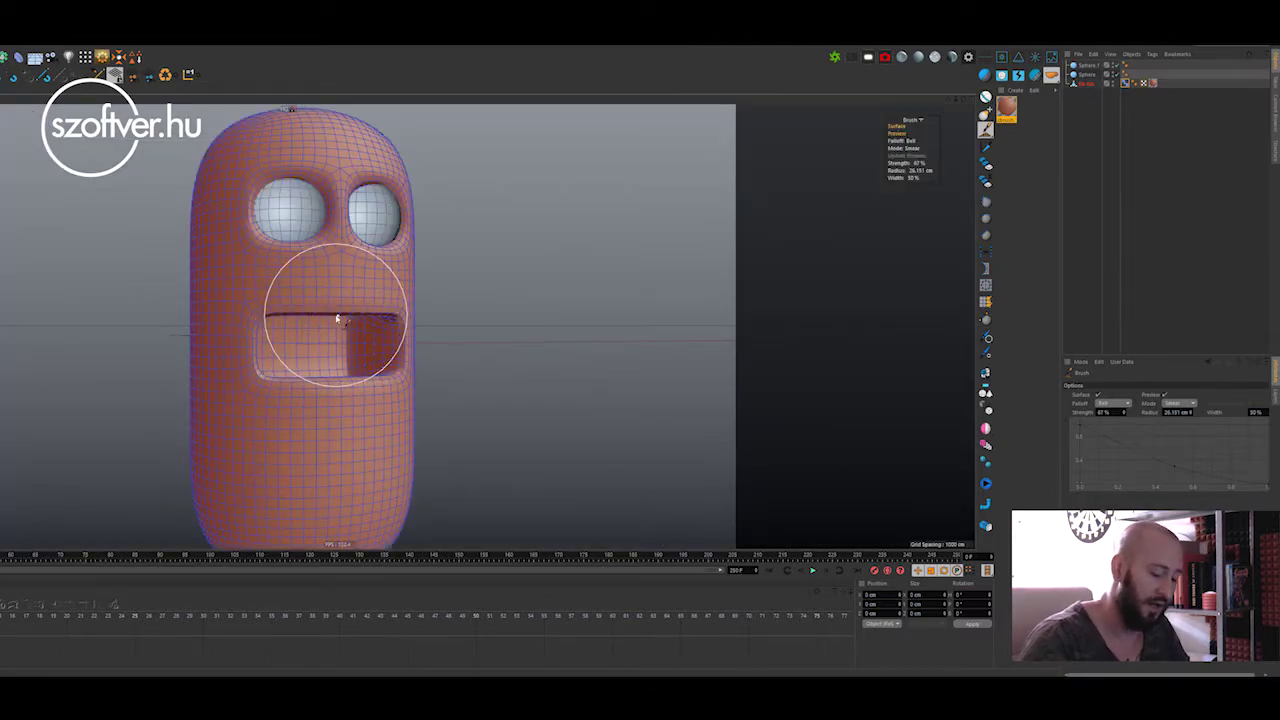
{"action": "mouse_move", "coordinate": [329, 329]}
{"action": "middle_mouse_down"}
{"action": "mouse_move", "coordinate": [358, 340]}
{"action": "mouse_move", "coordinate": [336, 348]}
{"action": "mouse_move", "coordinate": [336, 320]}
{"action": "middle_mouse_up"}
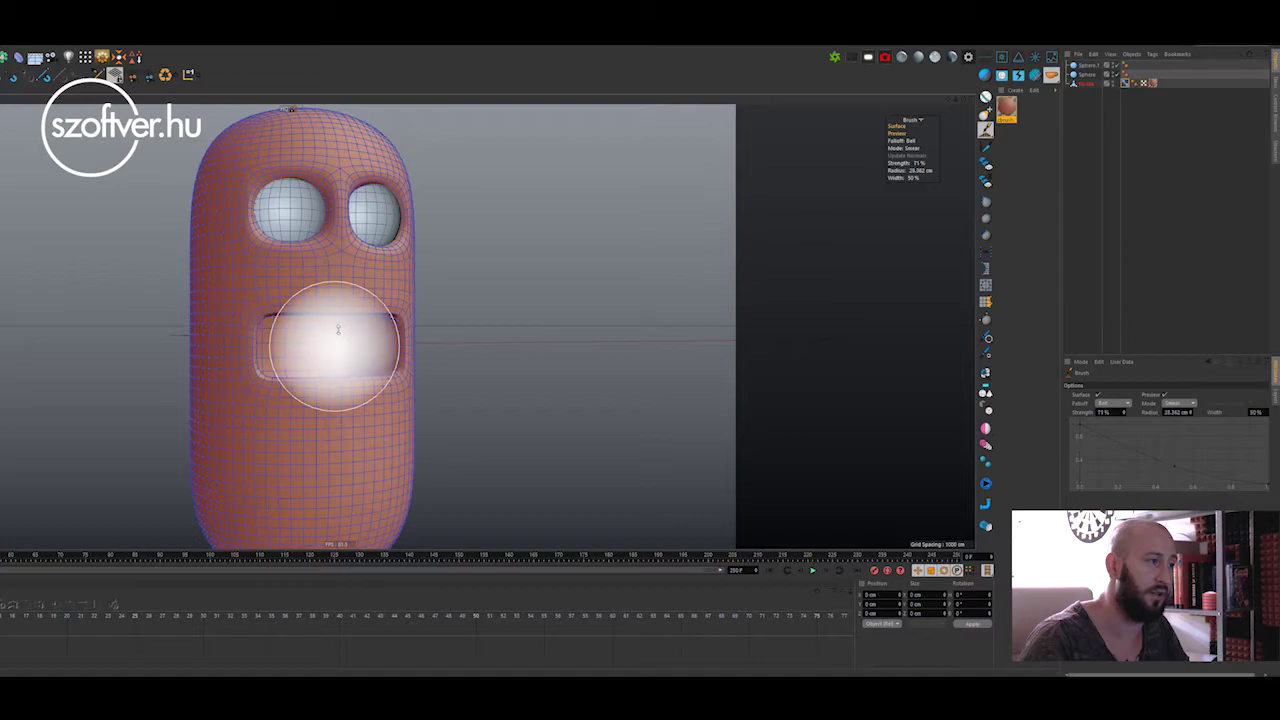
{"action": "mouse_move", "coordinate": [336, 320]}
{"action": "middle_mouse_down"}
{"action": "mouse_move", "coordinate": [338, 336]}
{"action": "mouse_move", "coordinate": [293, 343]}
{"action": "mouse_move", "coordinate": [310, 337]}
{"action": "middle_mouse_up"}
Smear the mouth's left lips together and straighten its right end.
{"action": "scroll", "coordinate": [293, 343], "scroll_direction": "up", "scroll_amount": 2}
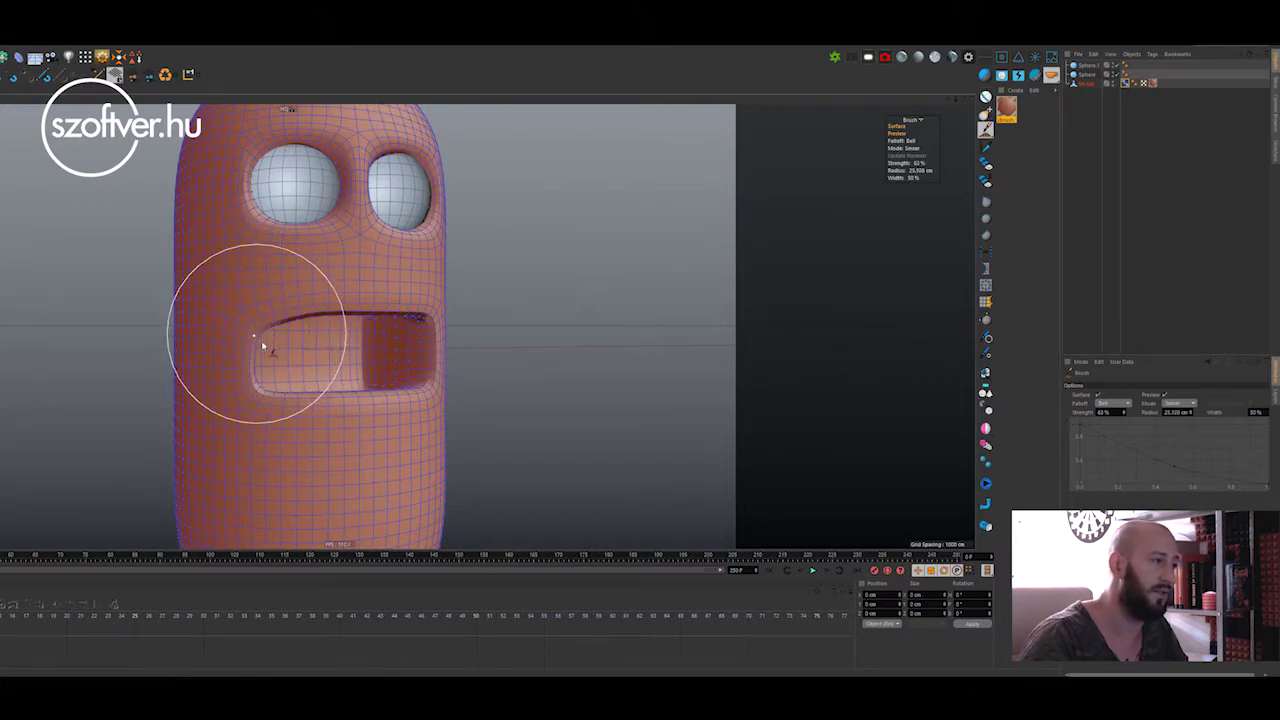
{"action": "left_click_drag", "start_coordinate": [266, 337], "coordinate": [246, 331]}
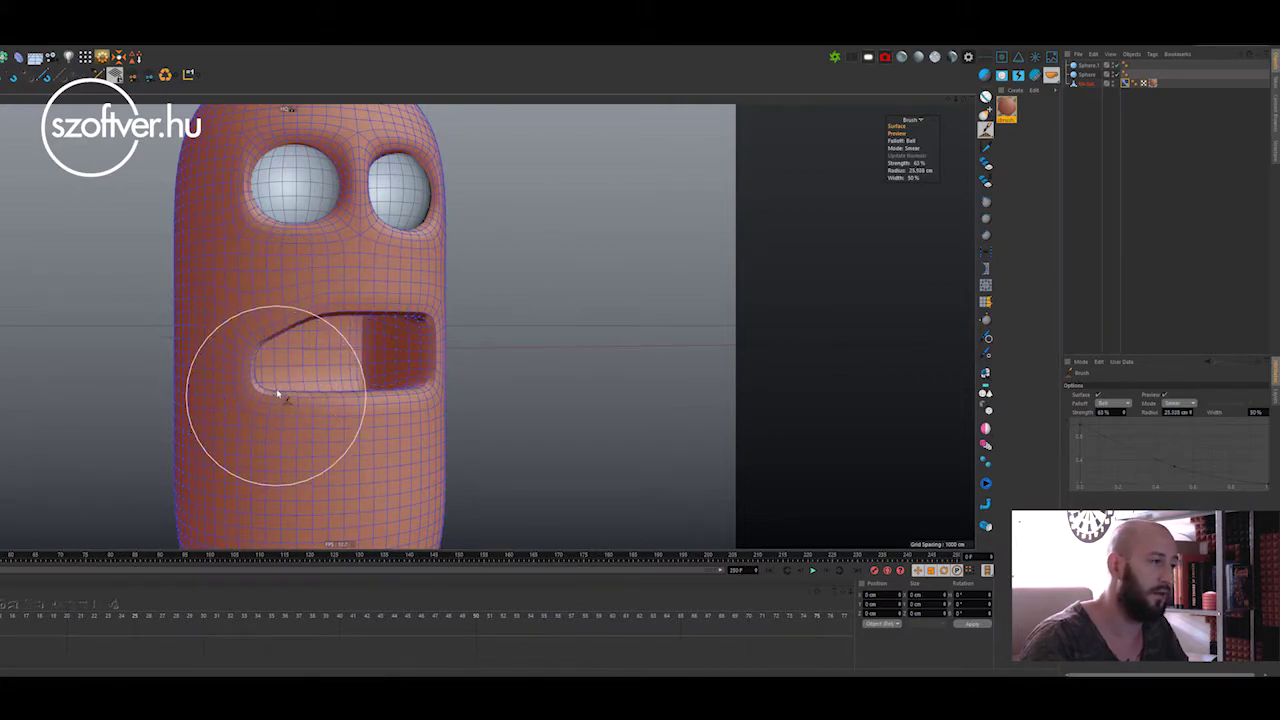
{"action": "mouse_move", "coordinate": [266, 391]}
{"action": "left_mouse_down"}
{"action": "mouse_move", "coordinate": [349, 408]}
{"action": "mouse_move", "coordinate": [314, 320]}
{"action": "left_mouse_up"}
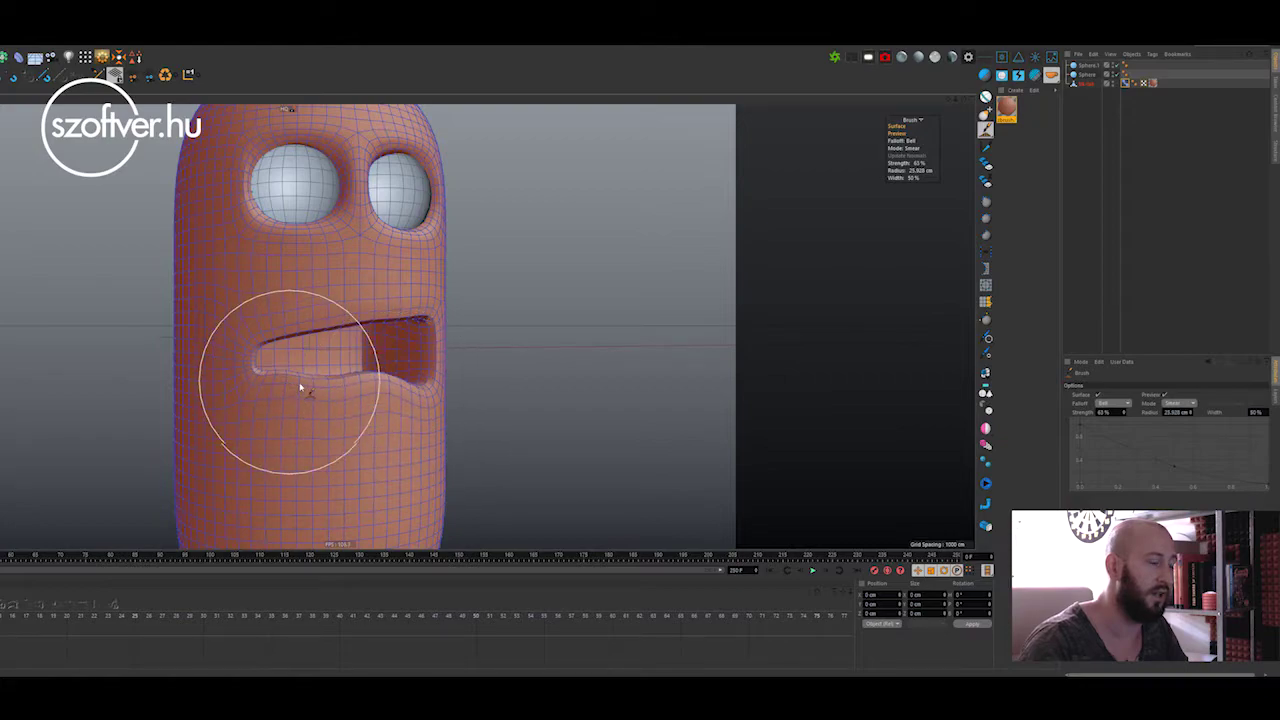
{"action": "mouse_move", "coordinate": [345, 404]}
{"action": "left_mouse_down", "text": "alt"}
{"action": "mouse_move", "coordinate": [397, 403]}
{"action": "mouse_move", "coordinate": [371, 286]}
{"action": "mouse_move", "coordinate": [306, 300]}
{"action": "mouse_move", "coordinate": [286, 320]}
{"action": "left_mouse_up", "text": "alt"}
{"action": "left_click_drag", "start_coordinate": [404, 324], "coordinate": [400, 330]}
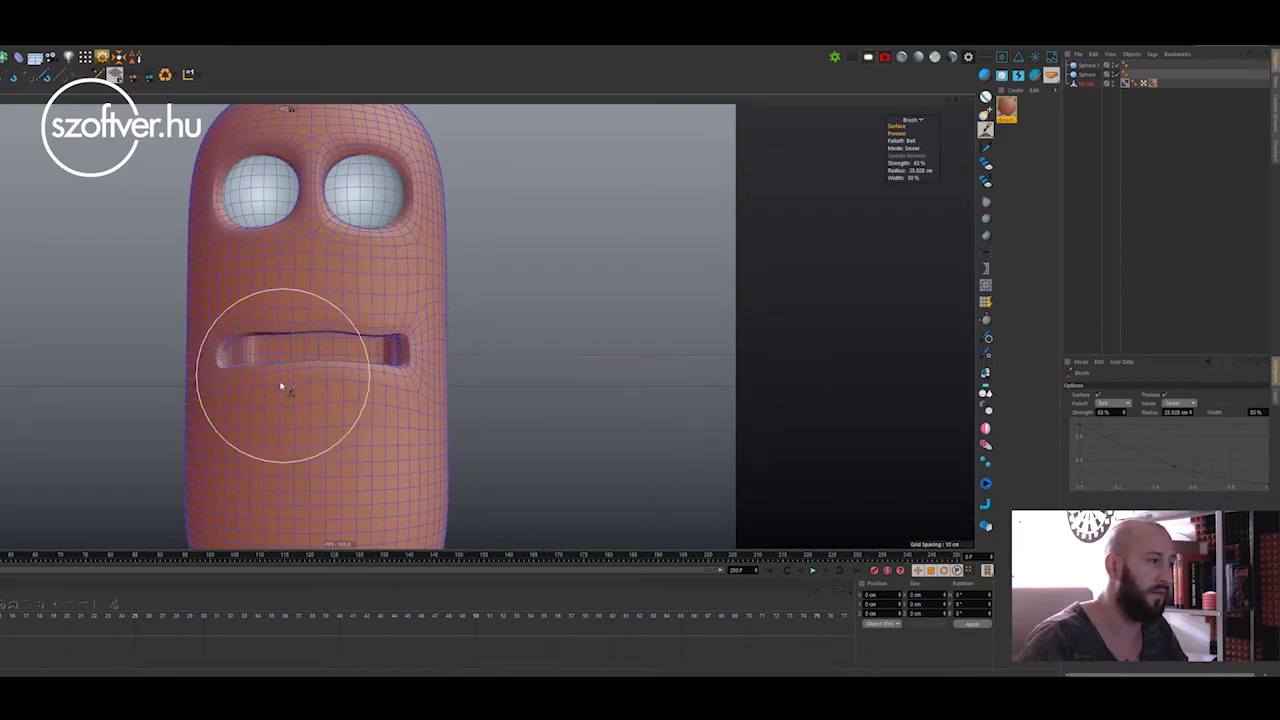
{"action": "left_click_drag", "start_coordinate": [280, 385], "coordinate": [262, 372], "text": "alt"}
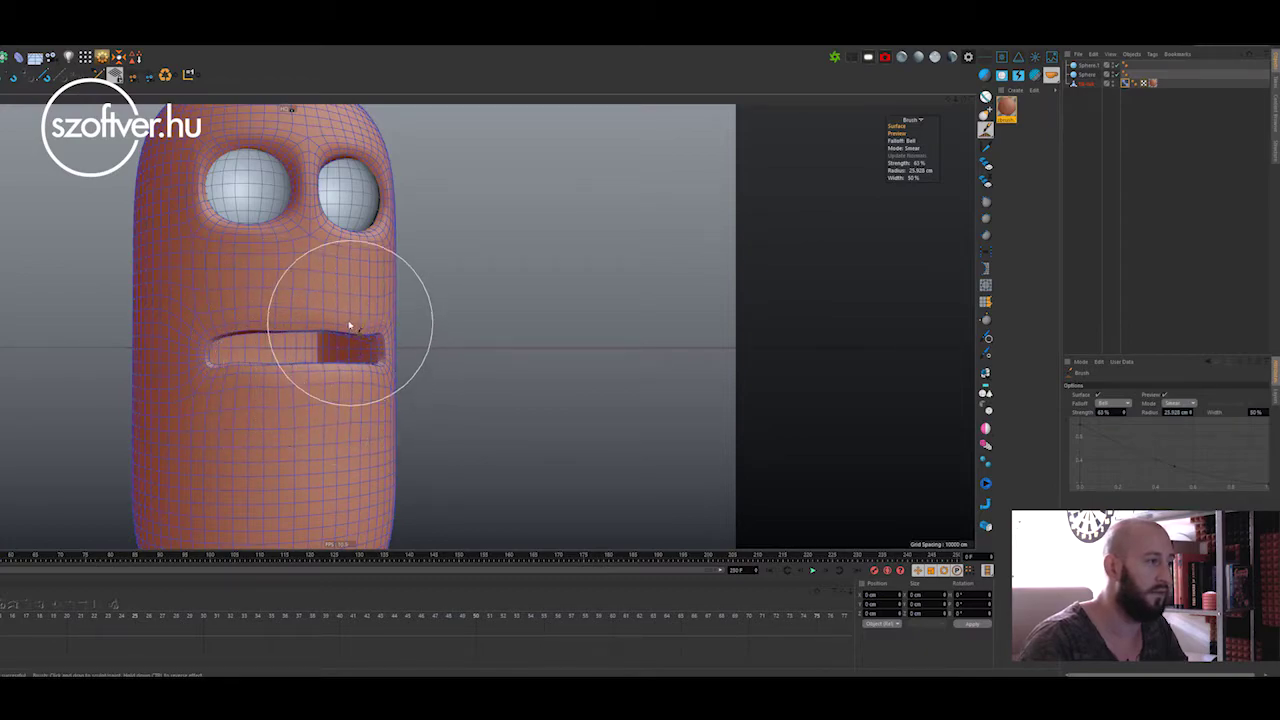
Undo the upper-lip crease and reshape the left part of the mouth slit.
{"action": "scroll", "coordinate": [290, 355], "scroll_direction": "down", "scroll_amount": 5}
{"action": "scroll", "coordinate": [298, 350], "scroll_direction": "up", "scroll_amount": 3}
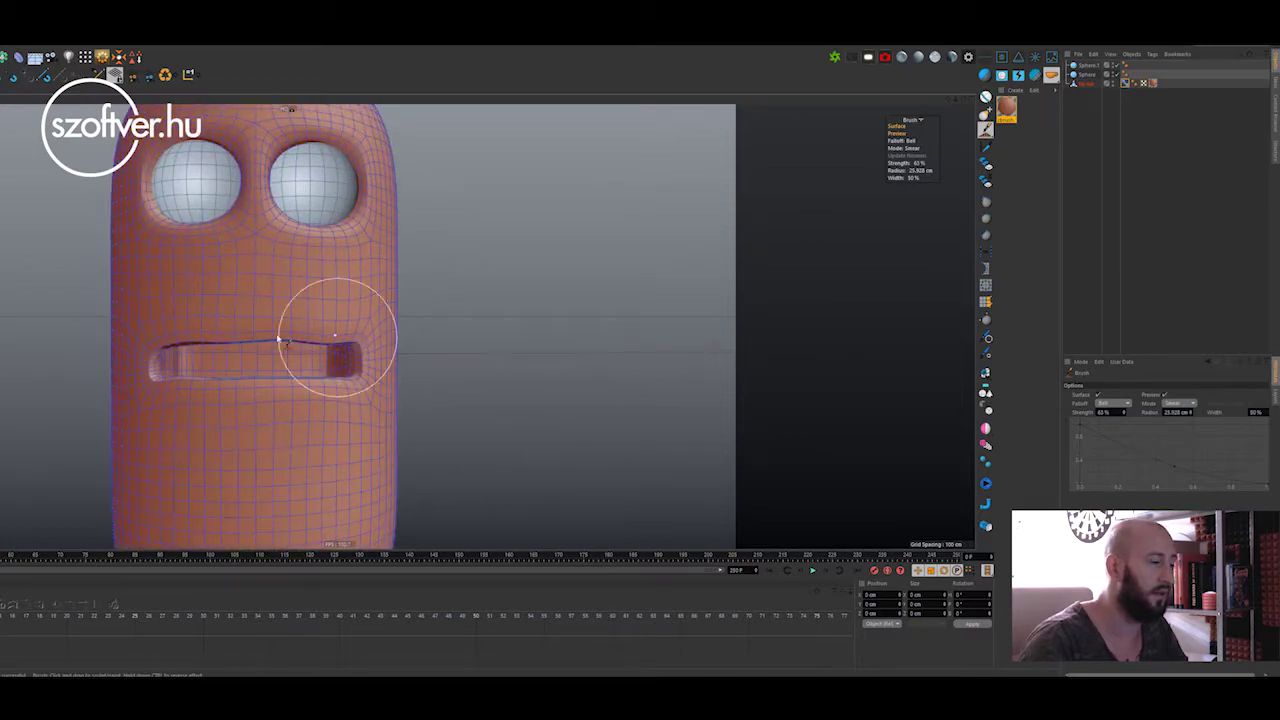
{"action": "key", "text": "ctrl+z"}
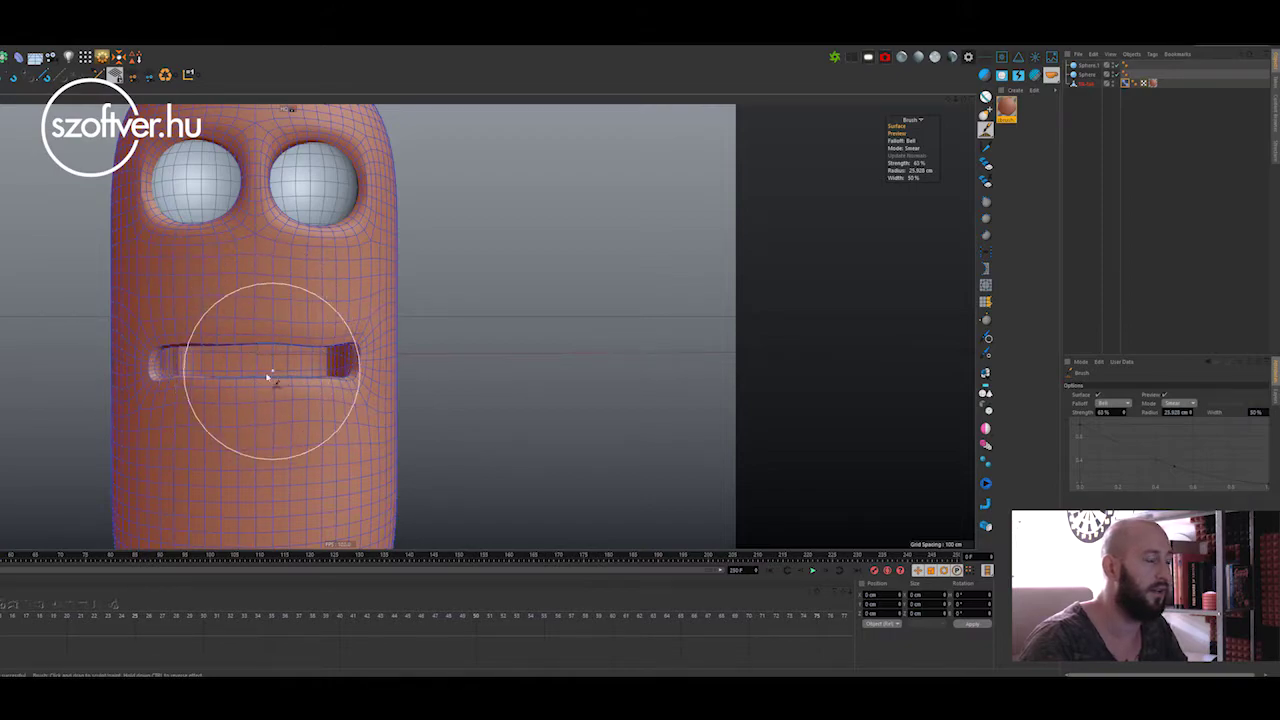
{"action": "mouse_move", "coordinate": [266, 374]}
{"action": "left_mouse_down", "text": "alt"}
{"action": "mouse_move", "coordinate": [238, 371]}
{"action": "mouse_move", "coordinate": [311, 375]}
{"action": "left_mouse_up", "text": "alt"}
{"action": "scroll", "coordinate": [286, 363], "scroll_direction": "up", "scroll_amount": 1}
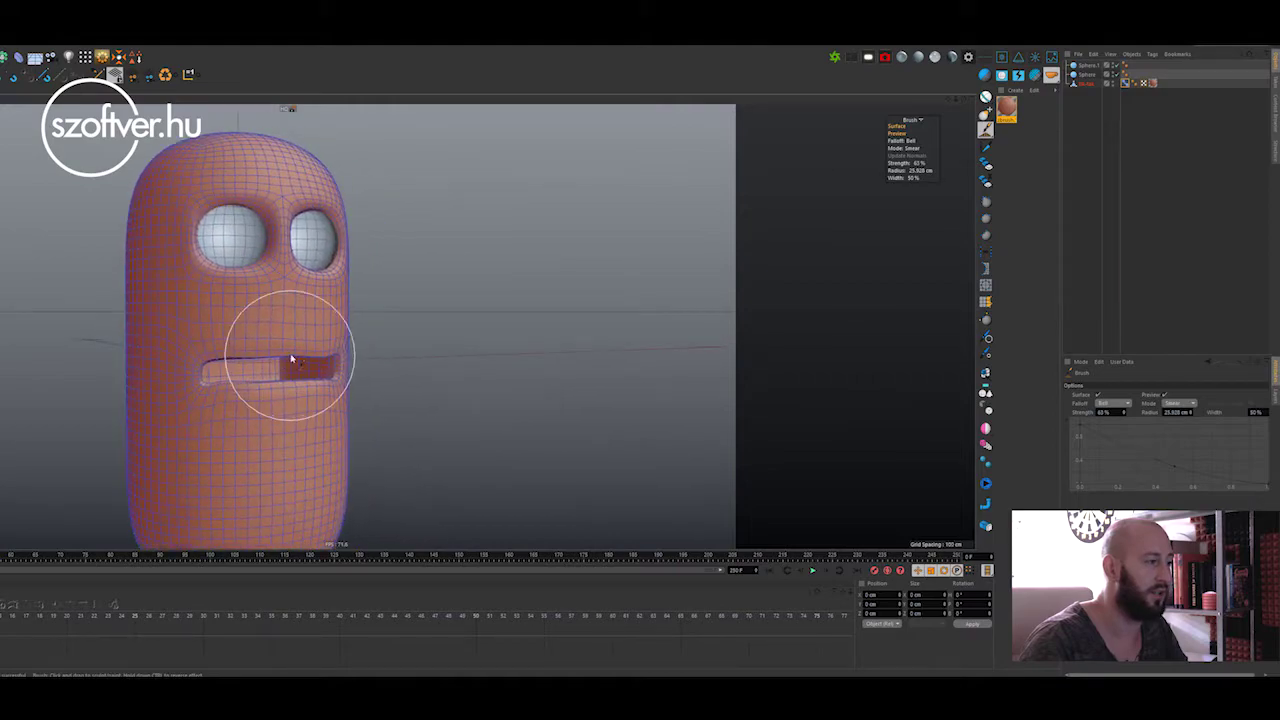
{"action": "scroll", "coordinate": [286, 363], "scroll_direction": "up", "scroll_amount": 2}
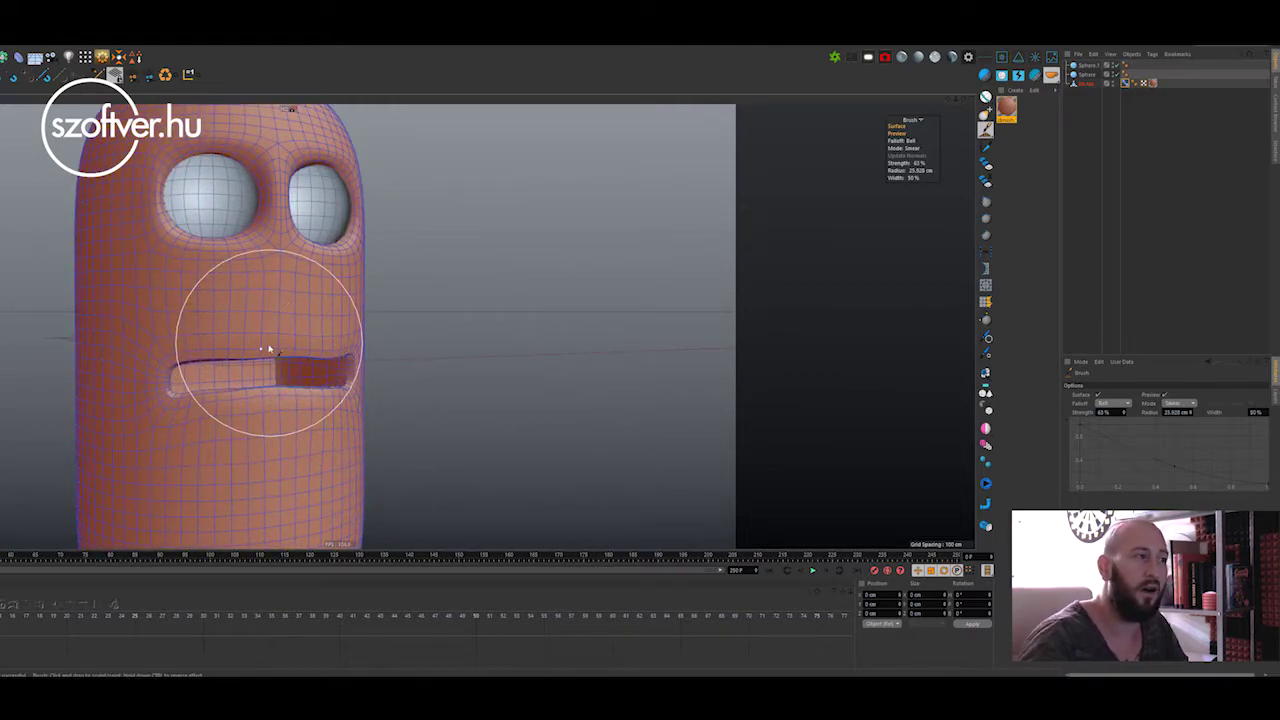
{"action": "left_click_drag", "start_coordinate": [277, 357], "coordinate": [210, 353]}
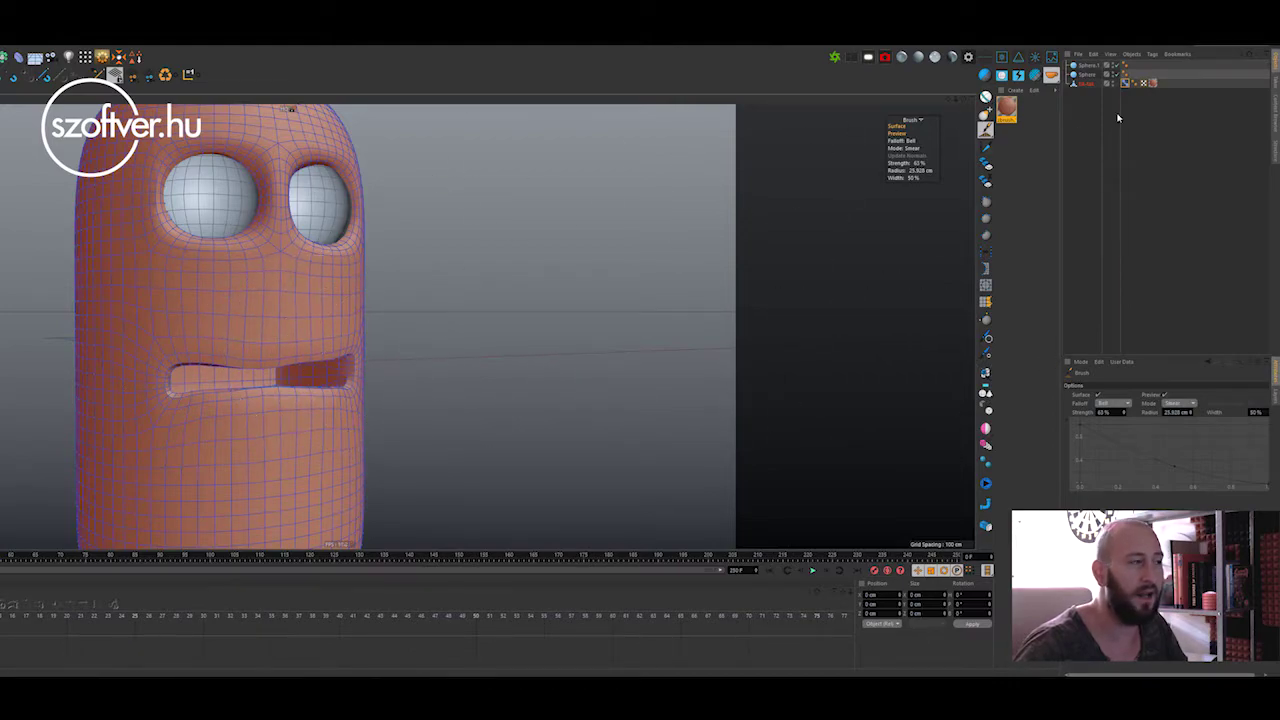
Add a new pose, Pose.0, to the Pose Morph and make it active.
{"action": "left_click", "coordinate": [1125, 84]}
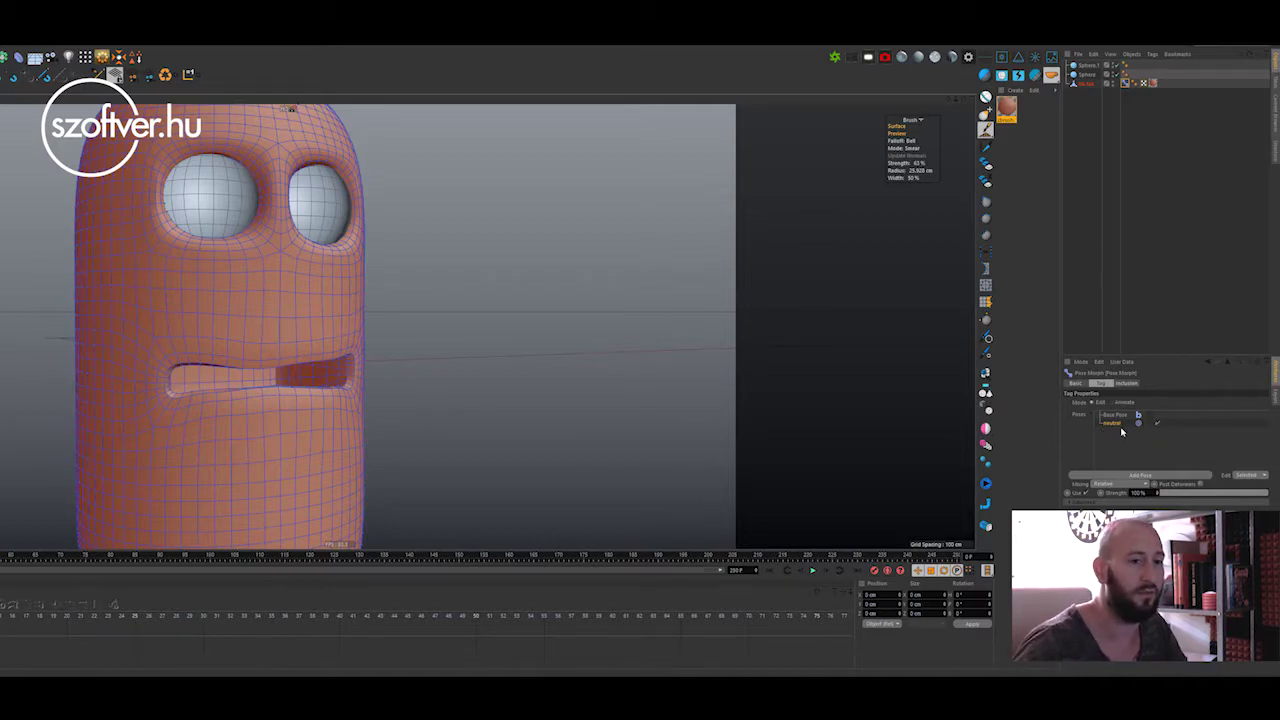
{"action": "left_click", "coordinate": [1140, 477]}
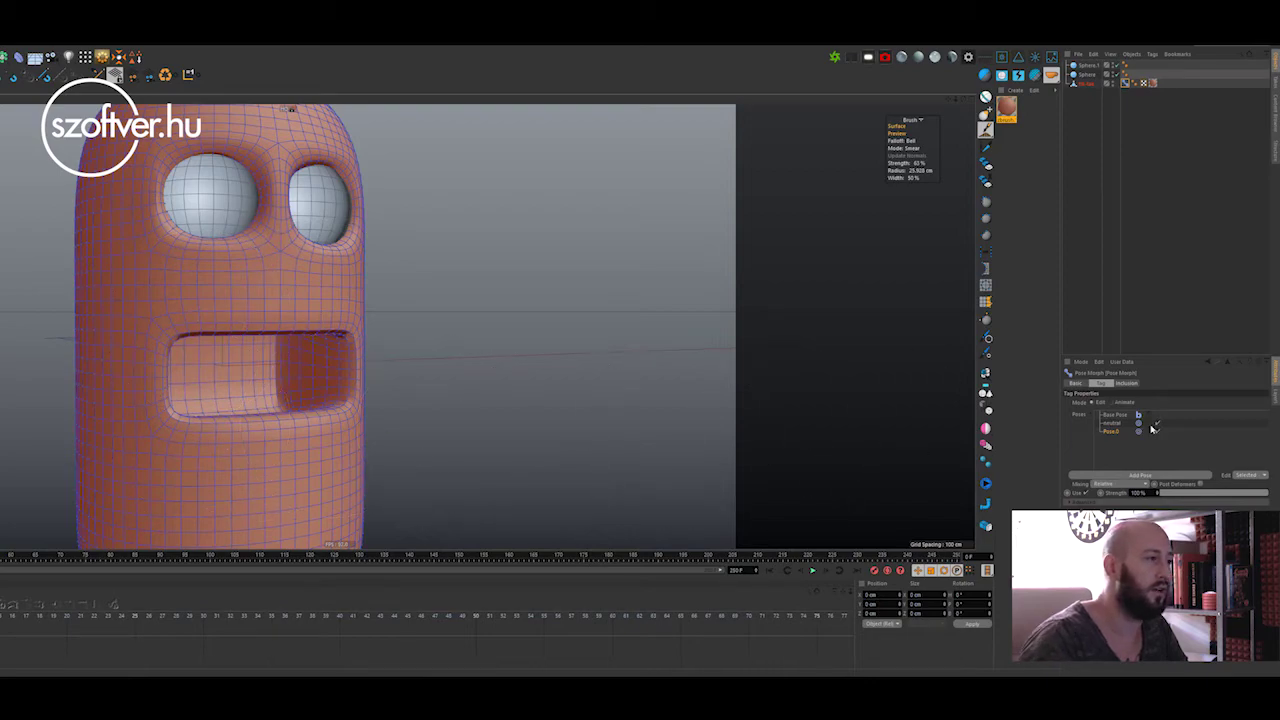
{"action": "left_click", "coordinate": [1117, 425]}
{"action": "left_click", "coordinate": [1114, 432]}
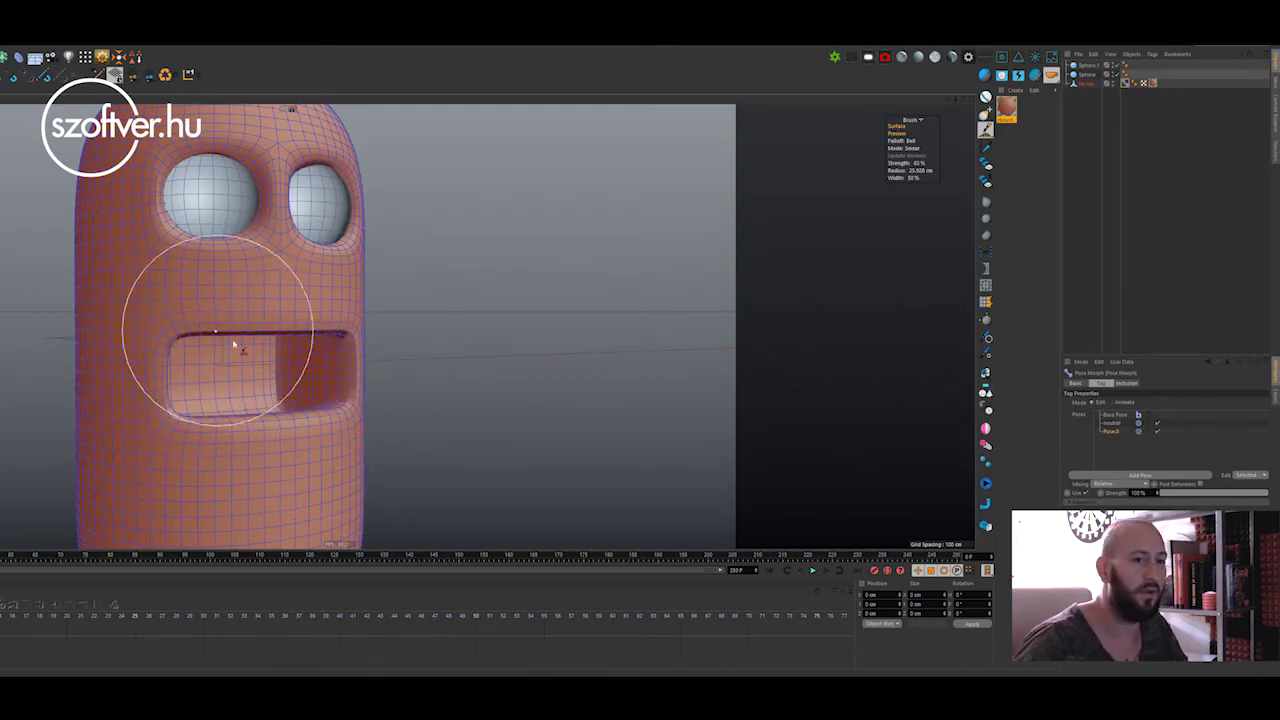
Try a mouth sculpt stroke, then undo it and the earlier change on neutral.
{"action": "mouse_move", "coordinate": [229, 329]}
{"action": "left_mouse_down"}
{"action": "mouse_move", "coordinate": [233, 368]}
{"action": "mouse_move", "coordinate": [225, 353]}
{"action": "left_mouse_up"}
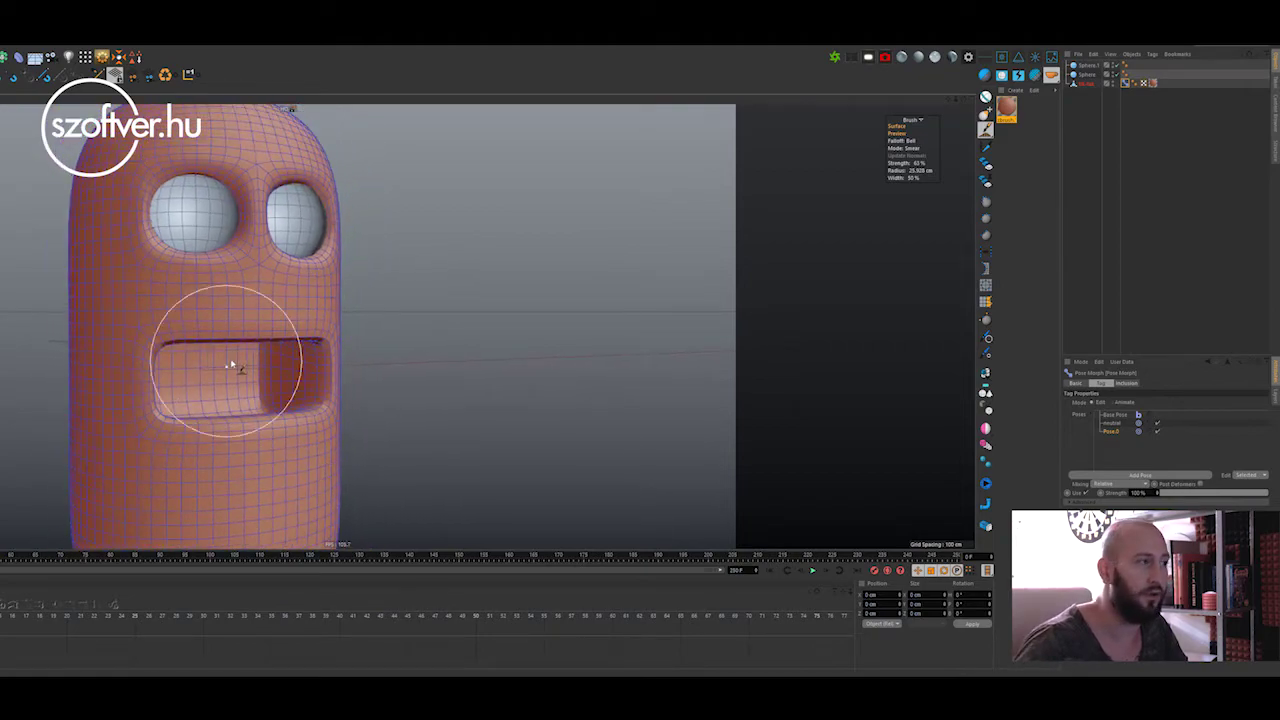
{"action": "key", "text": "ctrl+z"}
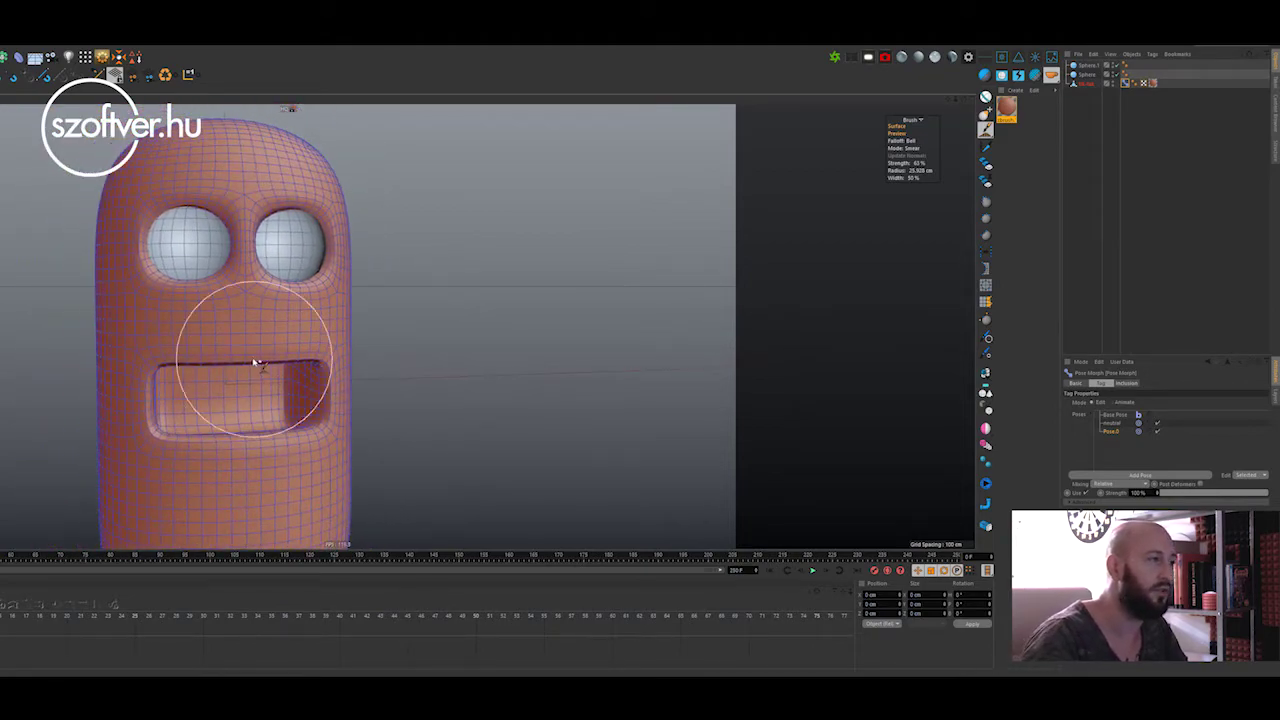
{"action": "left_click", "coordinate": [1112, 425]}
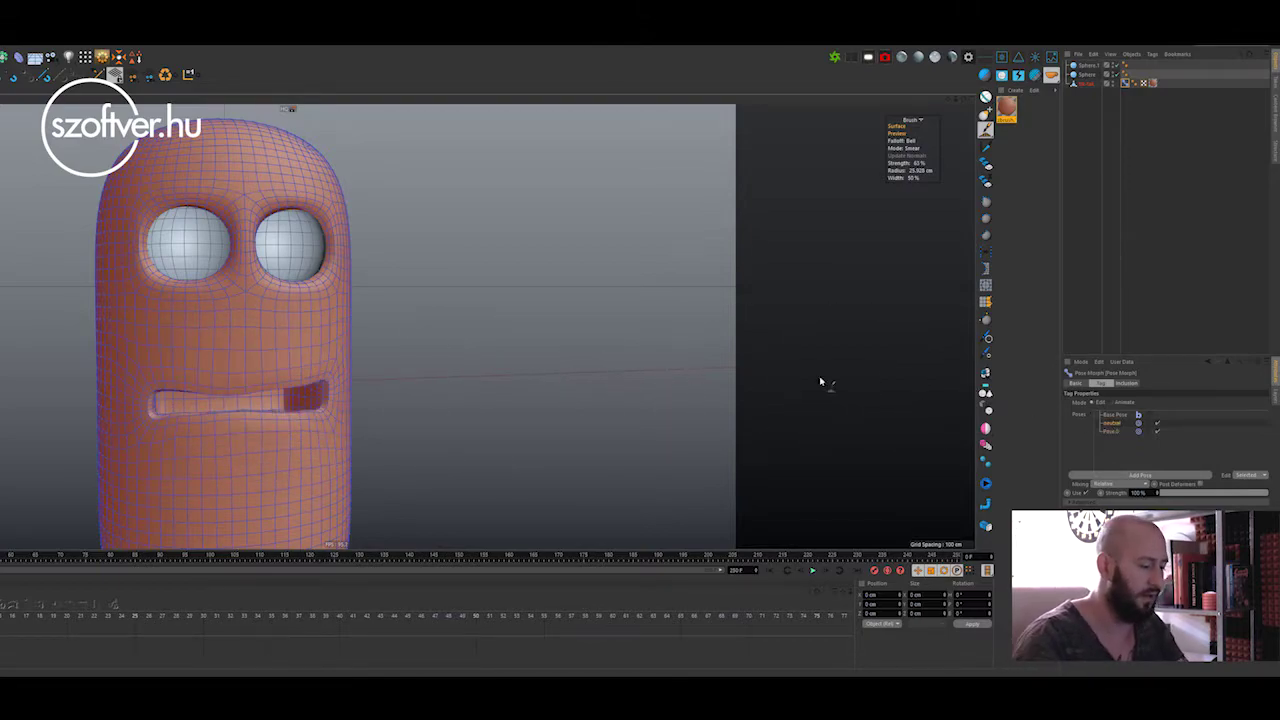
{"action": "key", "text": "ctrl+z"}
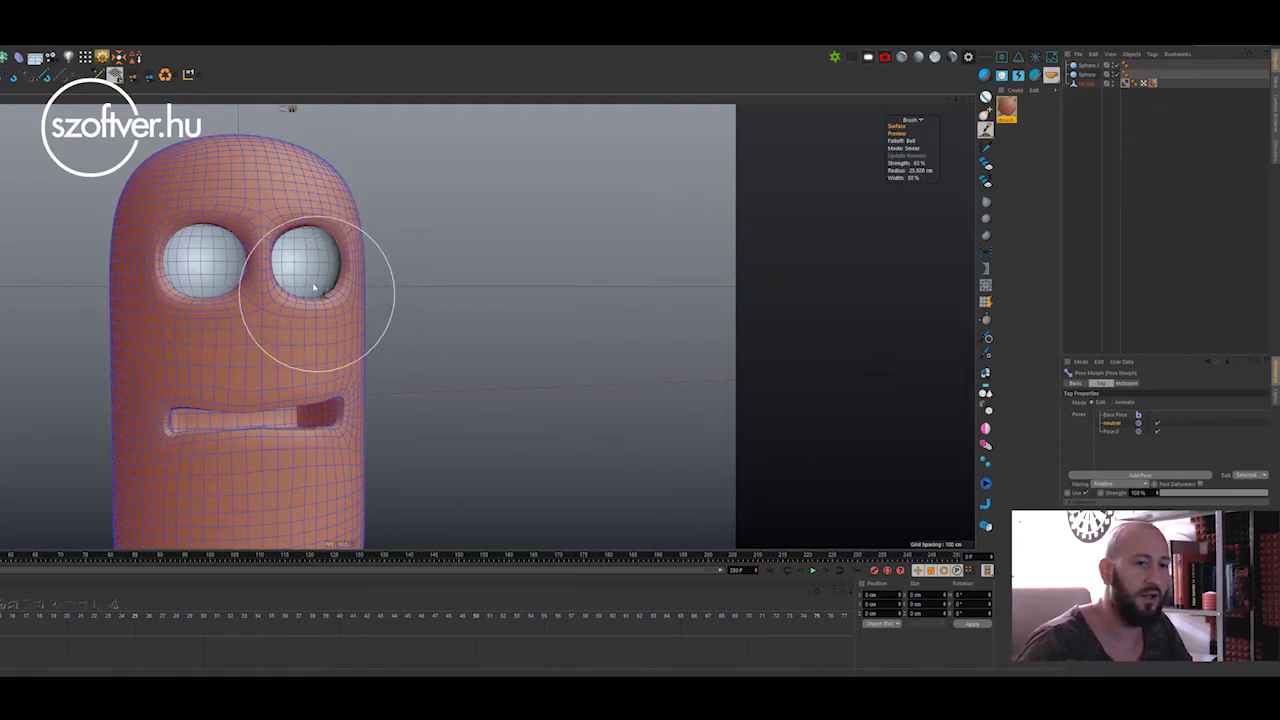
Set the brush to Pull mode with a smaller radius and strength.
{"action": "right_click", "coordinate": [257, 294]}
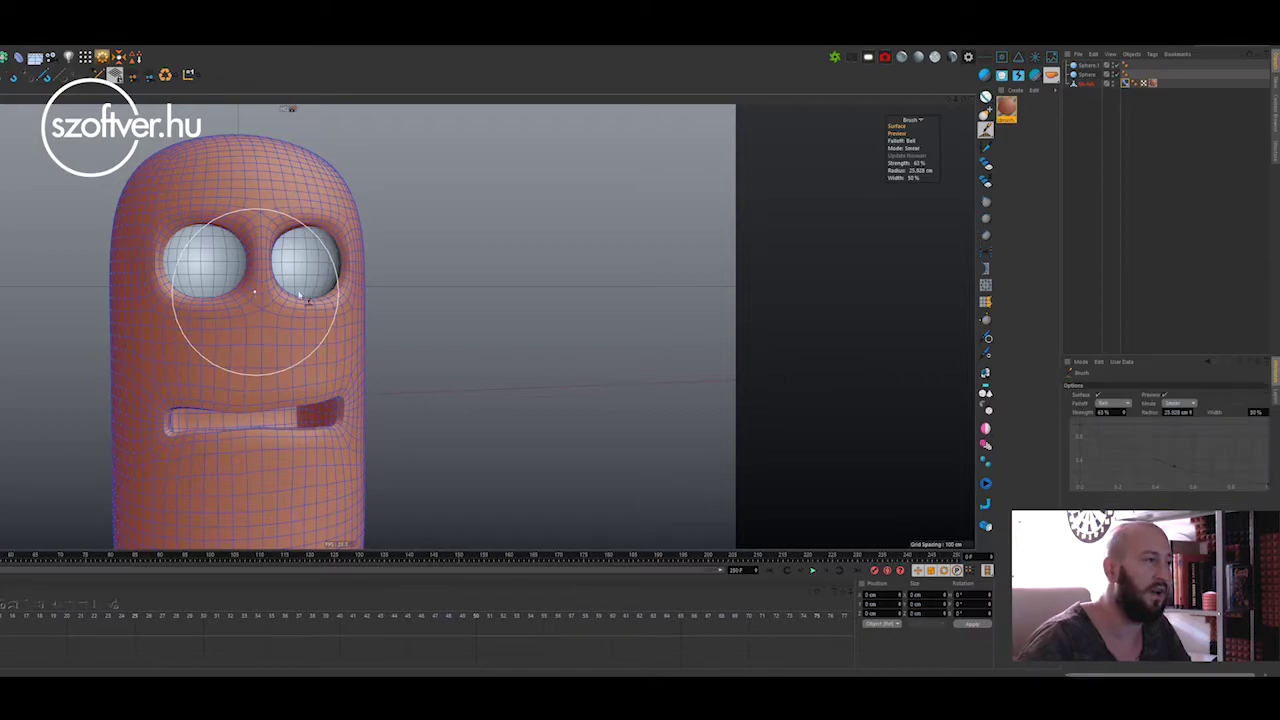
{"action": "left_click", "coordinate": [1178, 405]}
{"action": "left_click", "coordinate": [1176, 423]}
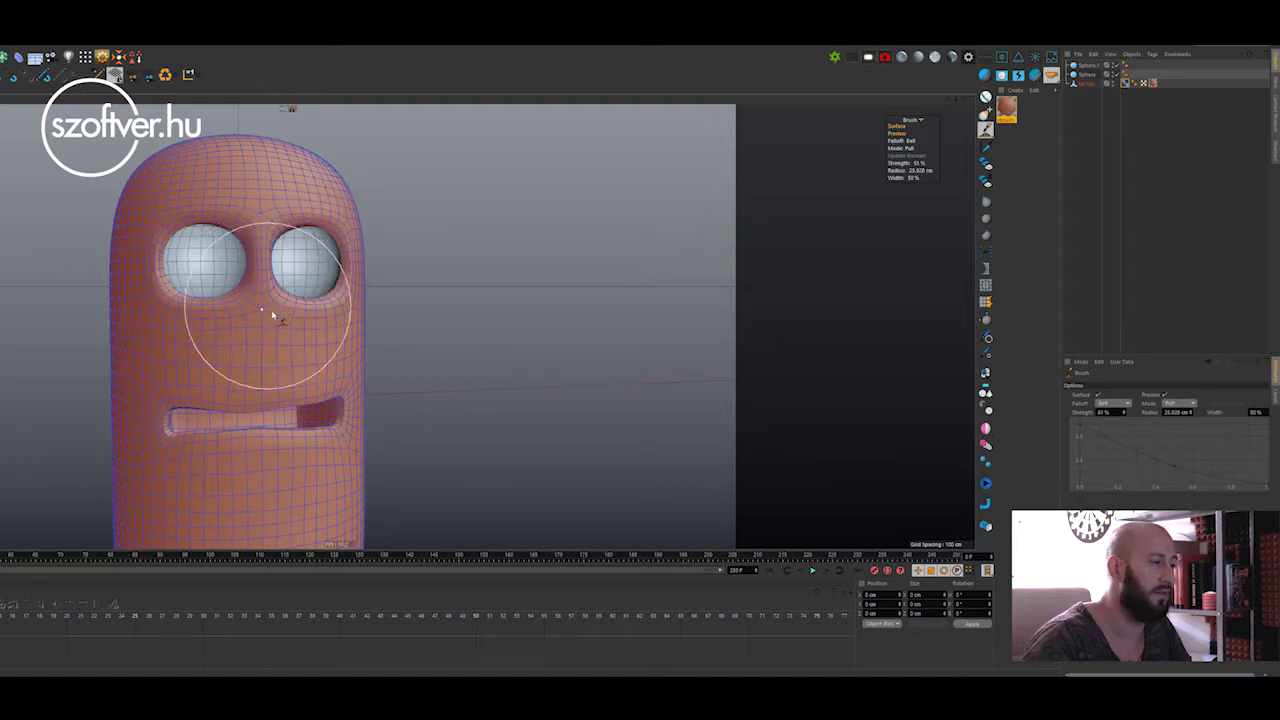
{"action": "middle_click_drag", "start_coordinate": [275, 310], "coordinate": [215, 310]}
{"action": "scroll", "coordinate": [270, 345], "scroll_direction": "up", "scroll_amount": 2}
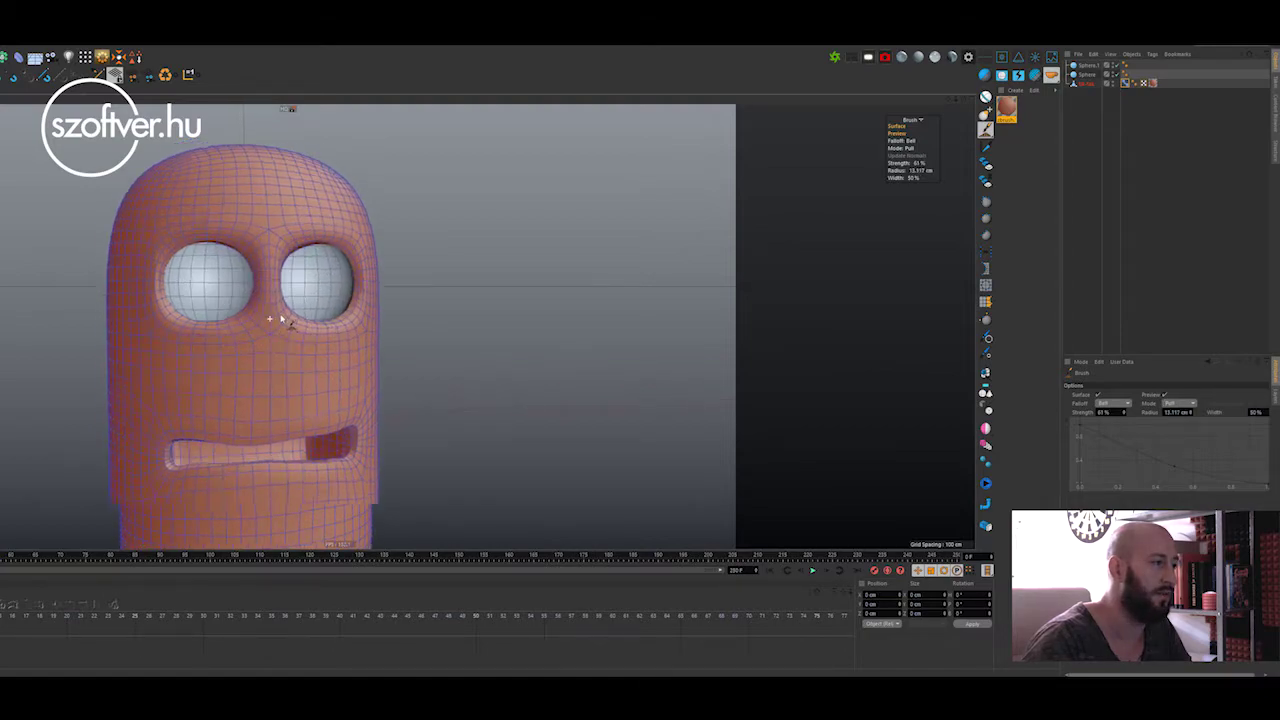
{"action": "scroll", "coordinate": [275, 350], "scroll_direction": "up", "scroll_amount": 2}
{"action": "mouse_move", "coordinate": [275, 350]}
{"action": "left_mouse_down", "text": "alt"}
{"action": "mouse_move", "coordinate": [223, 357]}
{"action": "mouse_move", "coordinate": [297, 343]}
{"action": "mouse_move", "coordinate": [279, 342]}
{"action": "left_mouse_up", "text": "alt"}
{"action": "scroll", "coordinate": [276, 330], "scroll_direction": "down", "scroll_amount": 2}
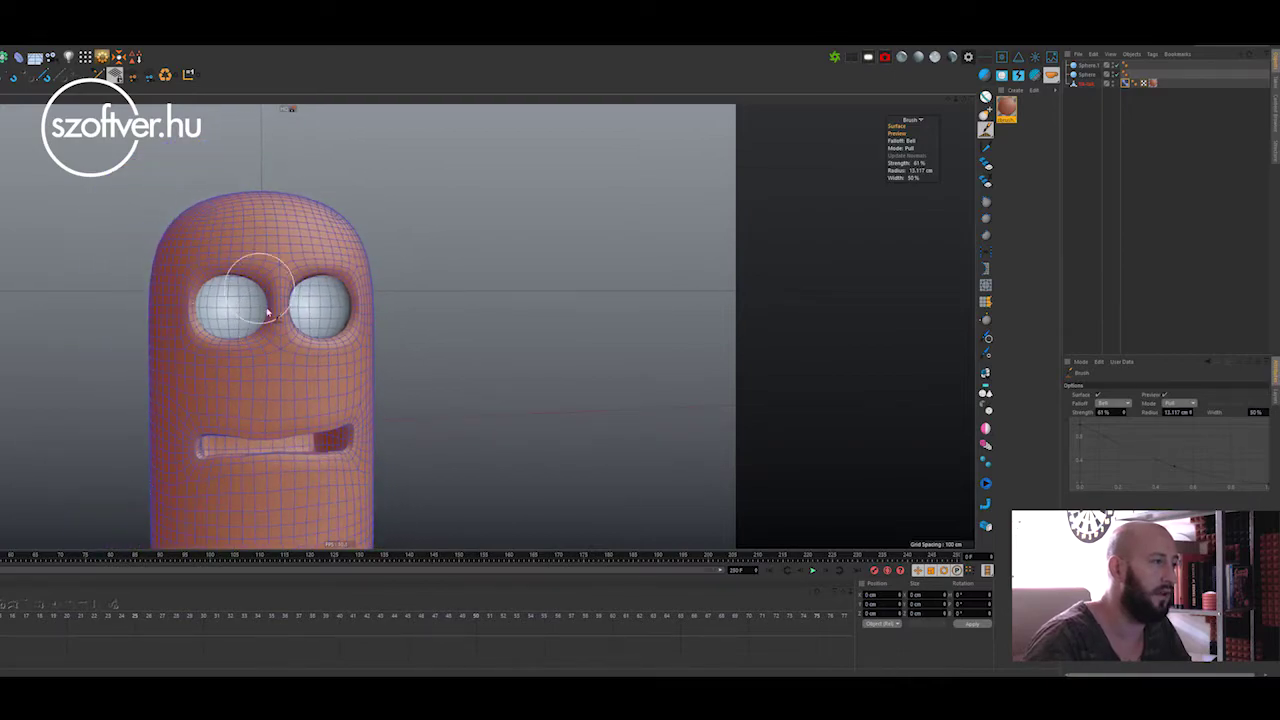
{"action": "scroll", "coordinate": [265, 335], "scroll_direction": "up", "scroll_amount": 1}
{"action": "scroll", "coordinate": [354, 310], "scroll_direction": "up", "scroll_amount": 2}
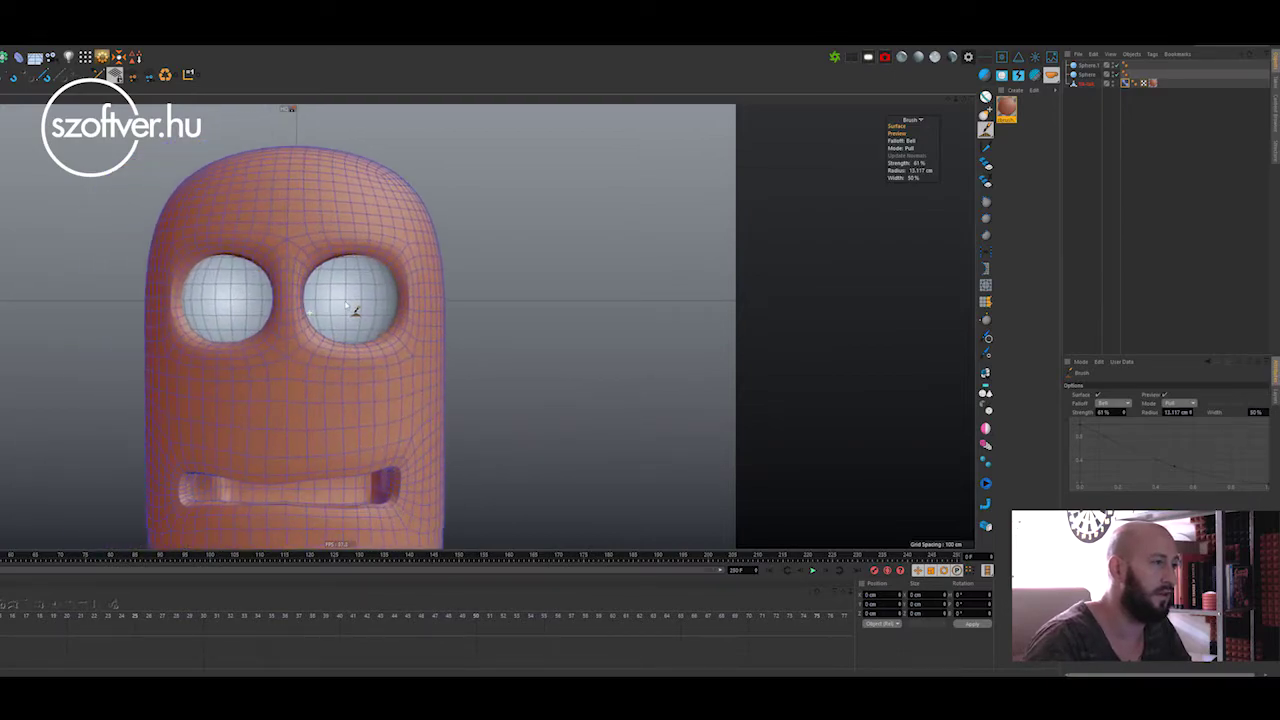
{"action": "scroll", "coordinate": [354, 310], "scroll_direction": "up", "scroll_amount": 1}
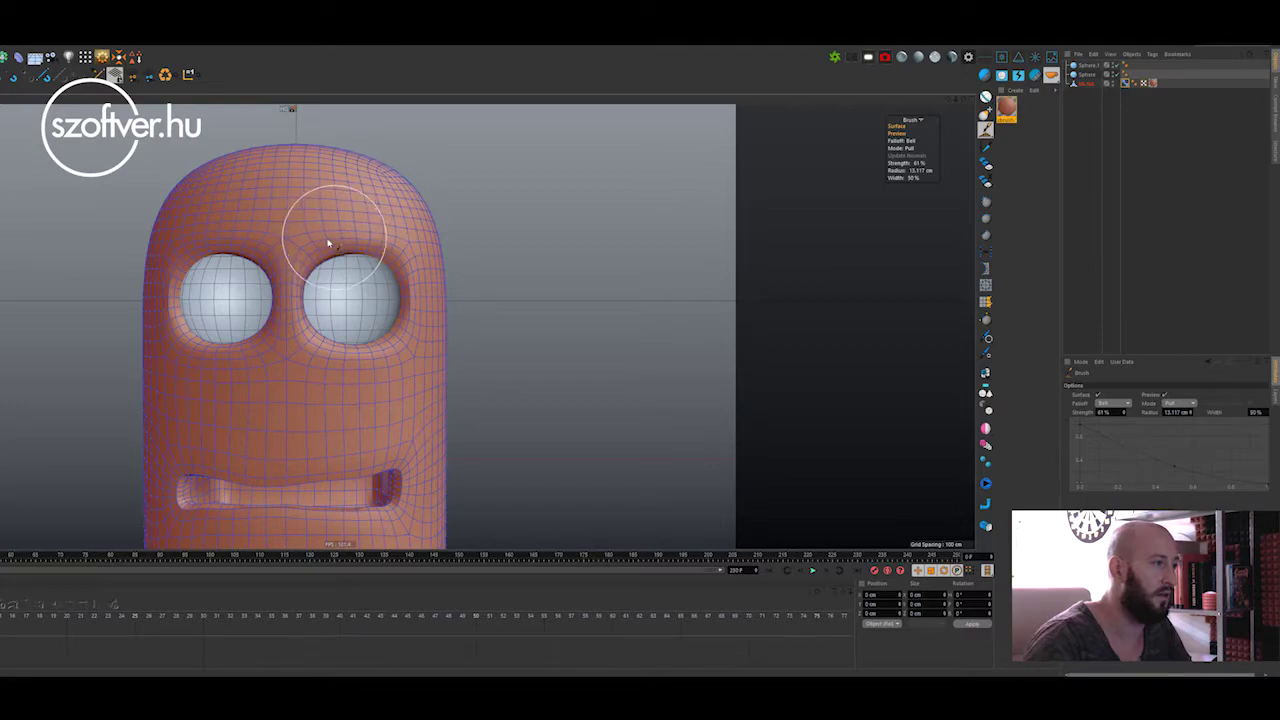
Pull sockets above both eyes and deepen the area under the left eye.
{"action": "mouse_move", "coordinate": [328, 243]}
{"action": "left_mouse_down"}
{"action": "mouse_move", "coordinate": [294, 264]}
{"action": "mouse_move", "coordinate": [423, 271]}
{"action": "mouse_move", "coordinate": [414, 329]}
{"action": "left_mouse_up"}
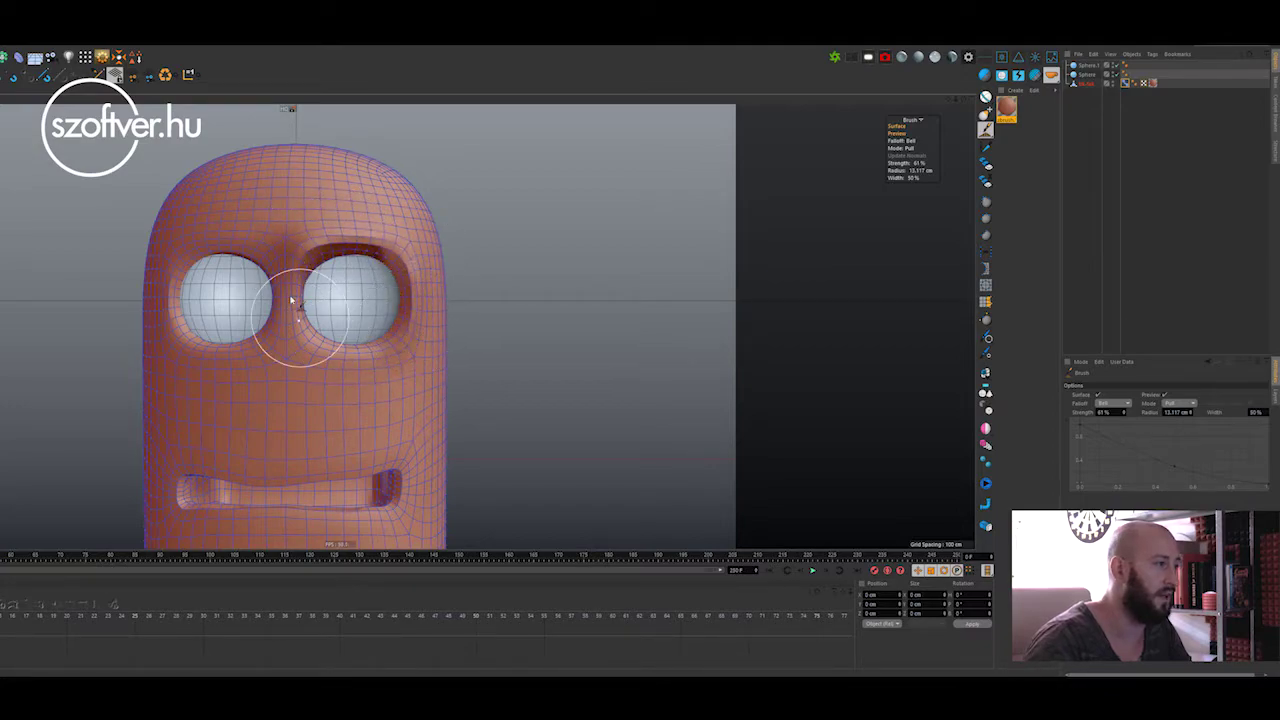
{"action": "mouse_move", "coordinate": [230, 240]}
{"action": "left_mouse_down"}
{"action": "mouse_move", "coordinate": [257, 223]}
{"action": "mouse_move", "coordinate": [157, 277]}
{"action": "left_mouse_up"}
{"action": "mouse_move", "coordinate": [174, 331]}
{"action": "left_mouse_down"}
{"action": "mouse_move", "coordinate": [300, 329]}
{"action": "mouse_move", "coordinate": [225, 349]}
{"action": "left_mouse_up"}
{"action": "left_click_drag", "start_coordinate": [314, 350], "coordinate": [306, 349], "text": "alt"}
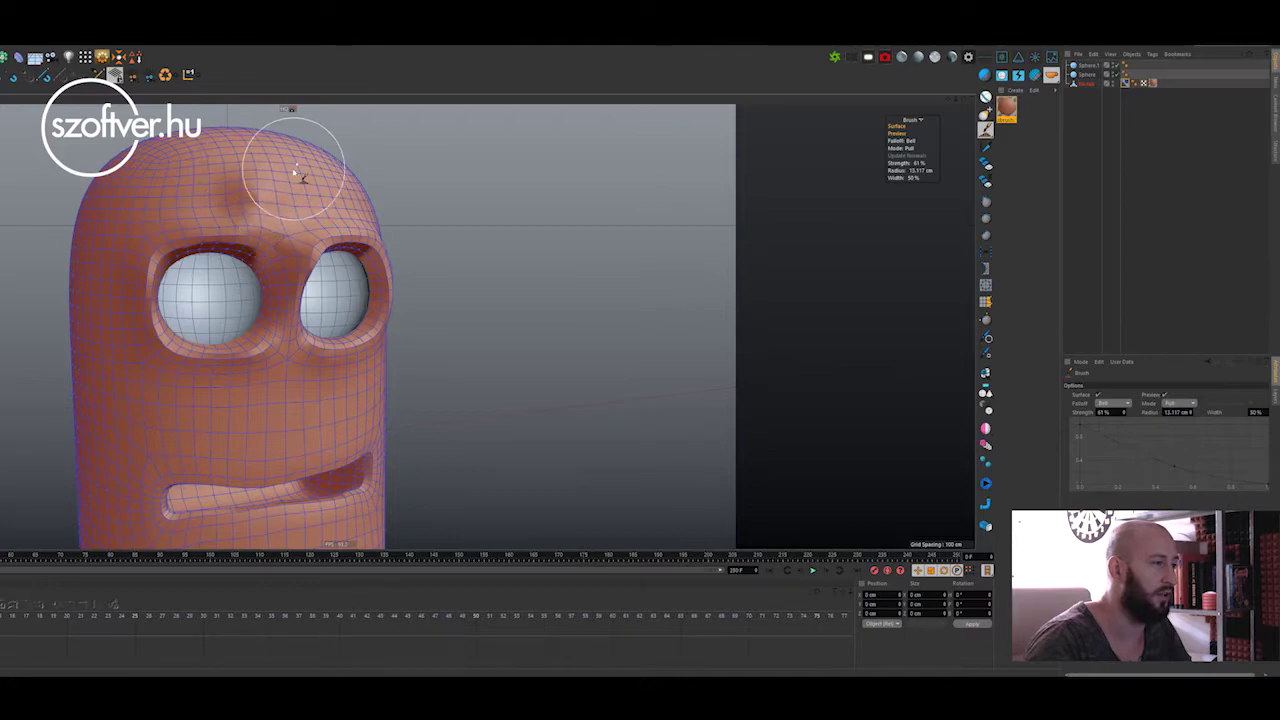
{"action": "mouse_move", "coordinate": [300, 230]}
{"action": "left_mouse_down", "text": "alt"}
{"action": "mouse_move", "coordinate": [314, 180]}
{"action": "mouse_move", "coordinate": [372, 218]}
{"action": "left_mouse_up", "text": "alt"}
{"action": "scroll", "coordinate": [286, 243], "scroll_direction": "down", "scroll_amount": 2}
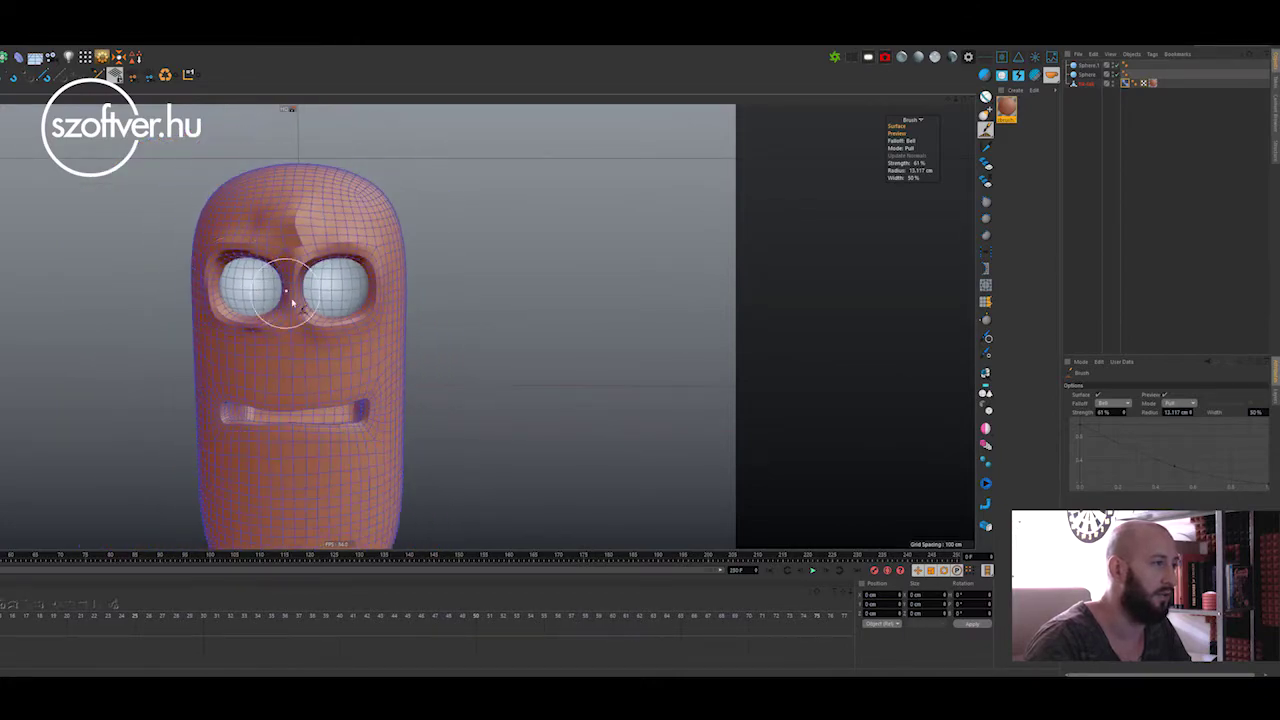
{"action": "mouse_move", "coordinate": [286, 243]}
{"action": "left_mouse_down", "text": "alt"}
{"action": "mouse_move", "coordinate": [214, 257]}
{"action": "mouse_move", "coordinate": [343, 260]}
{"action": "mouse_move", "coordinate": [271, 249]}
{"action": "left_mouse_up", "text": "alt"}
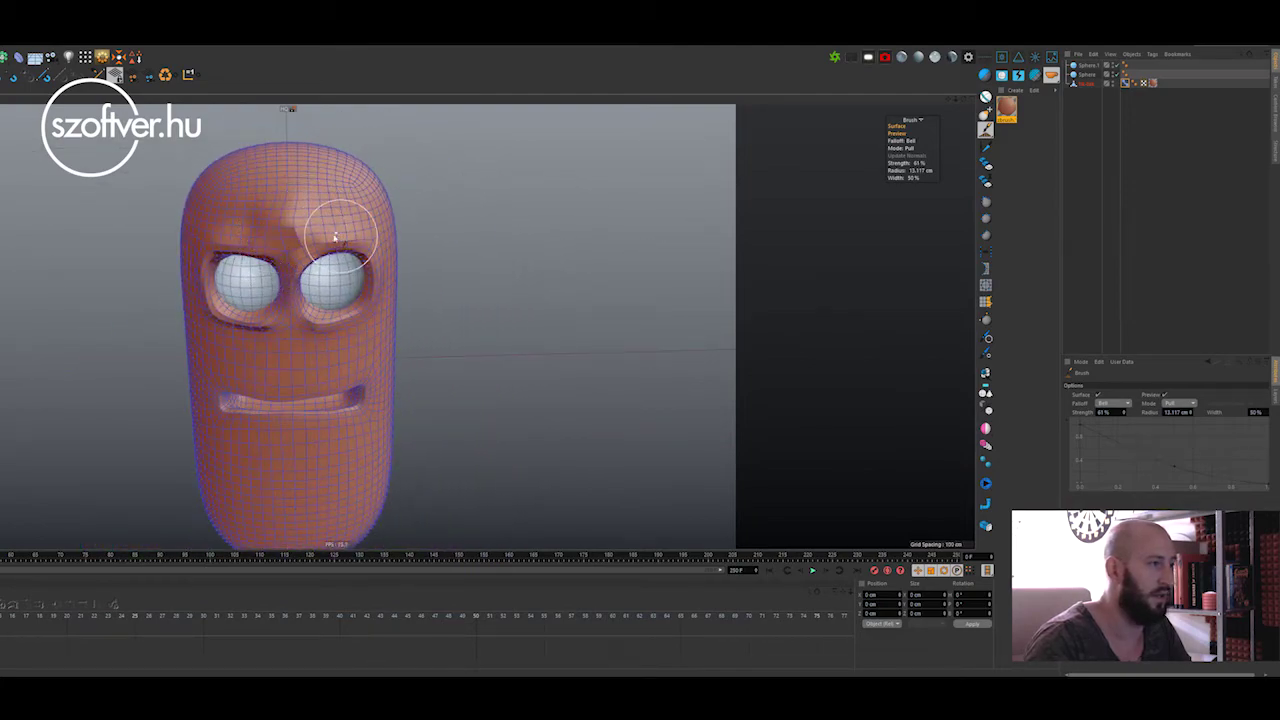
Pull the brow between the eyes into a frowning crease.
{"action": "left_click_drag", "start_coordinate": [324, 226], "coordinate": [290, 220]}
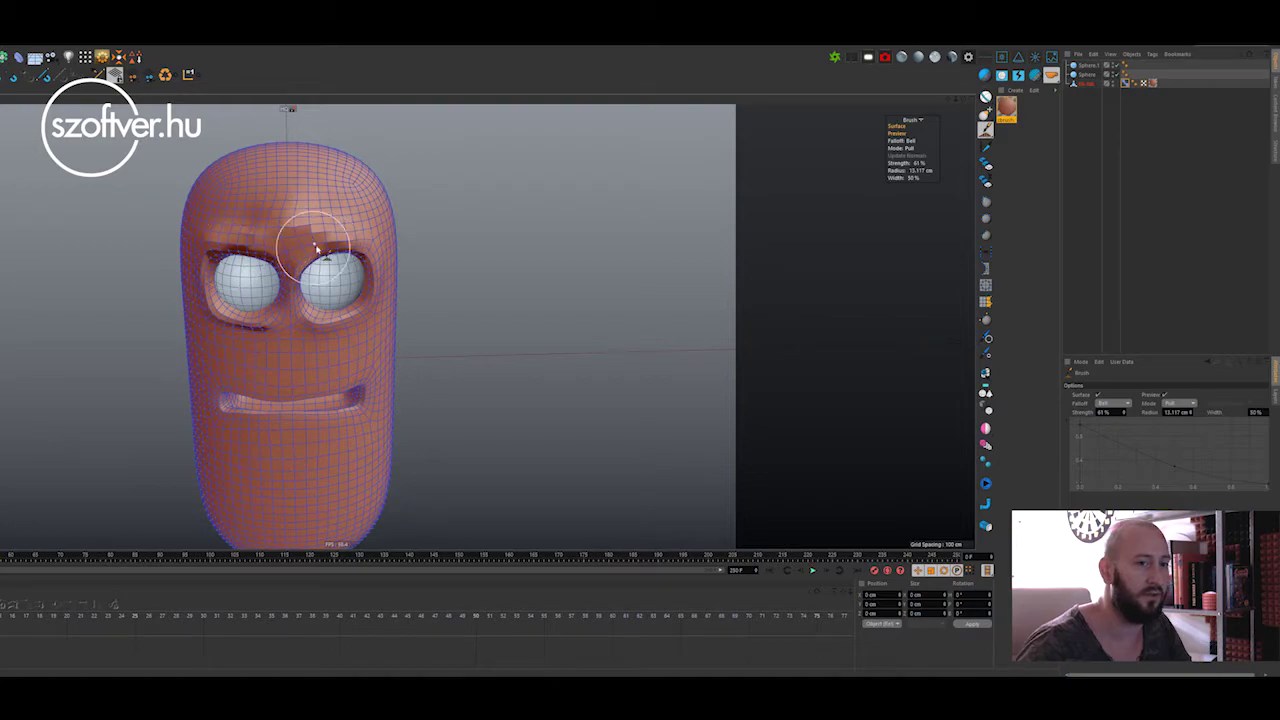
{"action": "left_click_drag", "start_coordinate": [357, 294], "coordinate": [355, 268], "text": "alt"}
{"action": "left_click_drag", "start_coordinate": [258, 316], "coordinate": [633, 316], "text": "alt"}
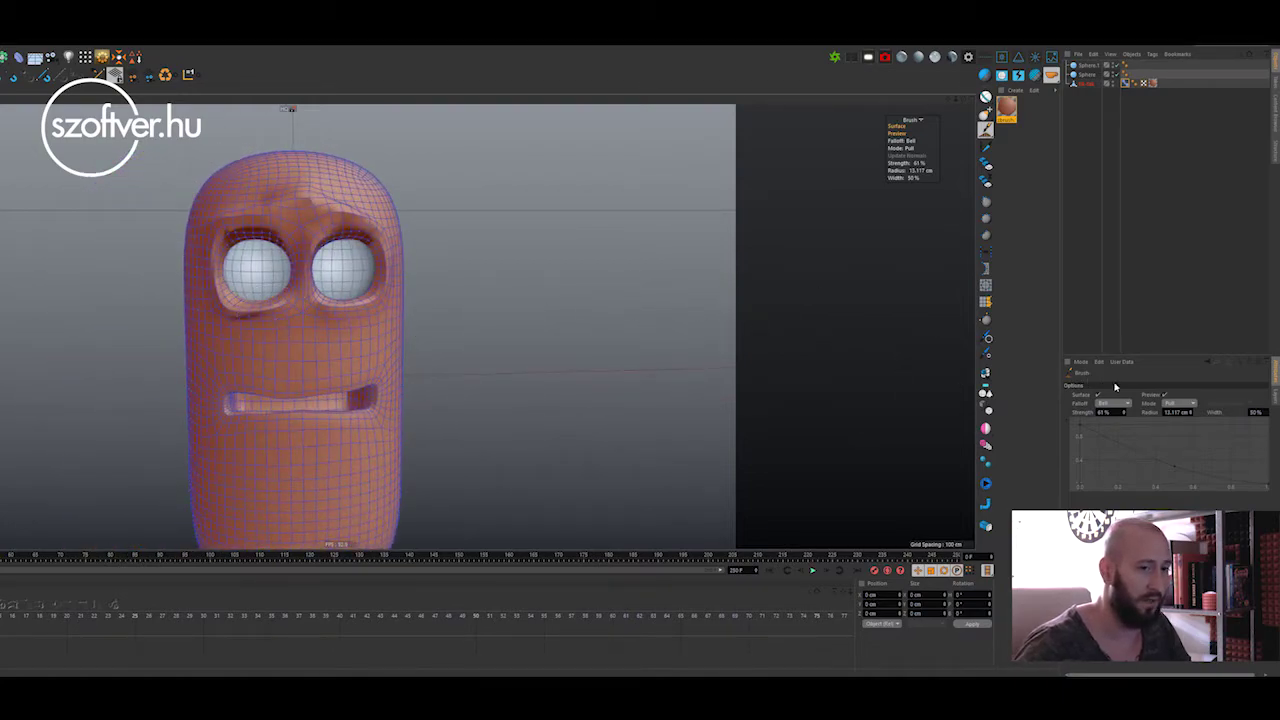
{"action": "left_click", "coordinate": [1172, 402]}
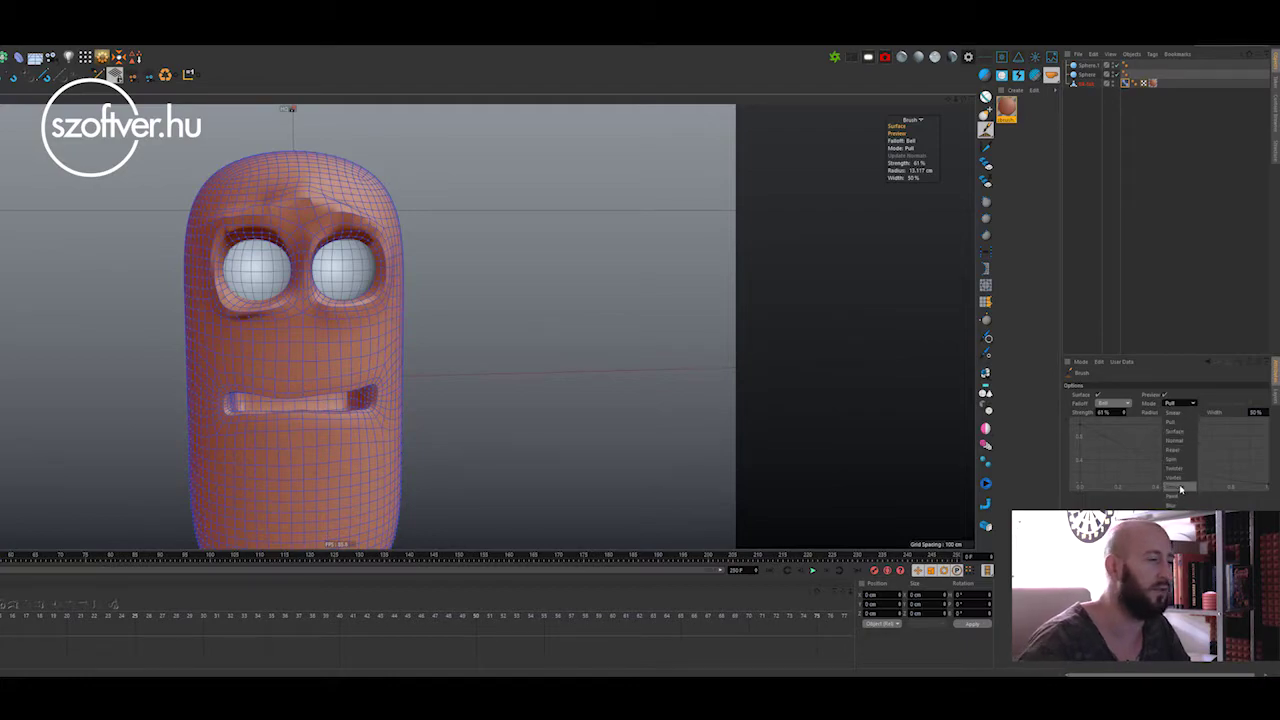
Switch the brush to Smooth at 100% strength and even out the brow and eye sockets.
{"action": "left_click", "coordinate": [1176, 486]}
{"action": "middle_click_drag", "start_coordinate": [324, 355], "coordinate": [337, 357]}
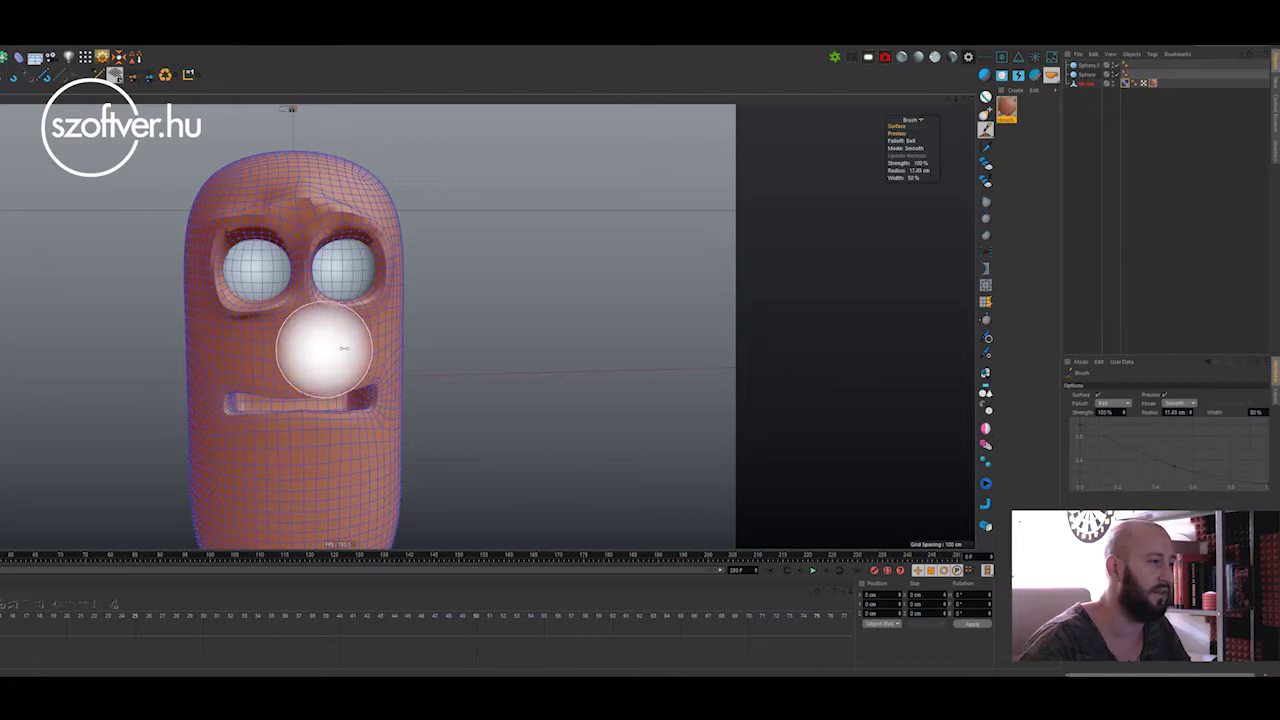
{"action": "mouse_move", "coordinate": [335, 388]}
{"action": "left_mouse_down", "text": "alt"}
{"action": "mouse_move", "coordinate": [349, 371]}
{"action": "mouse_move", "coordinate": [325, 225]}
{"action": "left_mouse_up", "text": "alt"}
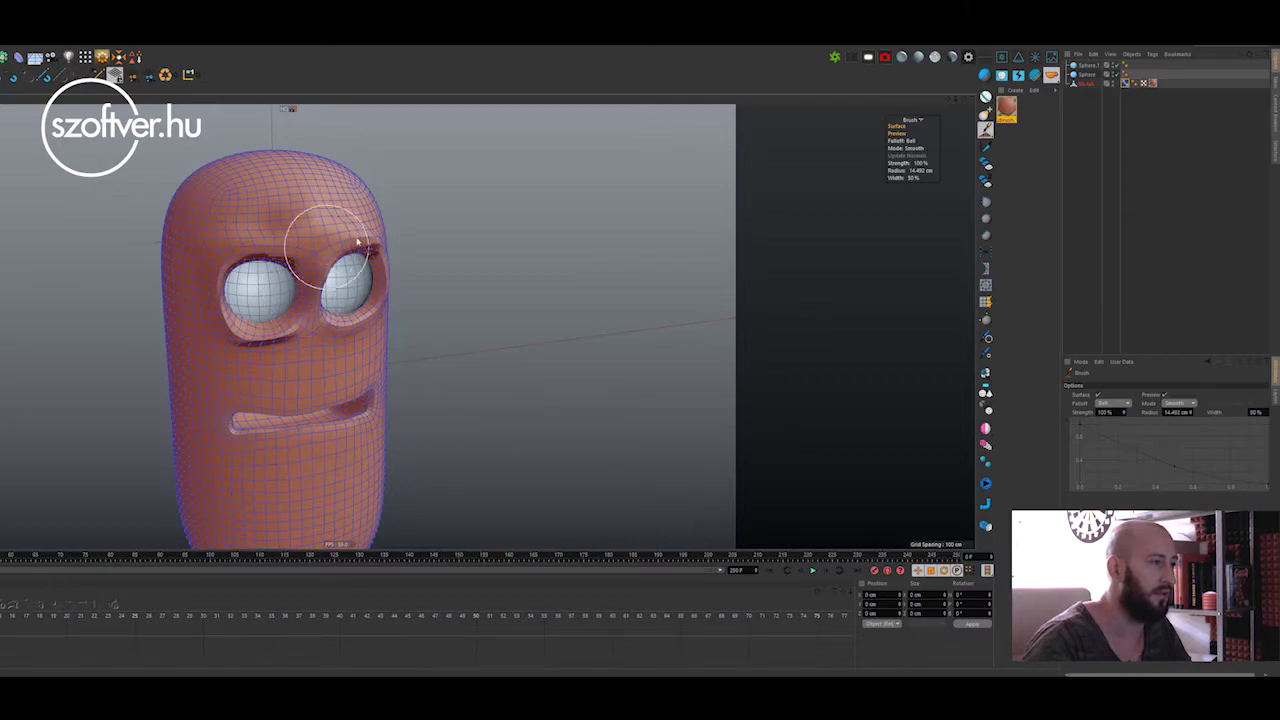
{"action": "left_click_drag", "start_coordinate": [385, 276], "coordinate": [383, 236], "text": "alt"}
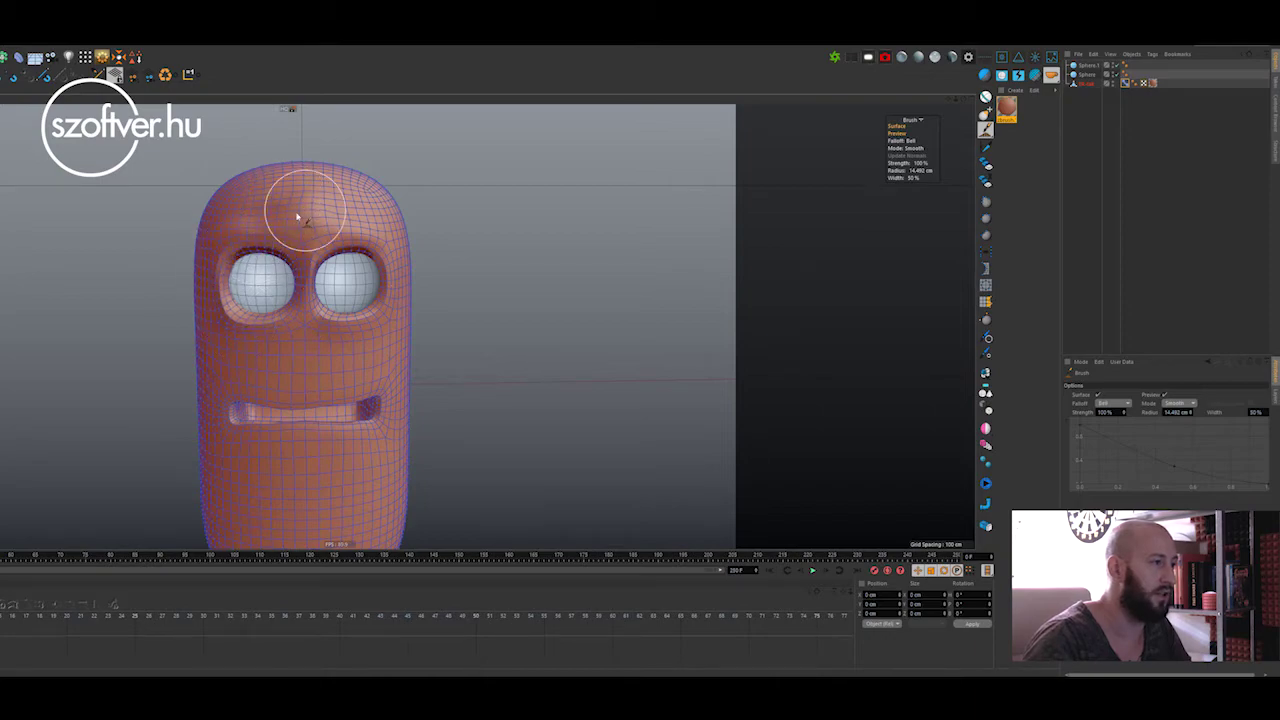
{"action": "left_click_drag", "start_coordinate": [296, 275], "coordinate": [294, 240], "text": "alt"}
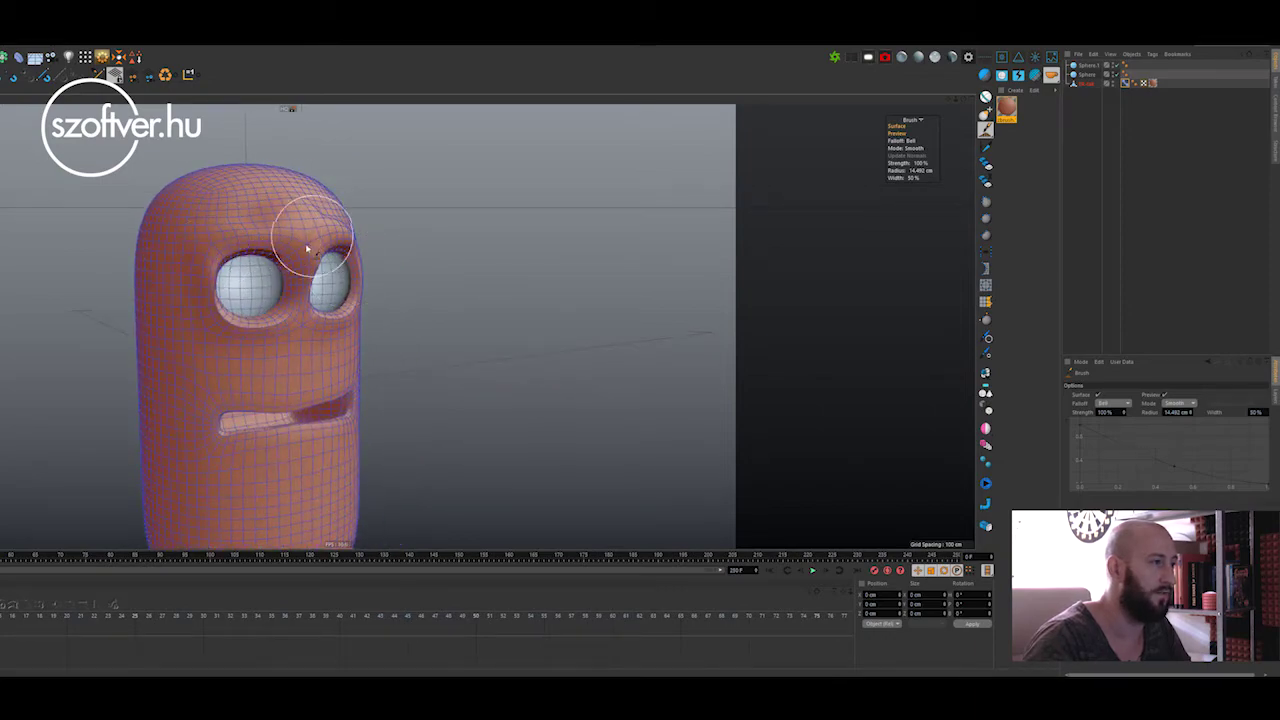
{"action": "mouse_move", "coordinate": [305, 243]}
{"action": "left_mouse_down", "text": "alt"}
{"action": "mouse_move", "coordinate": [325, 235]}
{"action": "mouse_move", "coordinate": [289, 194]}
{"action": "mouse_move", "coordinate": [348, 243]}
{"action": "left_mouse_up", "text": "alt"}
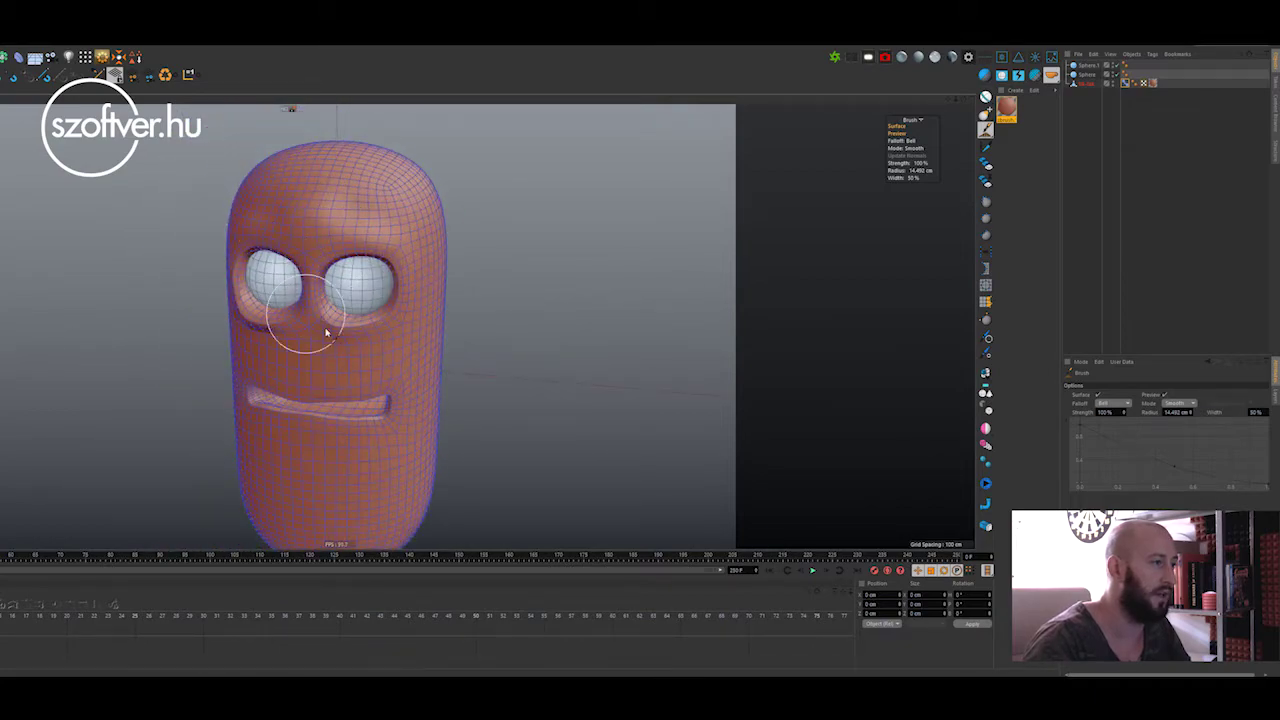
{"action": "mouse_move", "coordinate": [250, 322]}
{"action": "left_mouse_down", "text": "alt"}
{"action": "mouse_move", "coordinate": [316, 319]}
{"action": "mouse_move", "coordinate": [275, 295]}
{"action": "mouse_move", "coordinate": [305, 264]}
{"action": "left_mouse_up", "text": "alt"}
{"action": "mouse_move", "coordinate": [335, 318]}
{"action": "left_mouse_down", "text": "alt"}
{"action": "mouse_move", "coordinate": [390, 300]}
{"action": "mouse_move", "coordinate": [309, 268]}
{"action": "mouse_move", "coordinate": [400, 280]}
{"action": "mouse_move", "coordinate": [363, 329]}
{"action": "mouse_move", "coordinate": [353, 297]}
{"action": "mouse_move", "coordinate": [350, 320]}
{"action": "left_mouse_up", "text": "alt"}
Select the second pose, named 'happy', comparing it against the neutral pose.
{"action": "left_click", "coordinate": [1125, 84]}
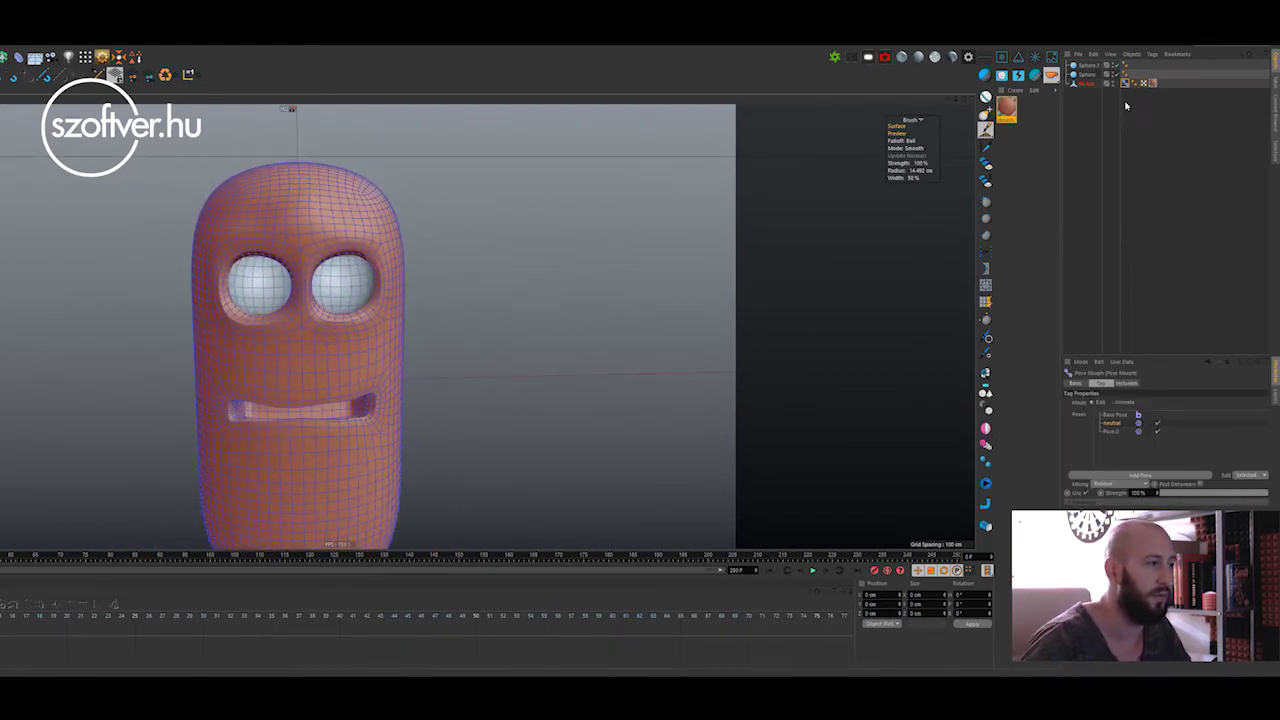
{"action": "left_click", "coordinate": [1110, 432]}
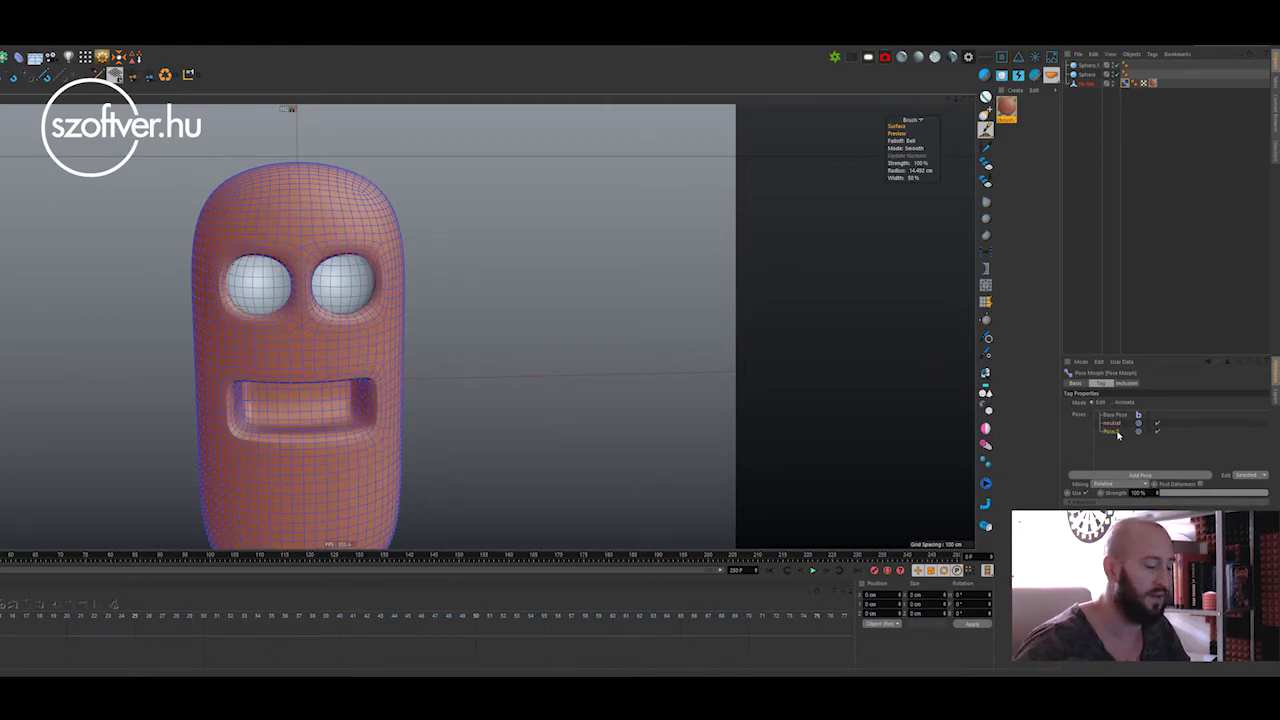
{"action": "key", "text": "Escape"}
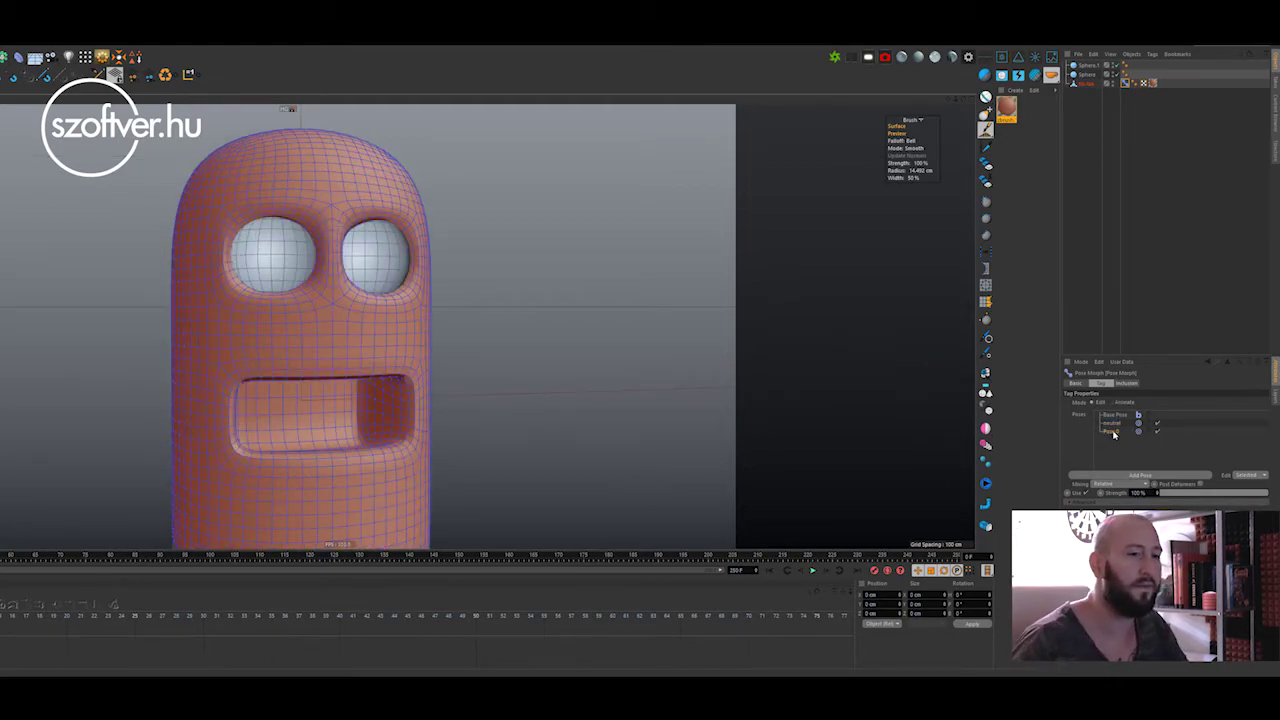
{"action": "left_click", "coordinate": [1112, 424]}
{"action": "left_click", "coordinate": [1117, 433]}
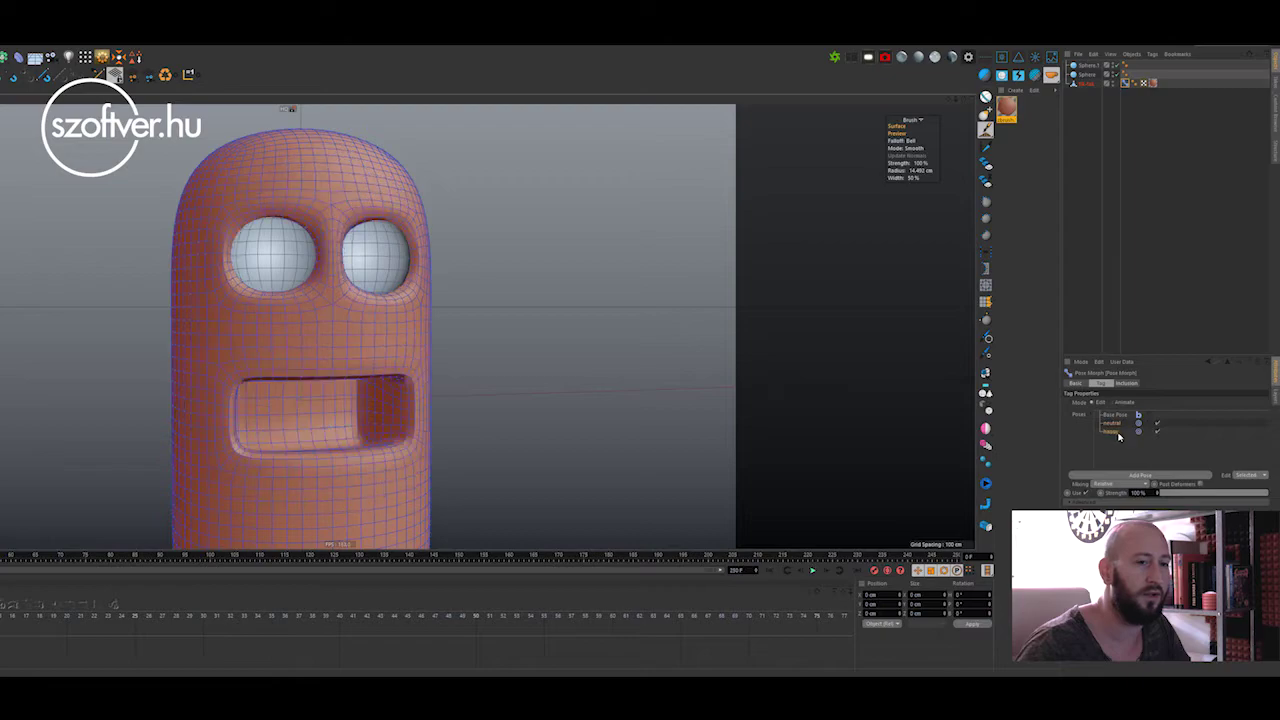
Zoom in on the mouth and enlarge the sculpt brush.
{"action": "left_click_drag", "start_coordinate": [272, 383], "coordinate": [311, 370], "text": "alt"}
{"action": "scroll", "coordinate": [311, 370], "scroll_direction": "down", "scroll_amount": 3}
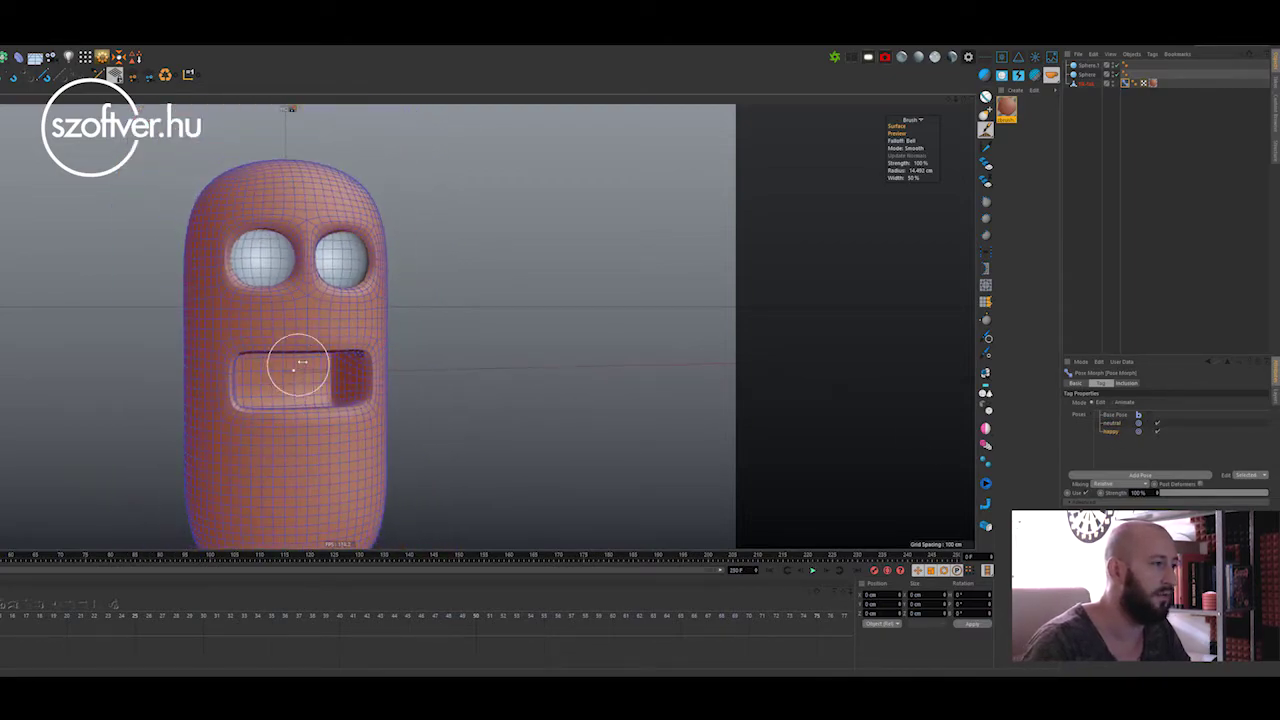
{"action": "middle_click_drag", "start_coordinate": [298, 368], "coordinate": [320, 362]}
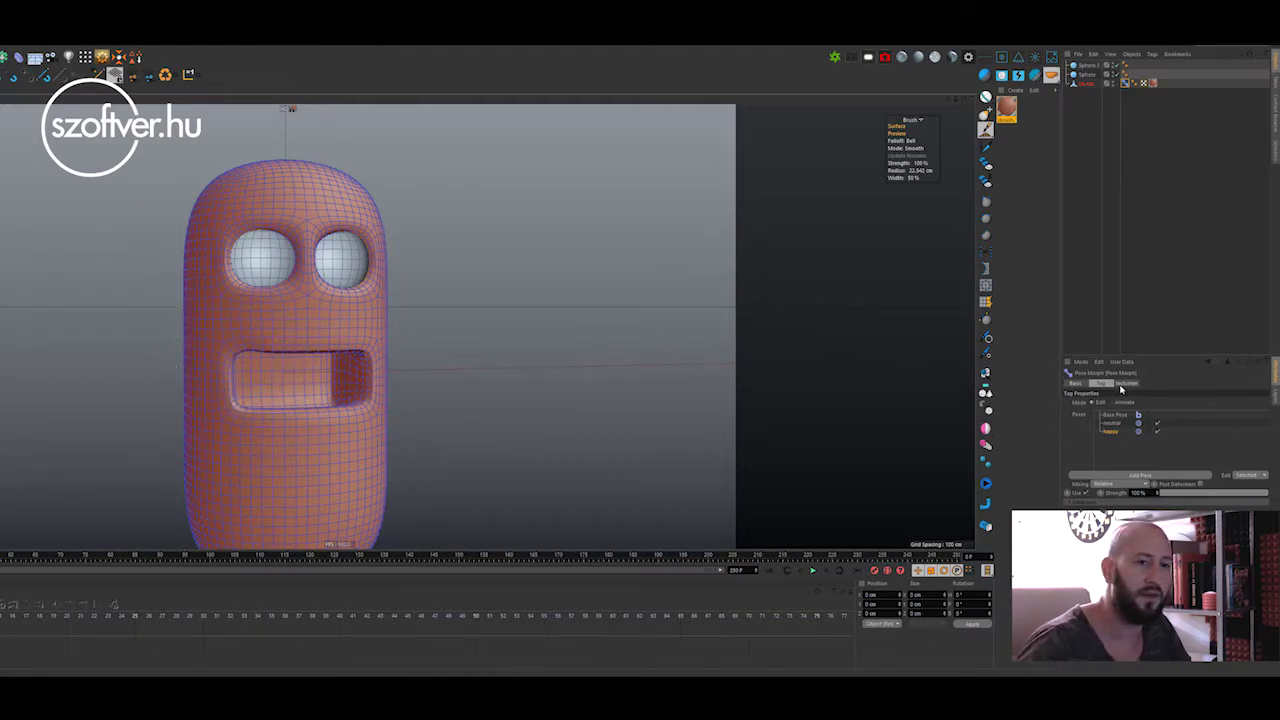
{"action": "left_click", "coordinate": [268, 290]}
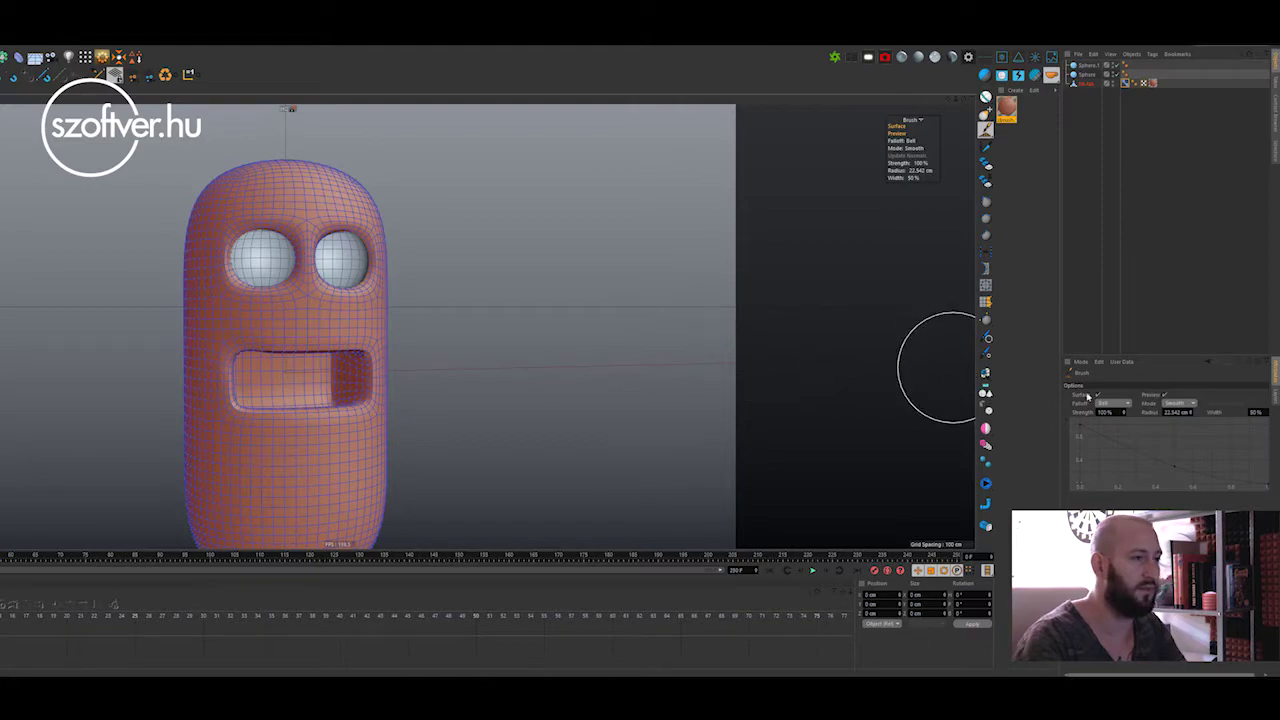
Switch the brush to Smear and curve both mouth corners upward into a grin.
{"action": "left_click", "coordinate": [1187, 404]}
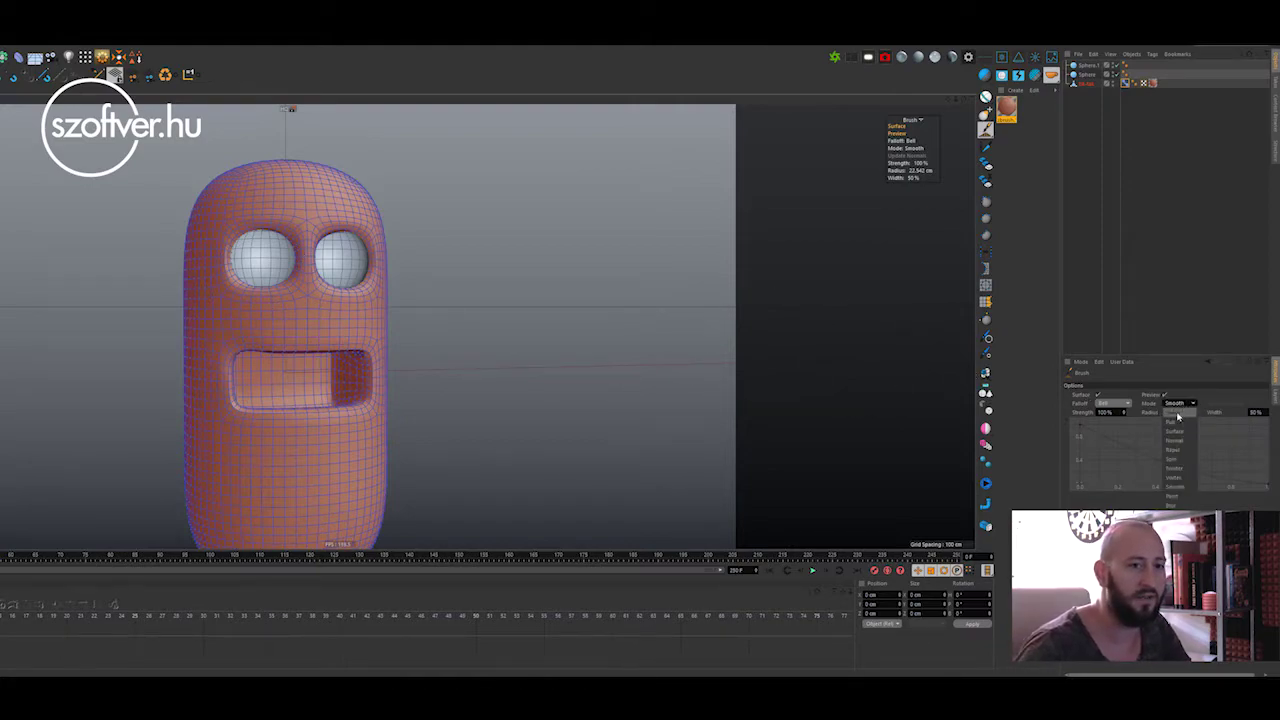
{"action": "left_click", "coordinate": [1179, 414]}
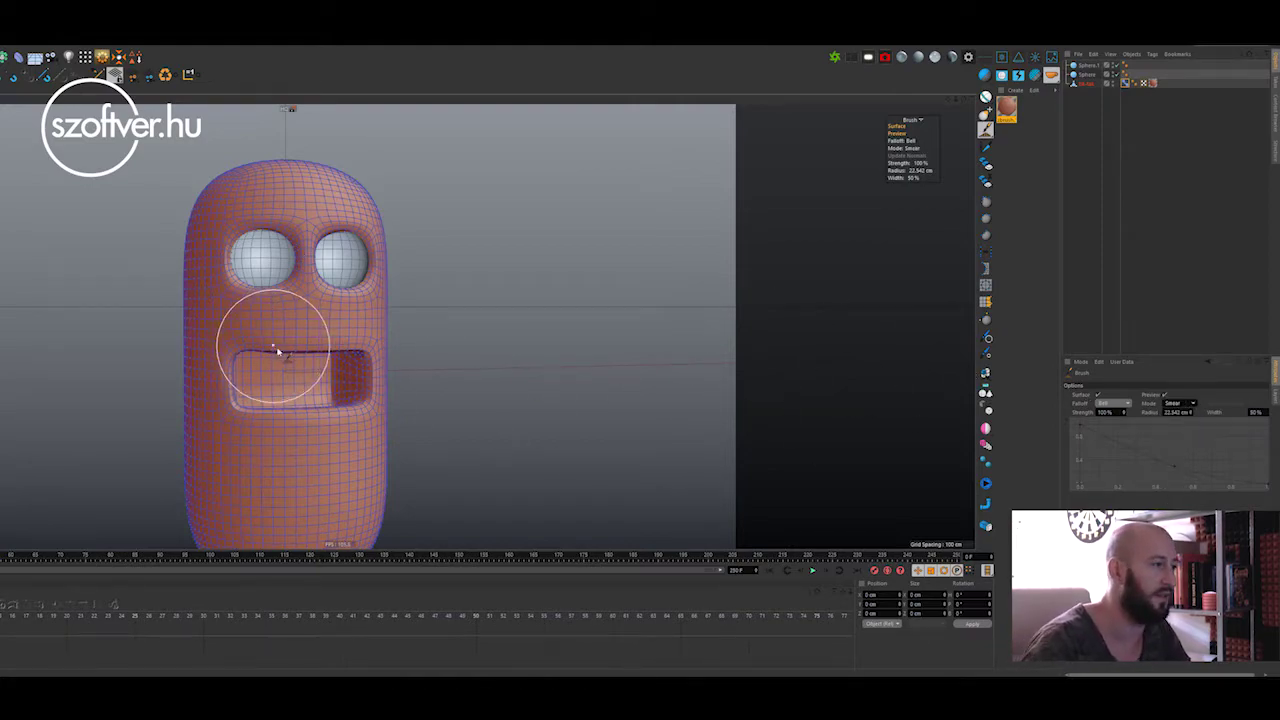
{"action": "left_click_drag", "start_coordinate": [237, 353], "coordinate": [229, 343]}
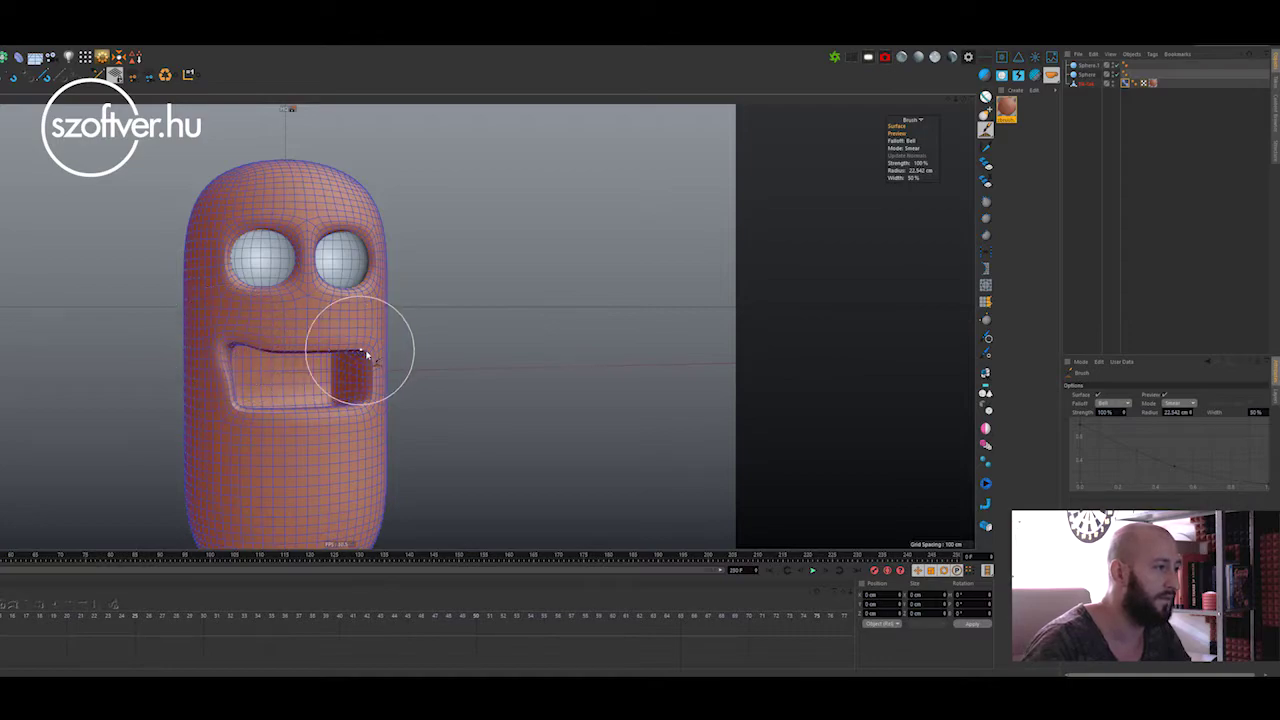
{"action": "left_click_drag", "start_coordinate": [366, 349], "coordinate": [369, 353]}
{"action": "mouse_move", "coordinate": [268, 404]}
{"action": "left_mouse_down"}
{"action": "mouse_move", "coordinate": [214, 366]}
{"action": "mouse_move", "coordinate": [234, 337]}
{"action": "mouse_move", "coordinate": [222, 346]}
{"action": "left_mouse_up"}
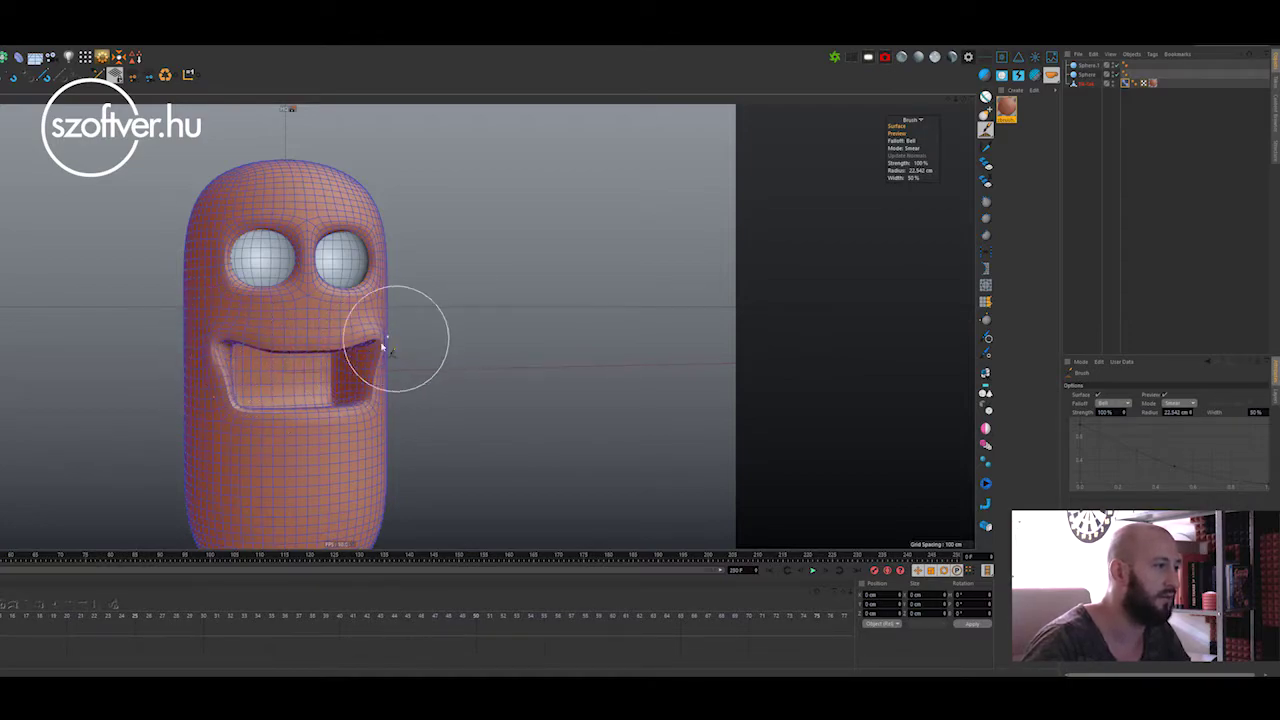
{"action": "left_click_drag", "start_coordinate": [366, 343], "coordinate": [349, 343], "text": "alt"}
{"action": "mouse_move", "coordinate": [233, 411]}
{"action": "left_mouse_down"}
{"action": "mouse_move", "coordinate": [249, 400]}
{"action": "mouse_move", "coordinate": [300, 420]}
{"action": "mouse_move", "coordinate": [370, 394]}
{"action": "mouse_move", "coordinate": [352, 408]}
{"action": "left_mouse_up"}
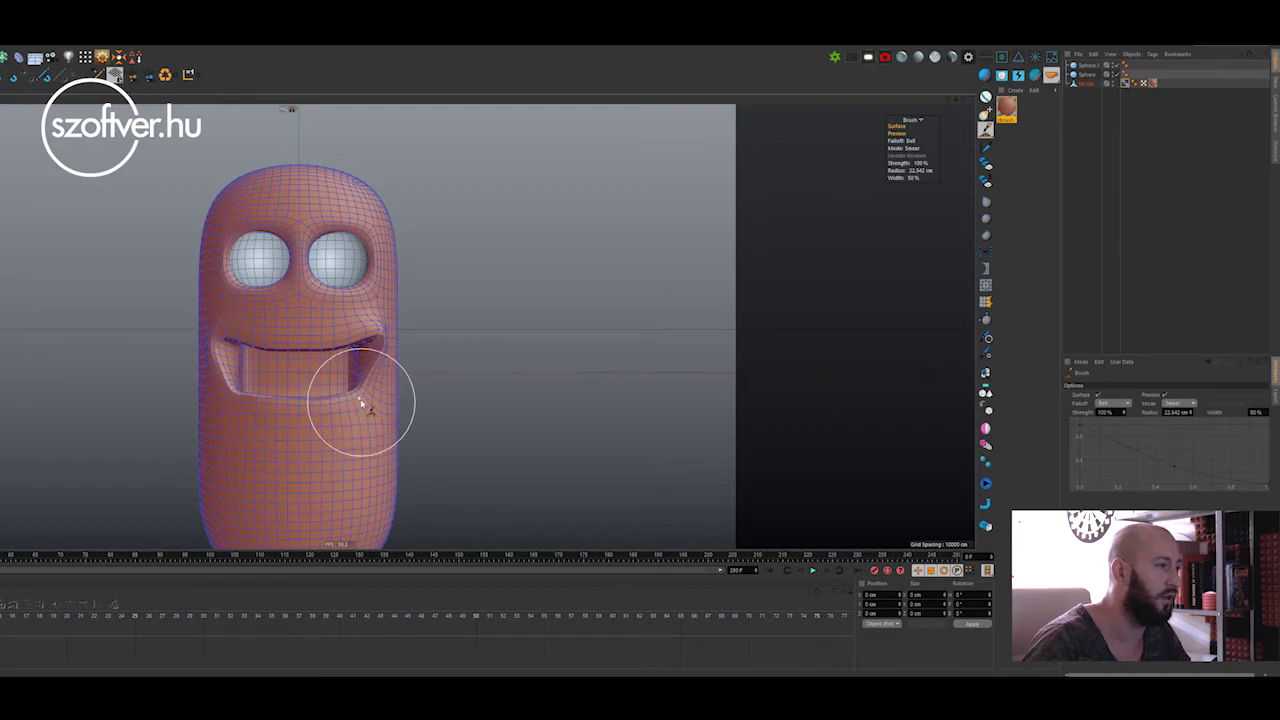
{"action": "left_click_drag", "start_coordinate": [234, 394], "coordinate": [280, 400], "text": "alt"}
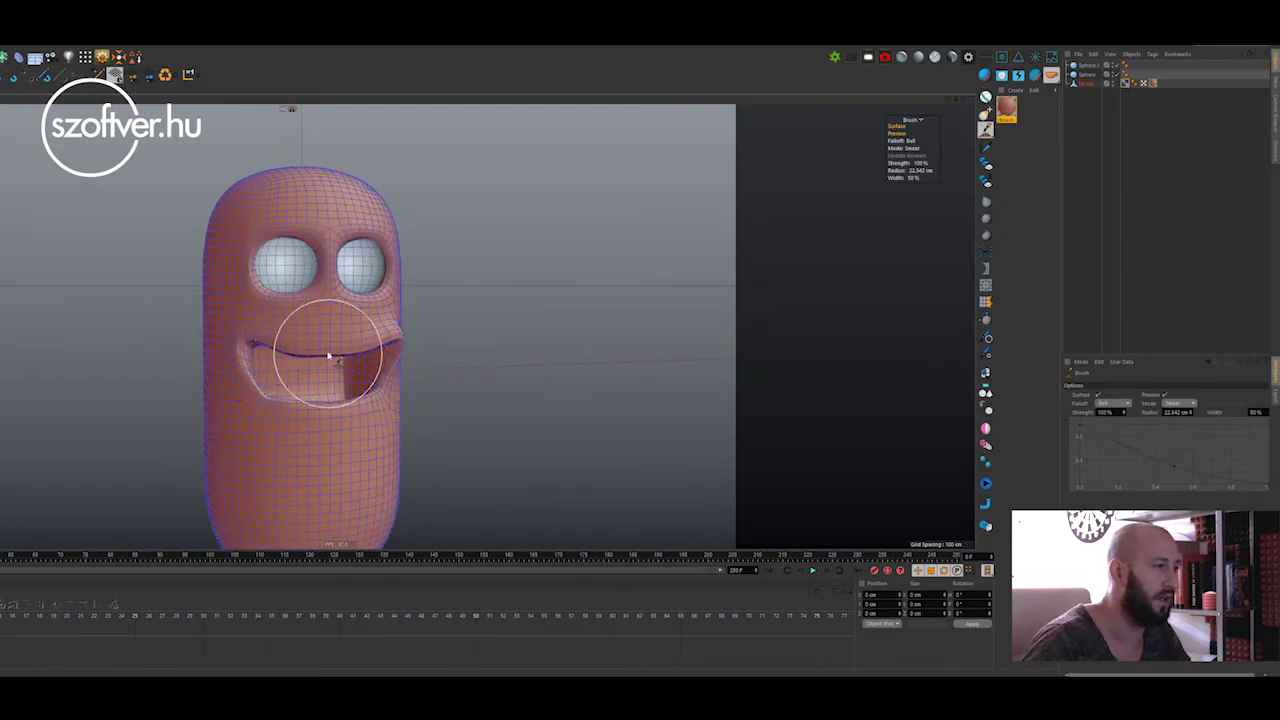
{"action": "mouse_move", "coordinate": [328, 355]}
{"action": "left_mouse_down"}
{"action": "mouse_move", "coordinate": [314, 371]}
{"action": "mouse_move", "coordinate": [363, 347]}
{"action": "mouse_move", "coordinate": [284, 340]}
{"action": "left_mouse_up"}
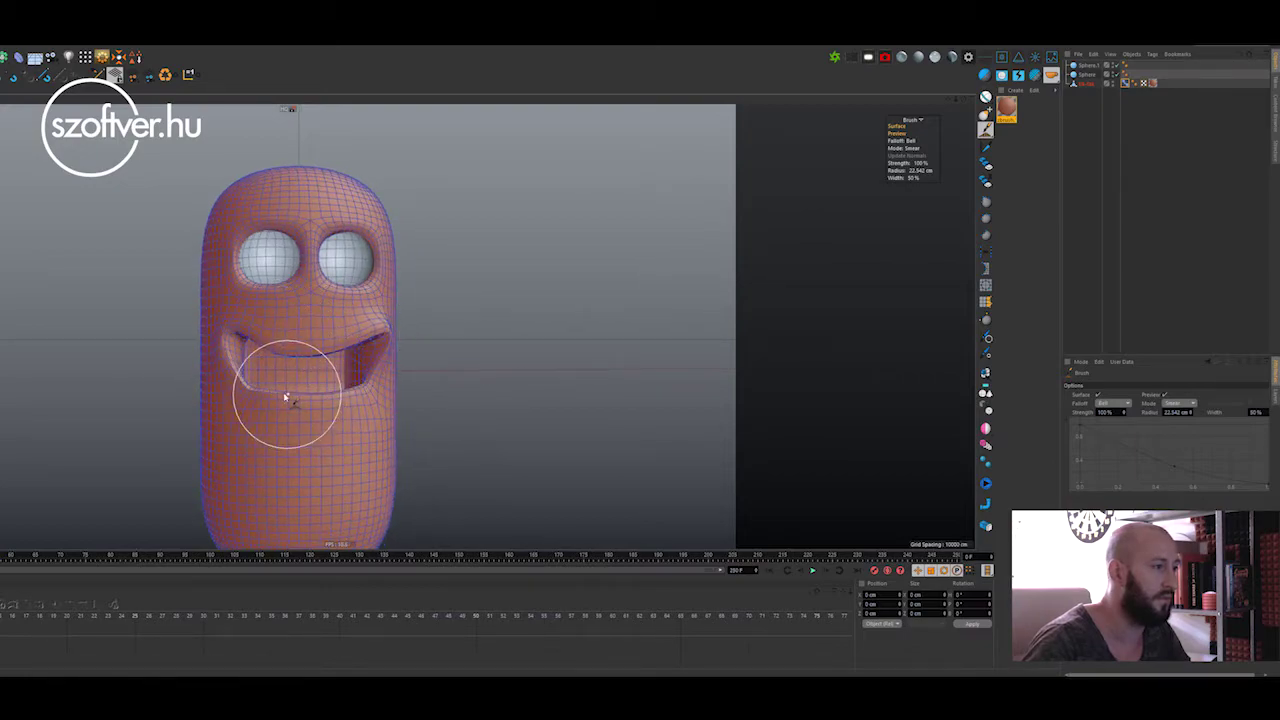
{"action": "left_click_drag", "start_coordinate": [285, 397], "coordinate": [348, 398]}
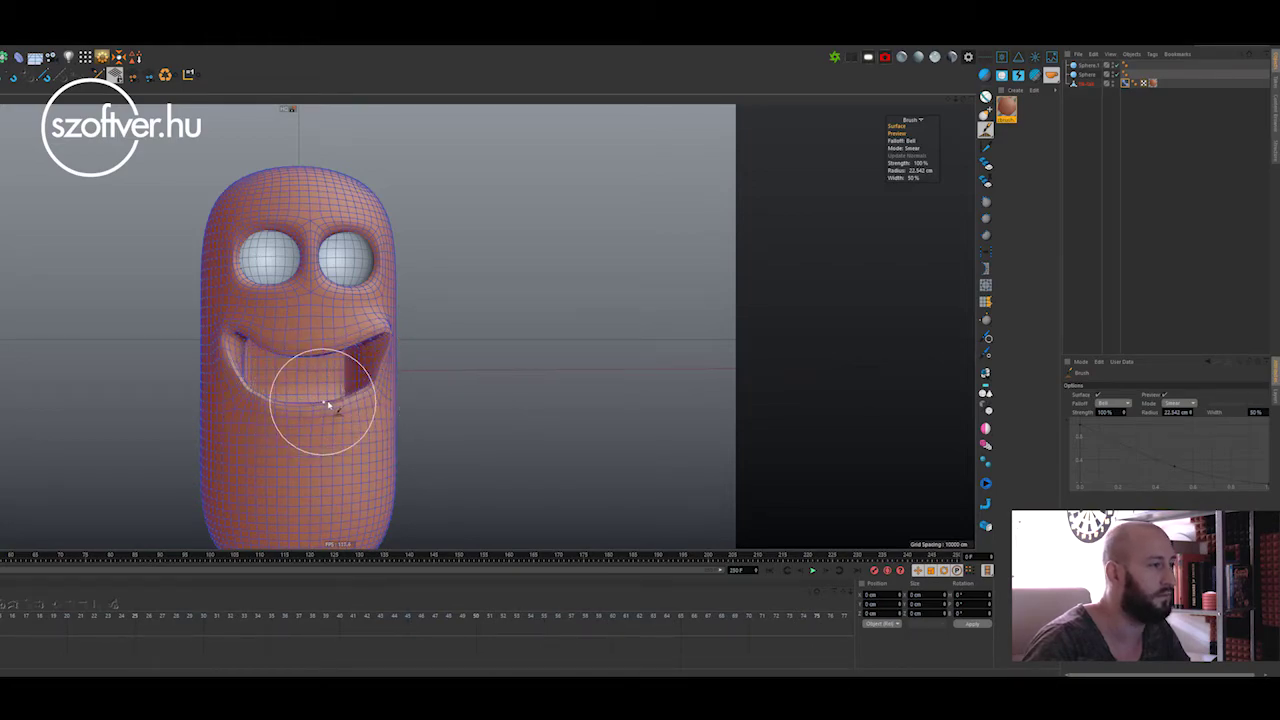
Enlarge the brush radius to about 28.6 cm and refine the grin, undoing the last upward smear.
{"action": "mouse_move", "coordinate": [306, 383]}
{"action": "left_mouse_down", "text": "alt"}
{"action": "mouse_move", "coordinate": [320, 392]}
{"action": "mouse_move", "coordinate": [297, 384]}
{"action": "left_mouse_up", "text": "alt"}
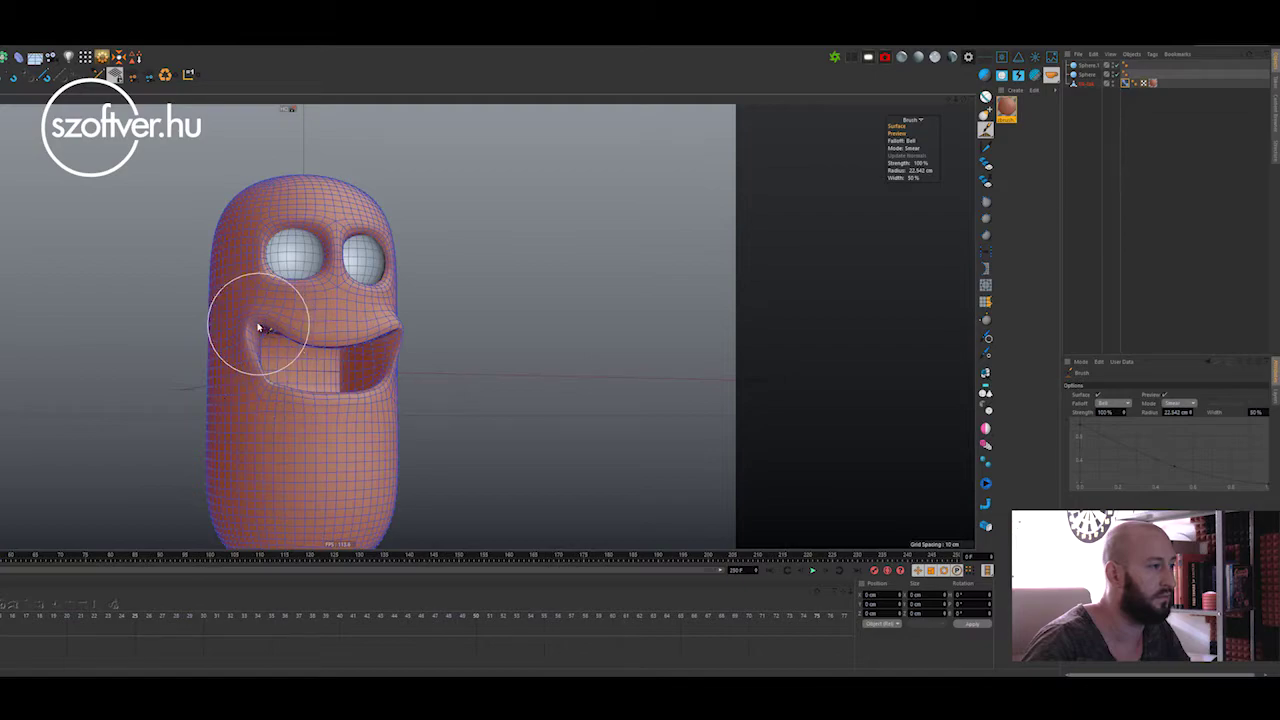
{"action": "left_click_drag", "start_coordinate": [356, 347], "coordinate": [368, 343], "text": "alt"}
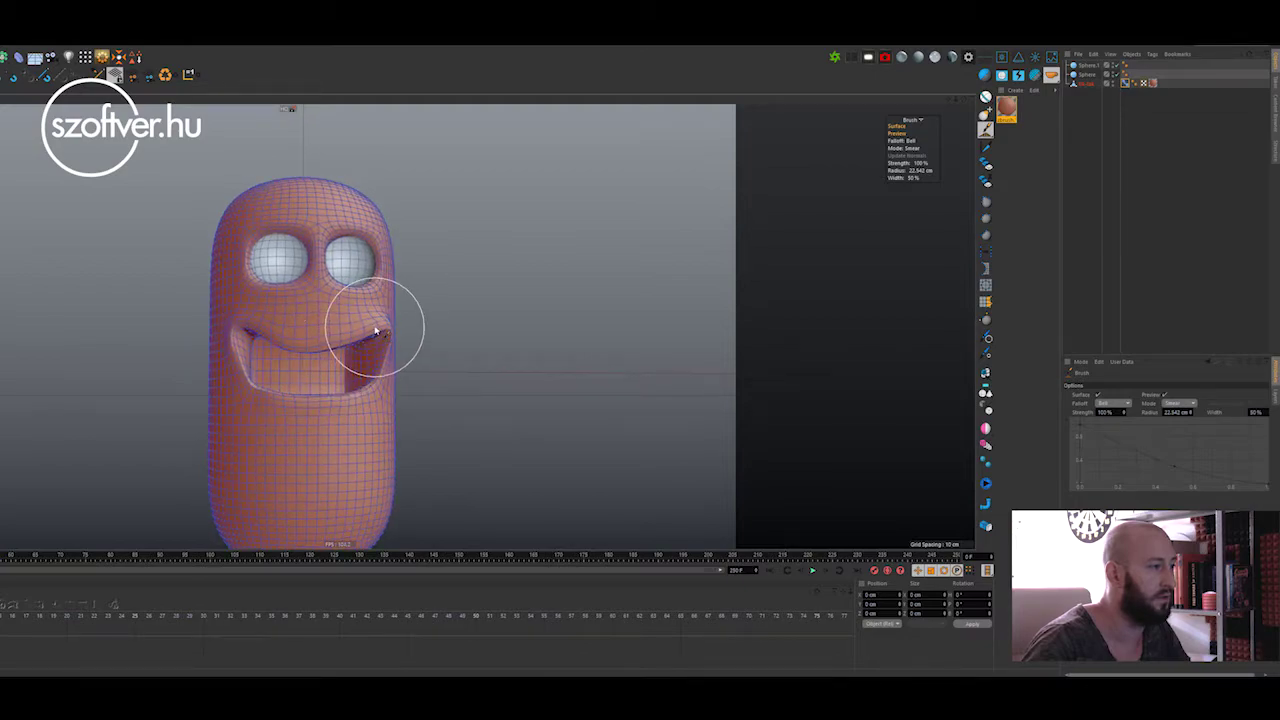
{"action": "middle_click_drag", "start_coordinate": [310, 400], "coordinate": [334, 403]}
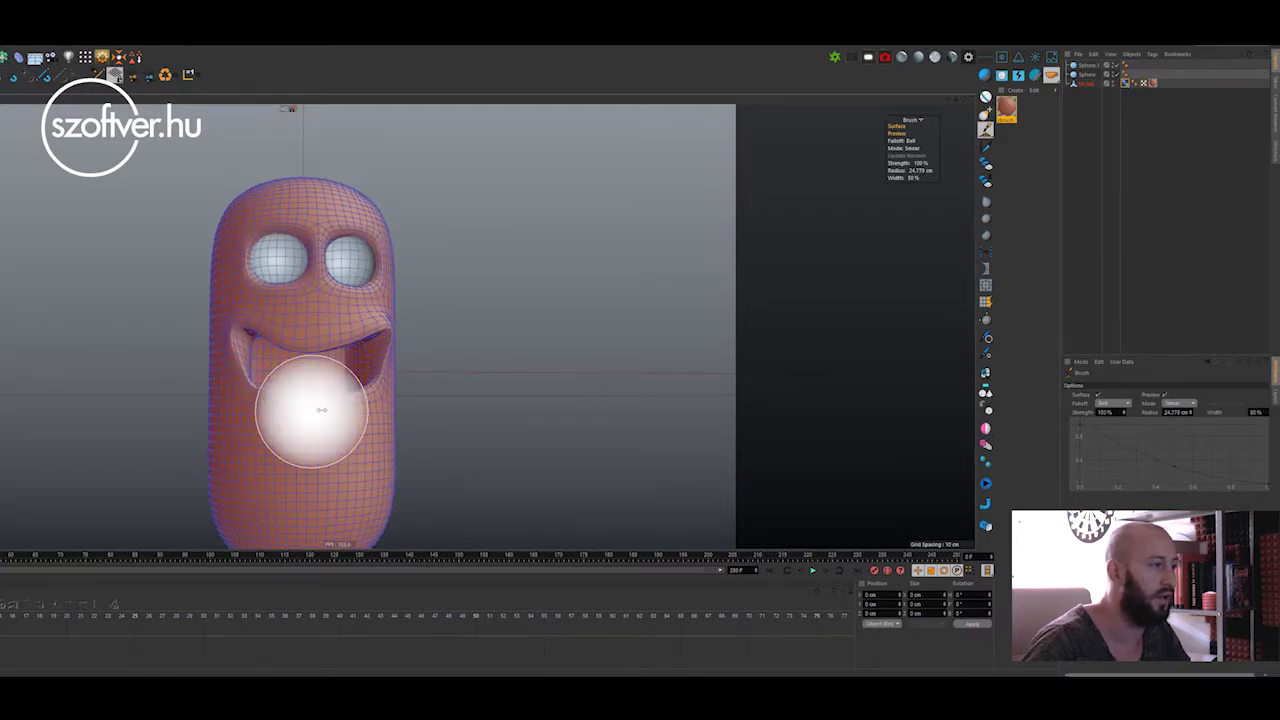
{"action": "mouse_move", "coordinate": [289, 400]}
{"action": "left_mouse_down"}
{"action": "mouse_move", "coordinate": [266, 400]}
{"action": "mouse_move", "coordinate": [372, 403]}
{"action": "mouse_move", "coordinate": [363, 396]}
{"action": "left_mouse_up"}
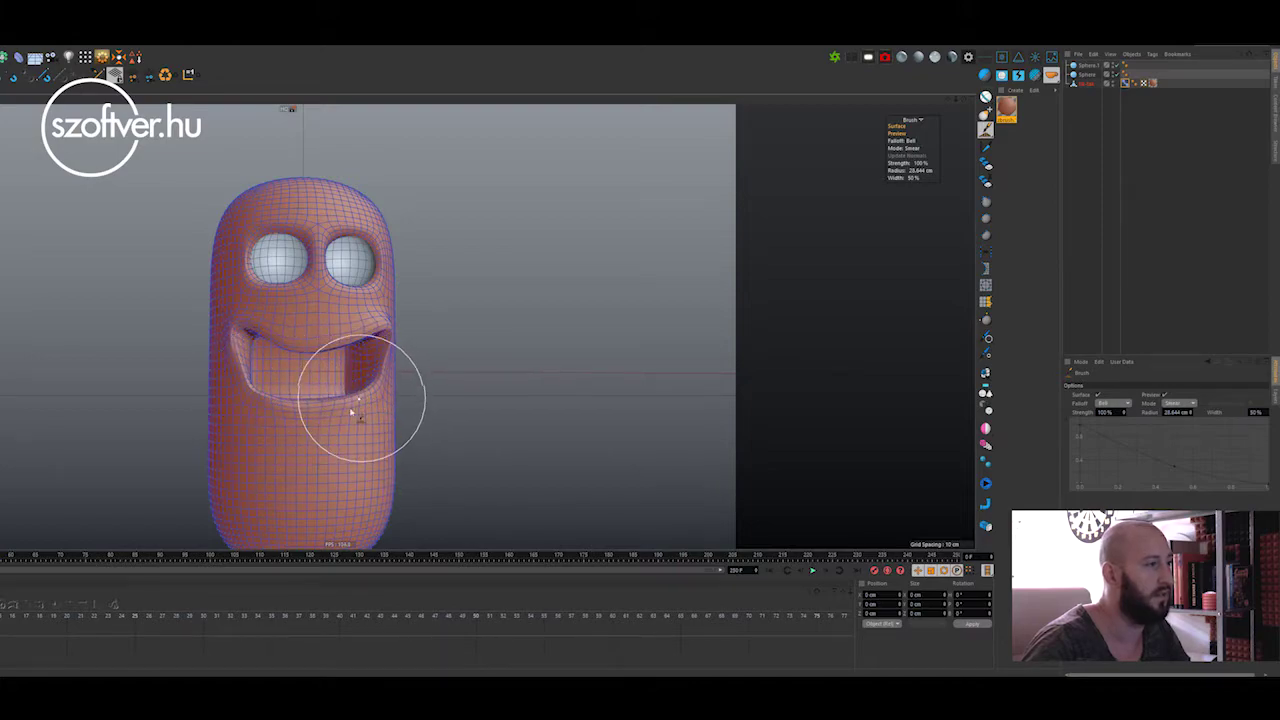
{"action": "key", "text": "ctrl+z"}
{"action": "key", "text": "ctrl+y"}
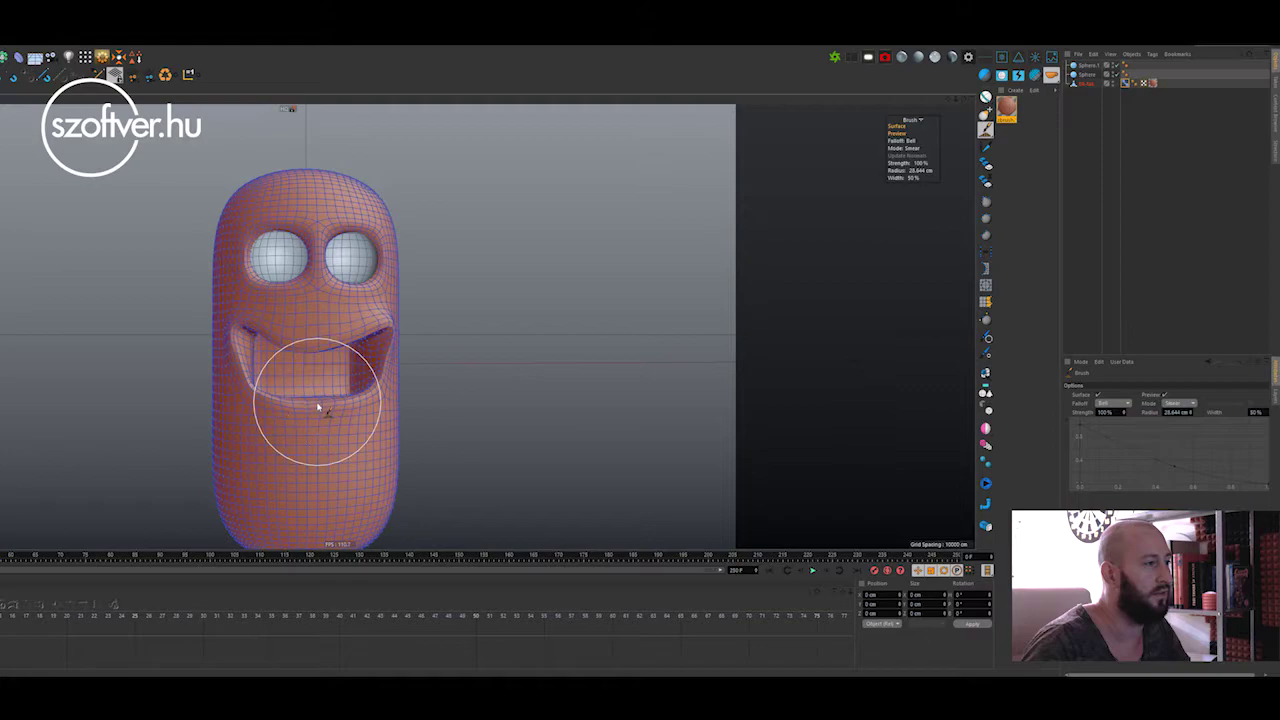
{"action": "left_click_drag", "start_coordinate": [320, 400], "coordinate": [327, 354]}
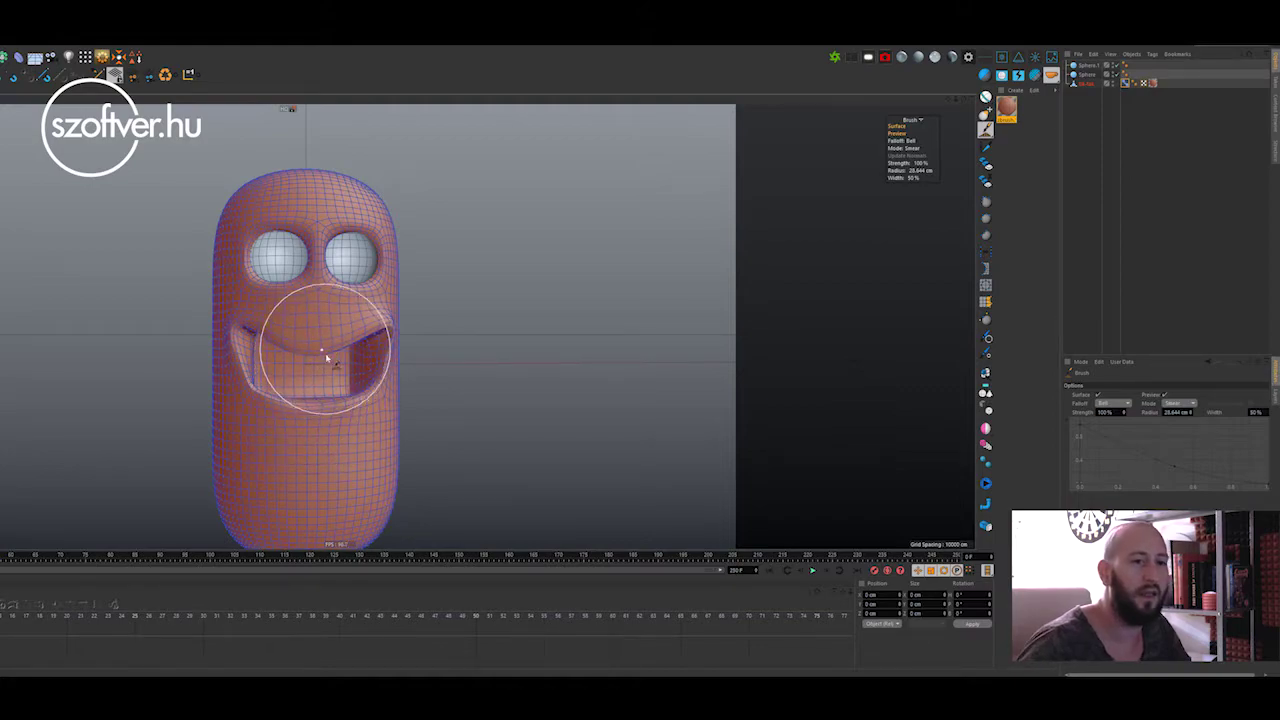
{"action": "key", "text": "ctrl+z"}
{"action": "key", "text": "ctrl+z"}
{"action": "key", "text": "ctrl+z"}
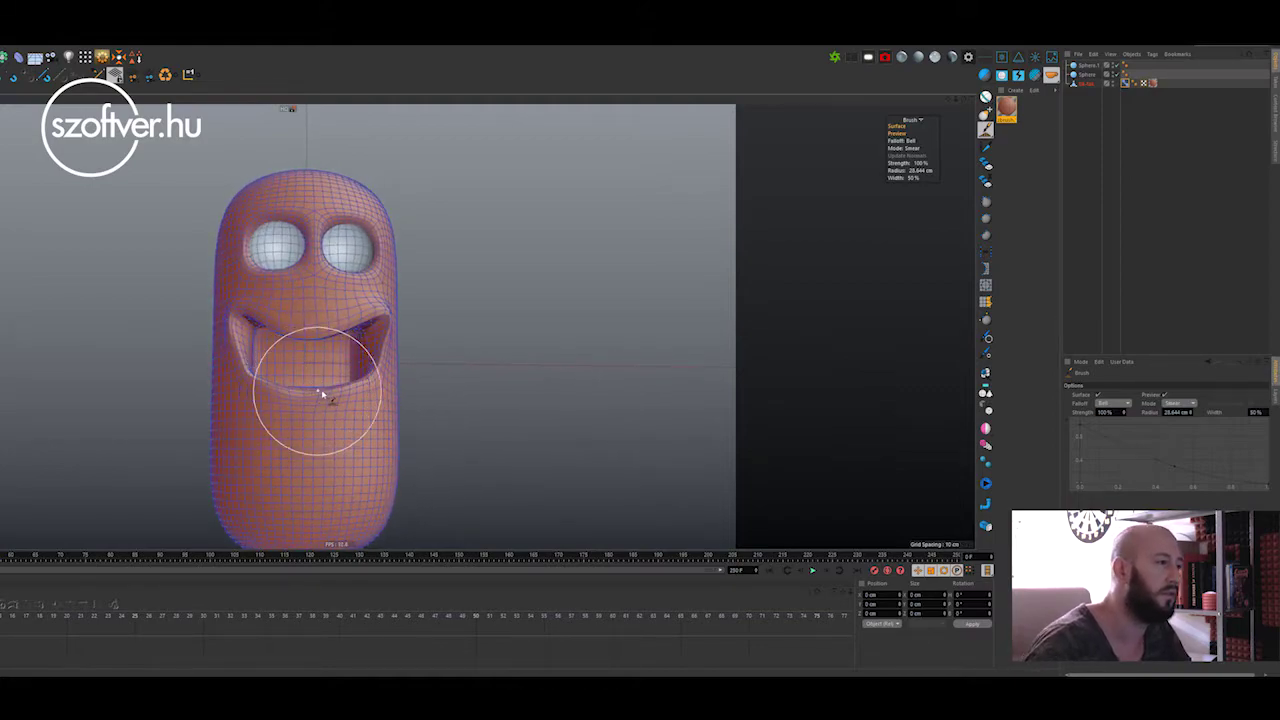
Switch the sculpt brush to Pull mode with a radius of about 6.9 cm.
{"action": "left_click", "coordinate": [1176, 404]}
{"action": "left_click", "coordinate": [1173, 424]}
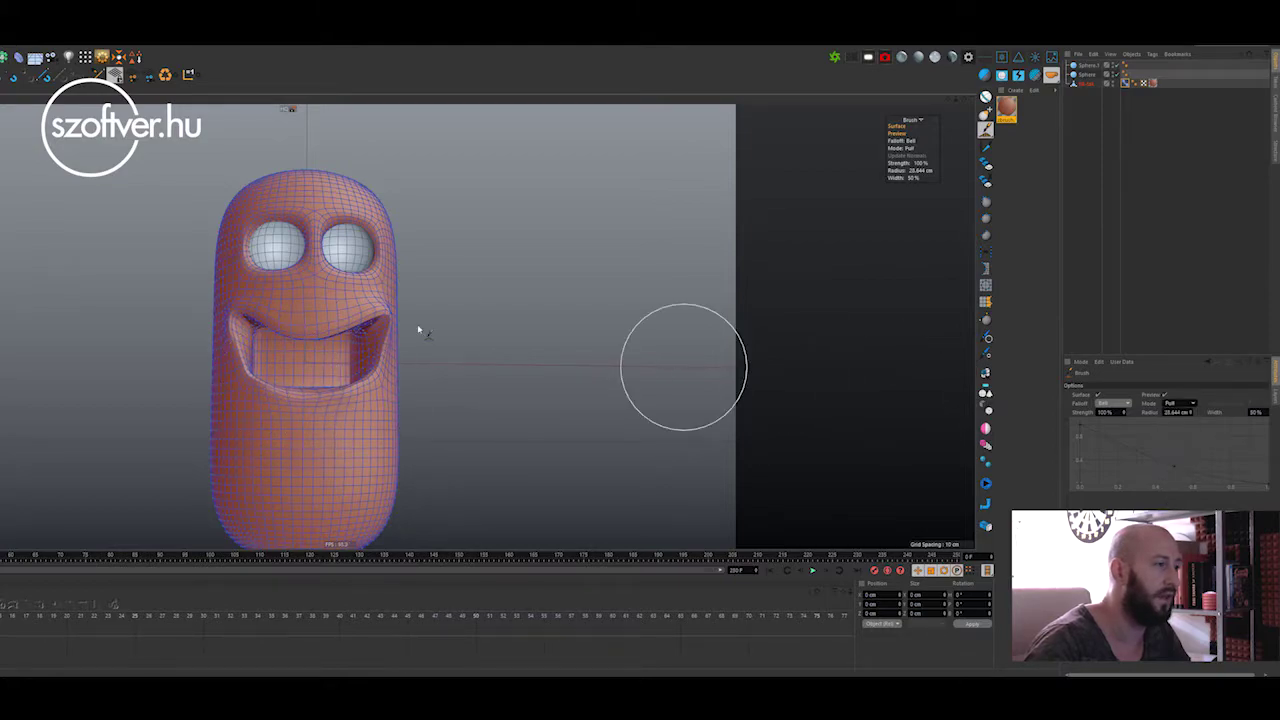
{"action": "middle_click_drag", "start_coordinate": [317, 320], "coordinate": [285, 318]}
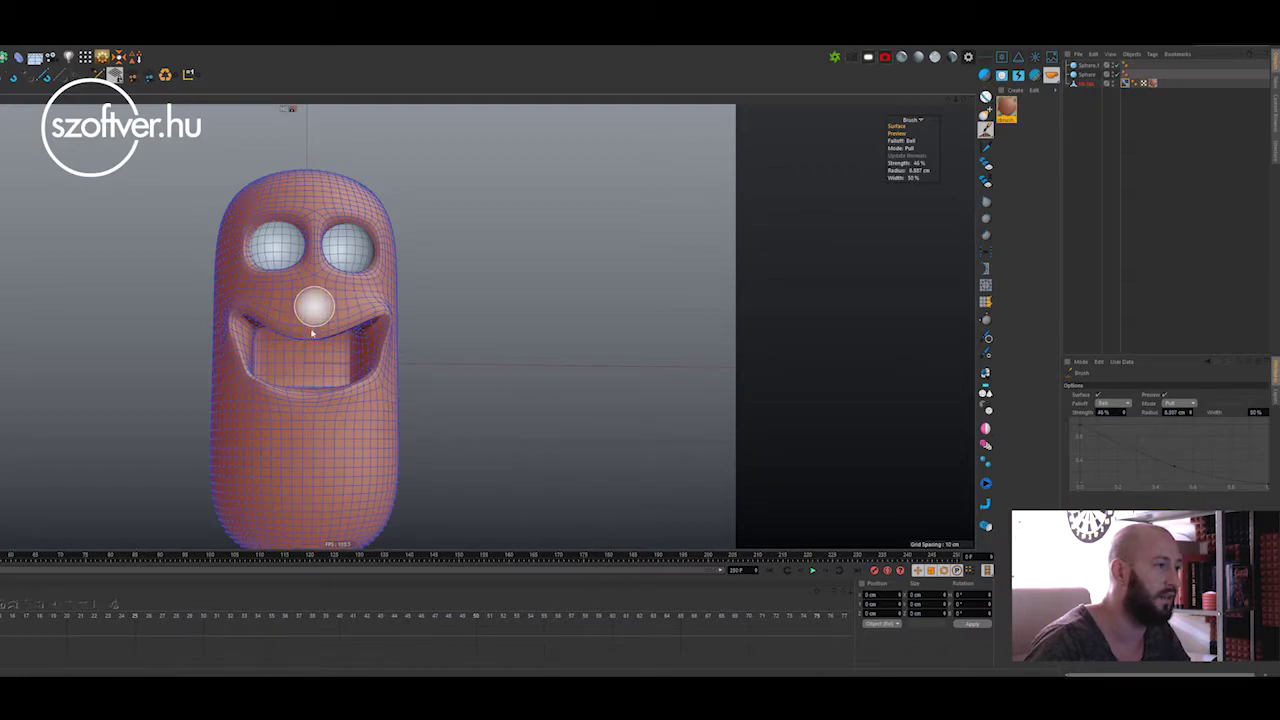
Orbit around the head from several angles to pull the upper lip outward.
{"action": "left_click_drag", "start_coordinate": [300, 320], "coordinate": [258, 316], "text": "alt"}
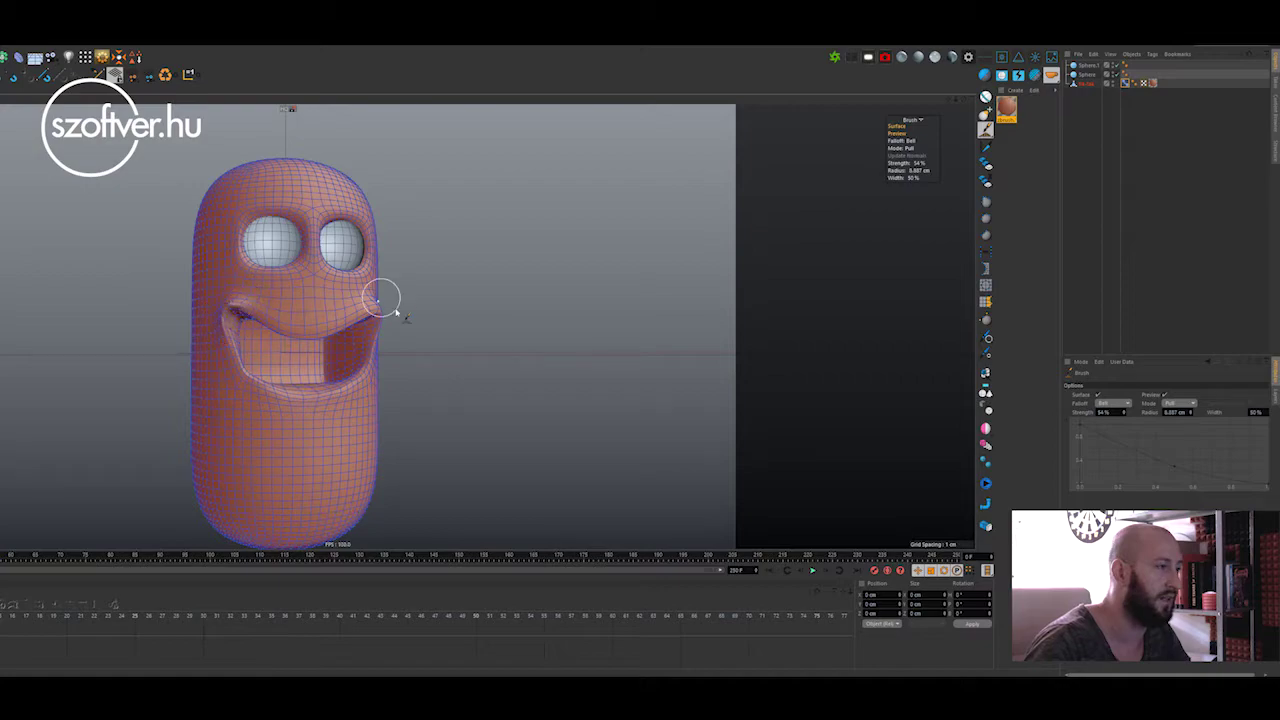
{"action": "left_click_drag", "start_coordinate": [396, 313], "coordinate": [395, 311], "text": "alt"}
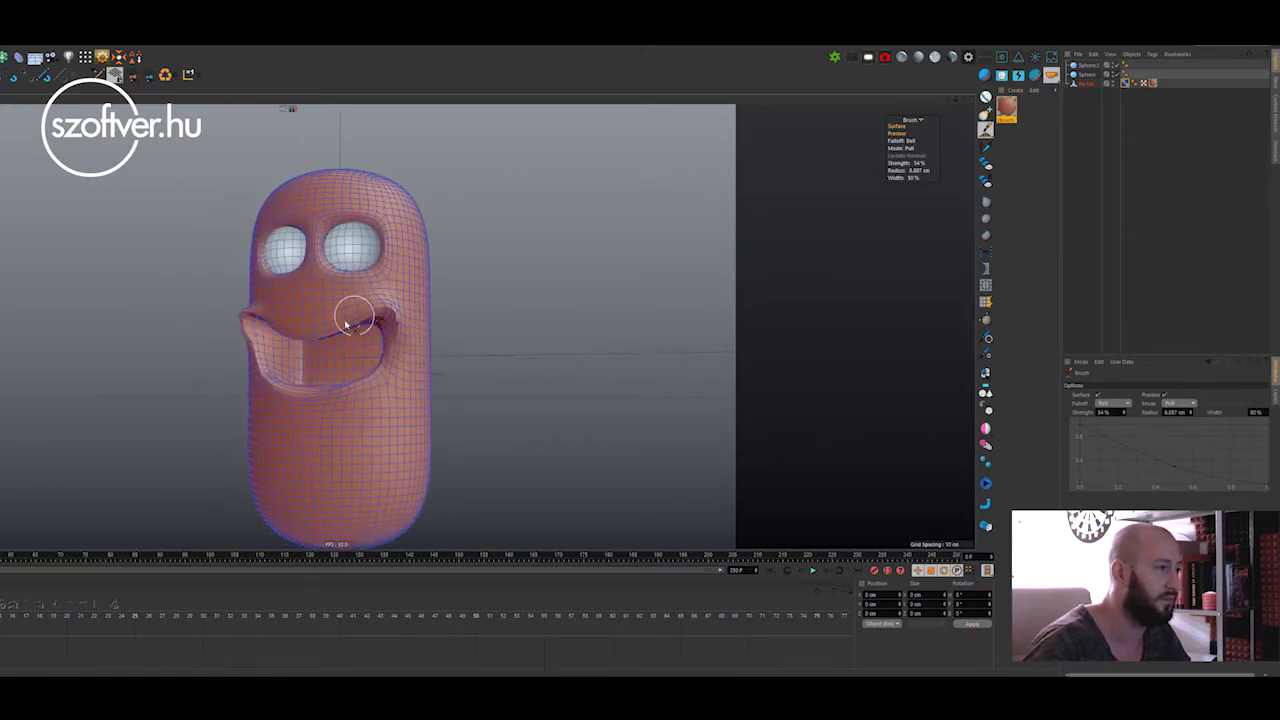
{"action": "left_click_drag", "start_coordinate": [321, 335], "coordinate": [278, 320], "text": "alt"}
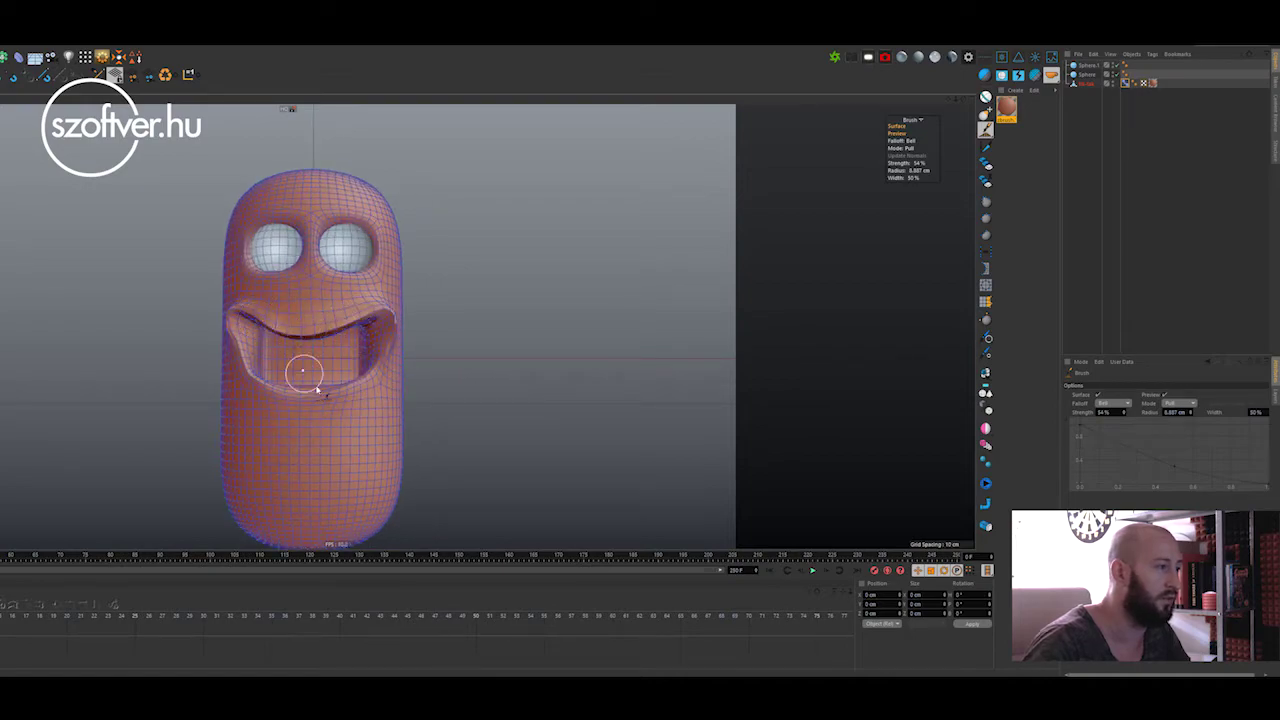
{"action": "left_click_drag", "start_coordinate": [317, 390], "coordinate": [296, 381], "text": "alt"}
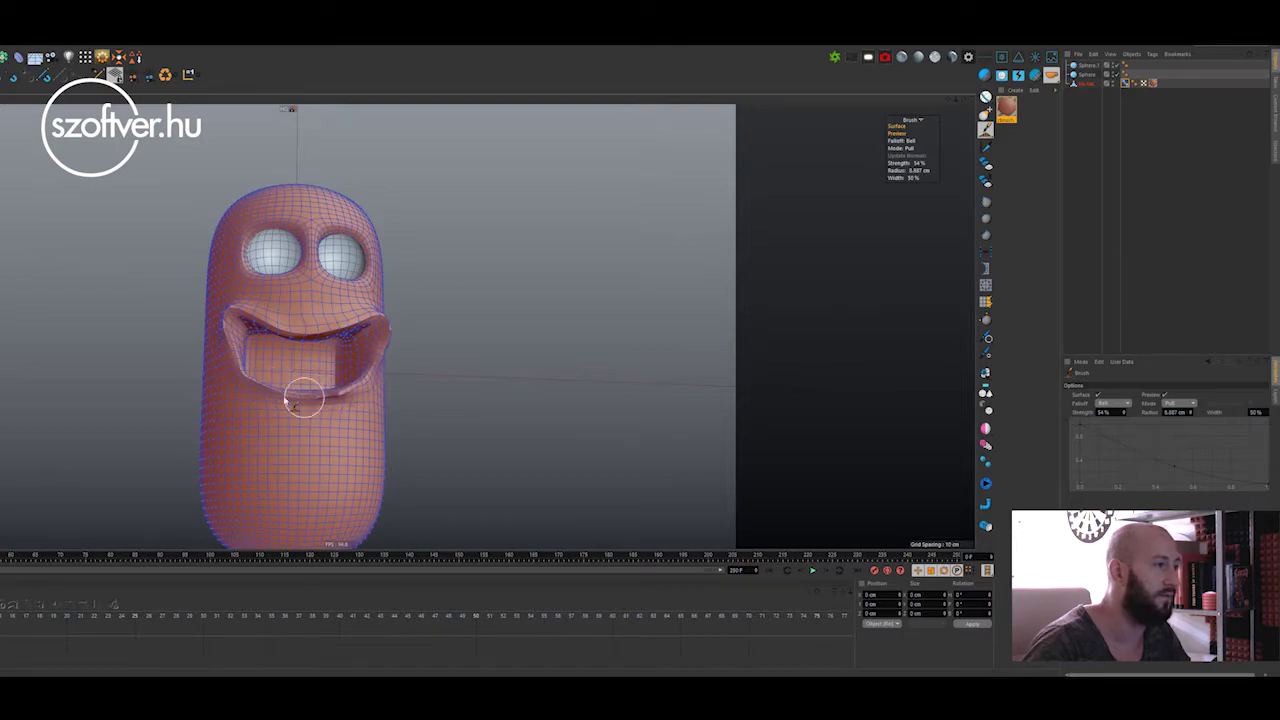
{"action": "left_click_drag", "start_coordinate": [261, 390], "coordinate": [335, 398], "text": "alt"}
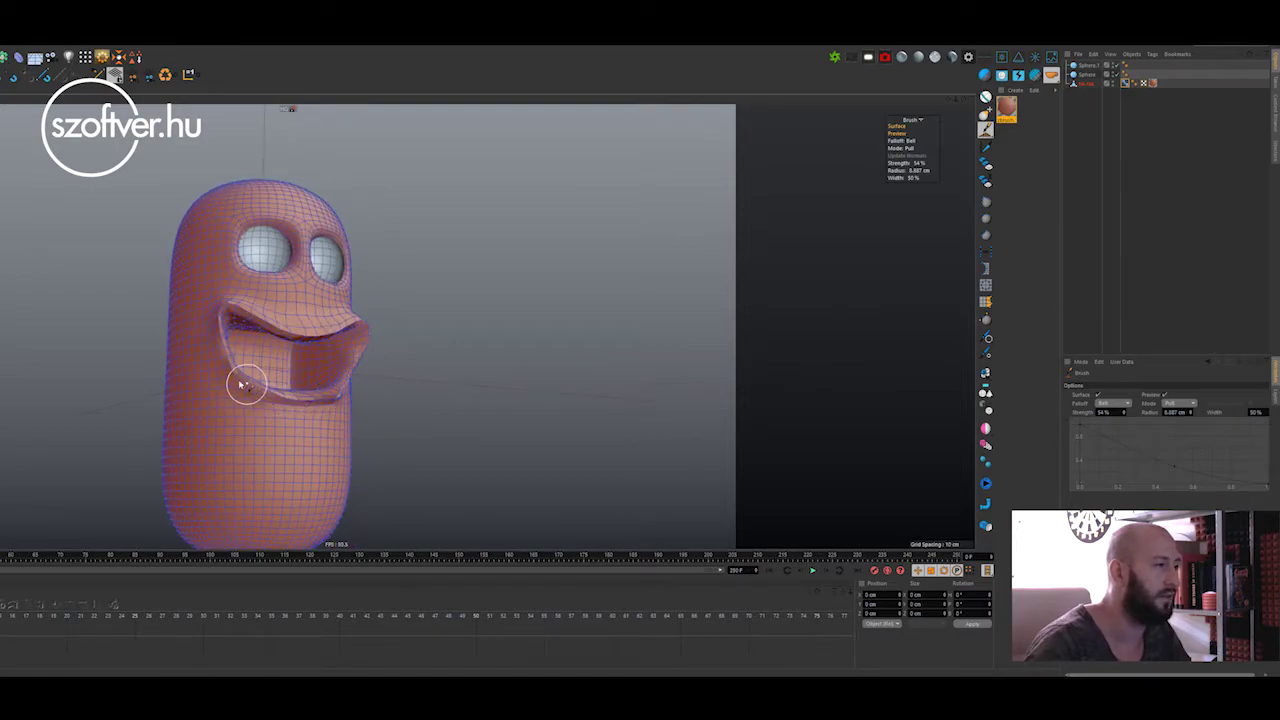
{"action": "left_click_drag", "start_coordinate": [232, 372], "coordinate": [226, 322], "text": "alt"}
{"action": "mouse_move", "coordinate": [327, 364]}
{"action": "left_mouse_down", "text": "alt"}
{"action": "mouse_move", "coordinate": [328, 339]}
{"action": "mouse_move", "coordinate": [229, 329]}
{"action": "mouse_move", "coordinate": [323, 327]}
{"action": "left_mouse_up", "text": "alt"}
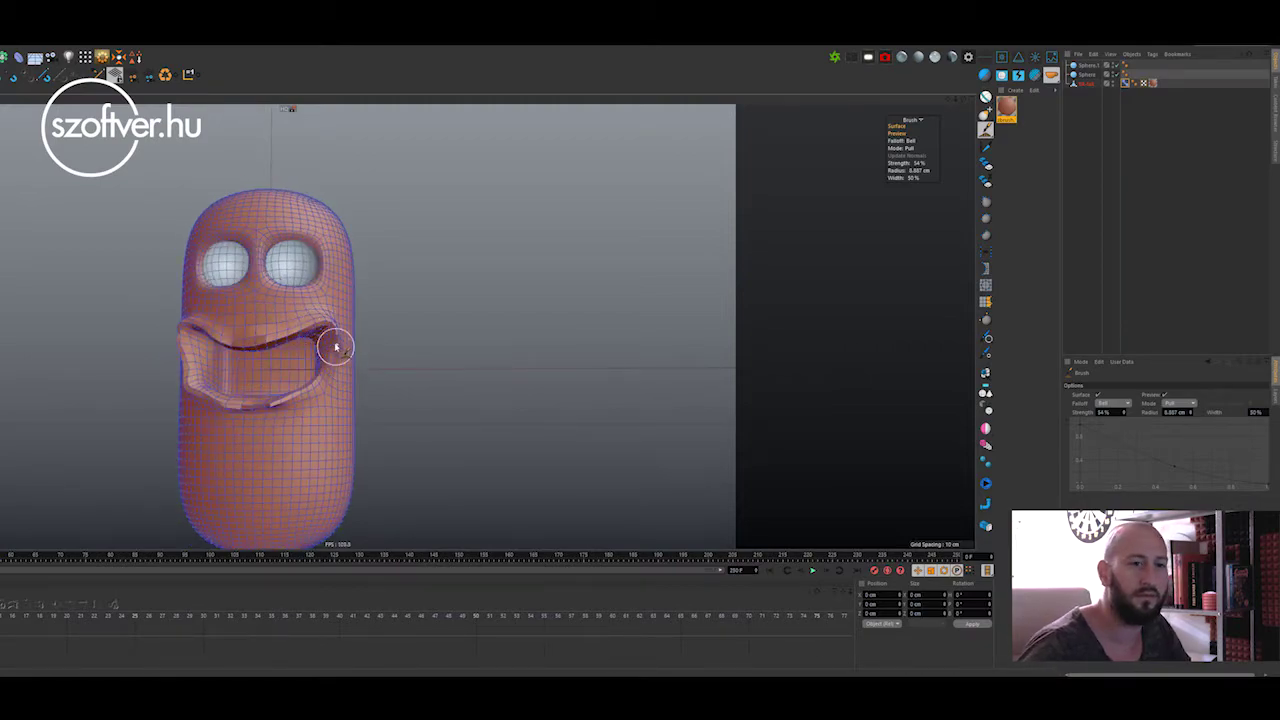
{"action": "left_click_drag", "start_coordinate": [300, 380], "coordinate": [360, 372], "text": "alt"}
Smooth the smiling mouth with the Smooth brush and inspect it from several angles.
{"action": "left_click", "coordinate": [1168, 404]}
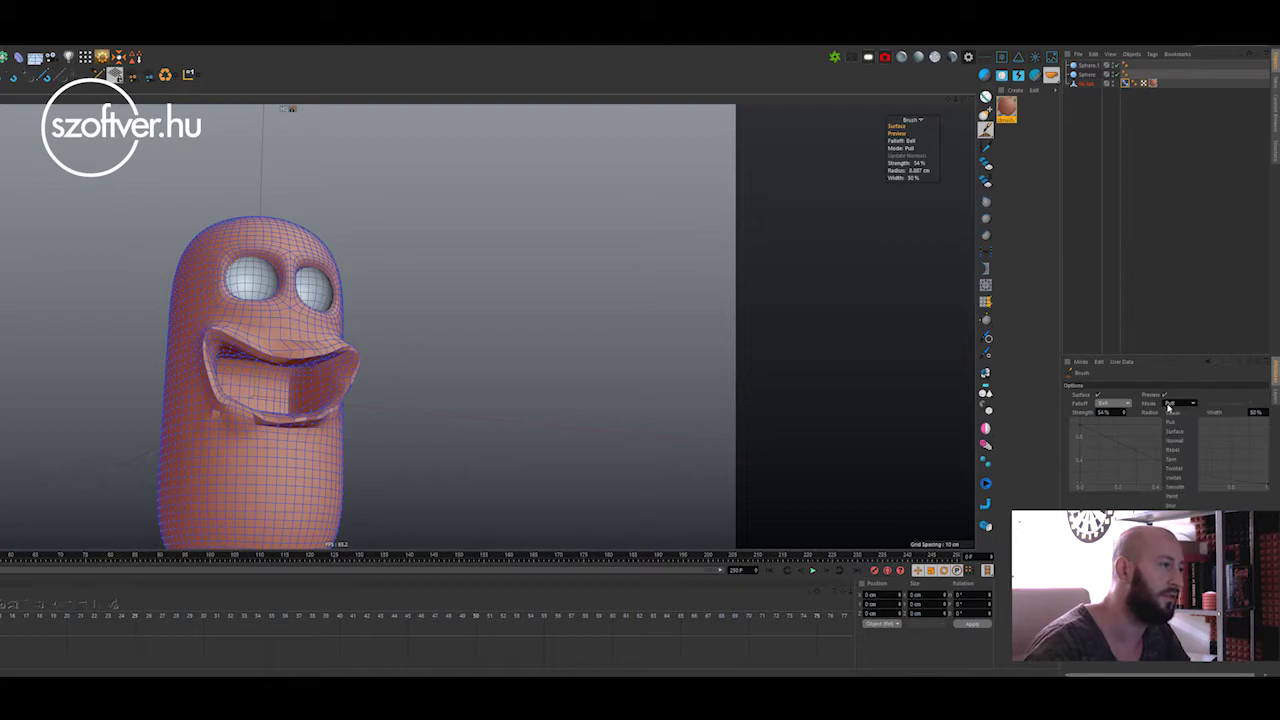
{"action": "left_click", "coordinate": [1174, 489]}
{"action": "mouse_move", "coordinate": [240, 325]}
{"action": "left_mouse_down"}
{"action": "mouse_move", "coordinate": [256, 355]}
{"action": "mouse_move", "coordinate": [256, 415]}
{"action": "mouse_move", "coordinate": [280, 424]}
{"action": "mouse_move", "coordinate": [205, 375]}
{"action": "mouse_move", "coordinate": [257, 330]}
{"action": "mouse_move", "coordinate": [240, 358]}
{"action": "left_mouse_up"}
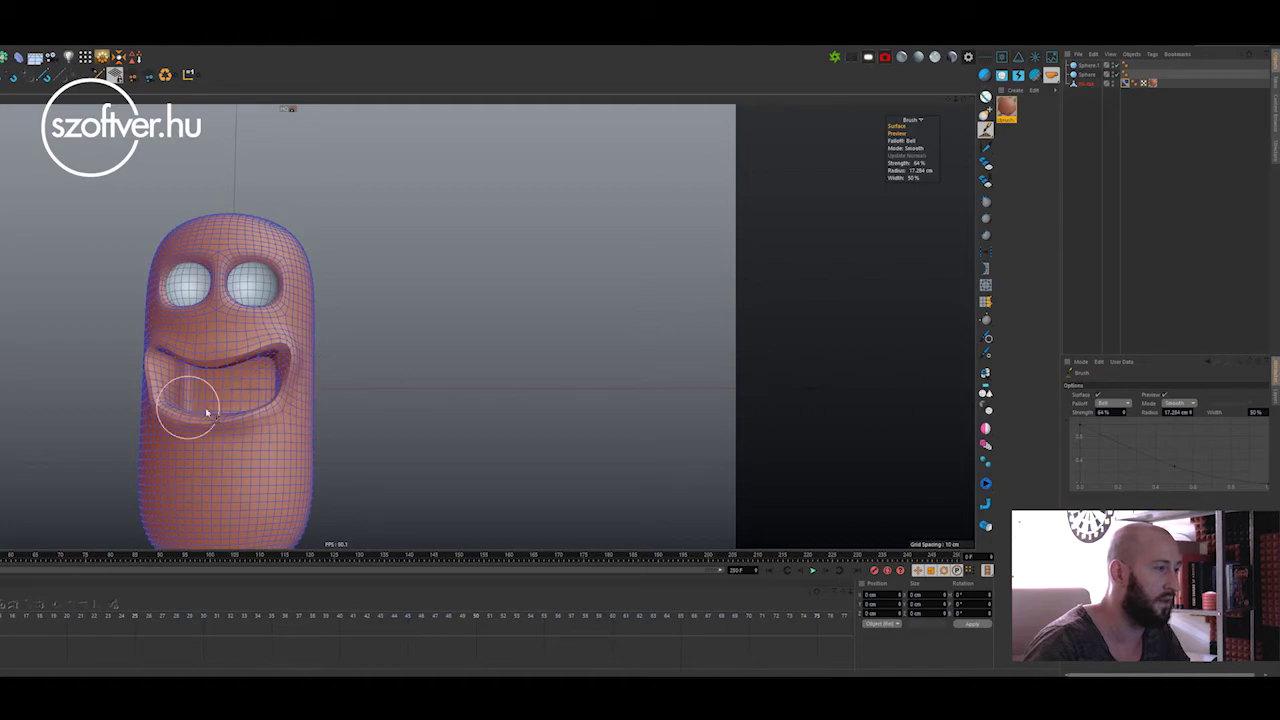
{"action": "left_click_drag", "start_coordinate": [207, 412], "coordinate": [229, 408], "text": "alt"}
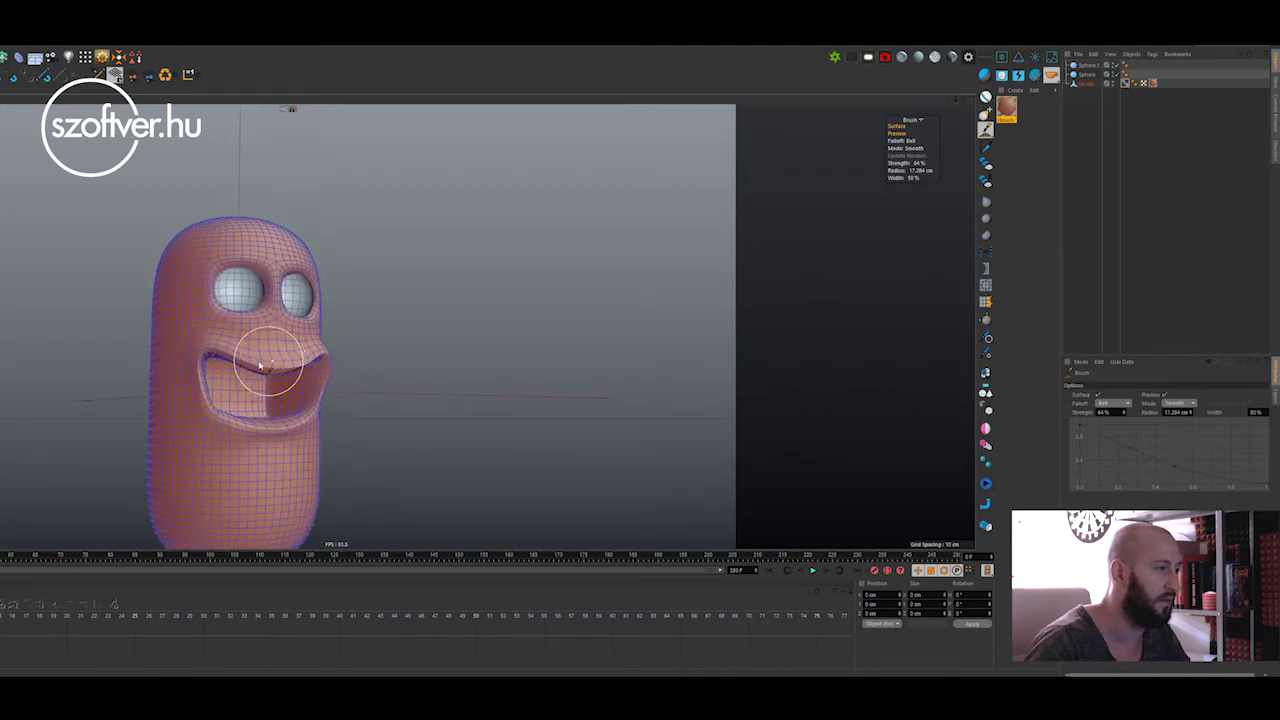
{"action": "left_click_drag", "start_coordinate": [314, 349], "coordinate": [322, 355], "text": "alt"}
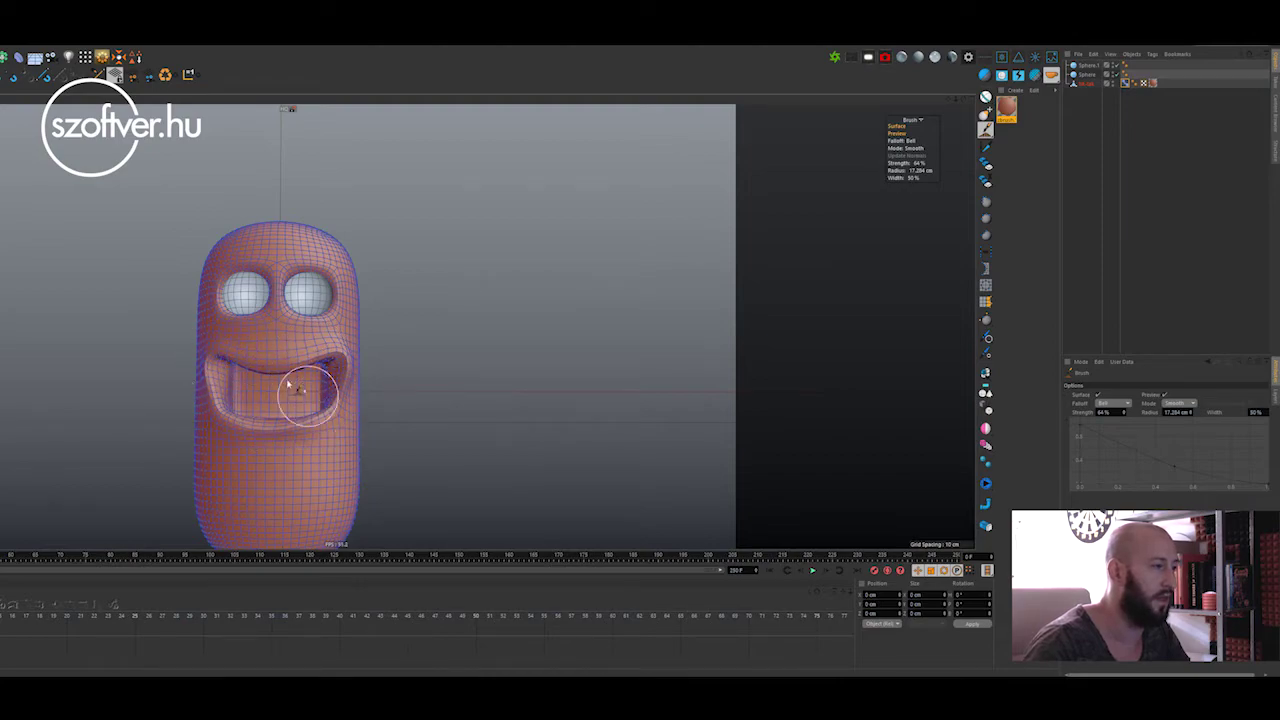
{"action": "mouse_move", "coordinate": [287, 385]}
{"action": "left_mouse_down", "text": "alt"}
{"action": "mouse_move", "coordinate": [306, 367]}
{"action": "mouse_move", "coordinate": [350, 372]}
{"action": "left_mouse_up", "text": "alt"}
{"action": "scroll", "coordinate": [302, 370], "scroll_direction": "up", "scroll_amount": 3}
{"action": "scroll", "coordinate": [300, 370], "scroll_direction": "up", "scroll_amount": 2}
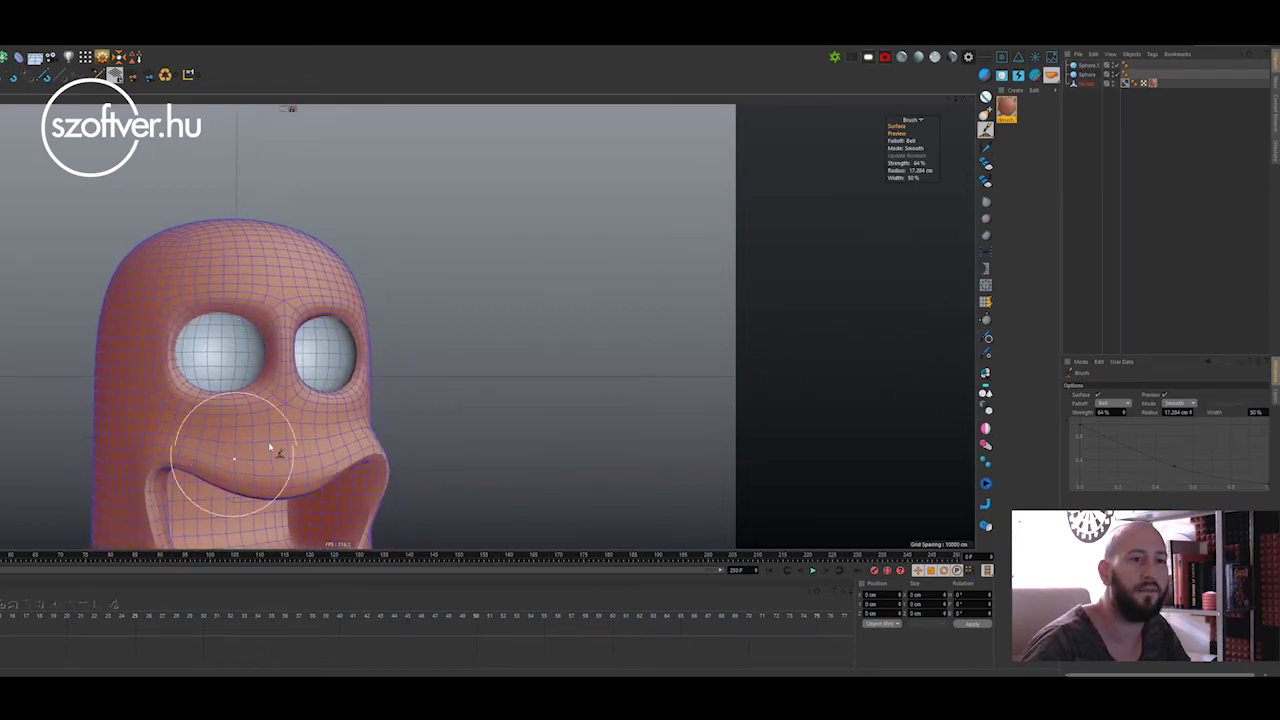
{"action": "left_click_drag", "start_coordinate": [270, 447], "coordinate": [400, 371], "text": "alt"}
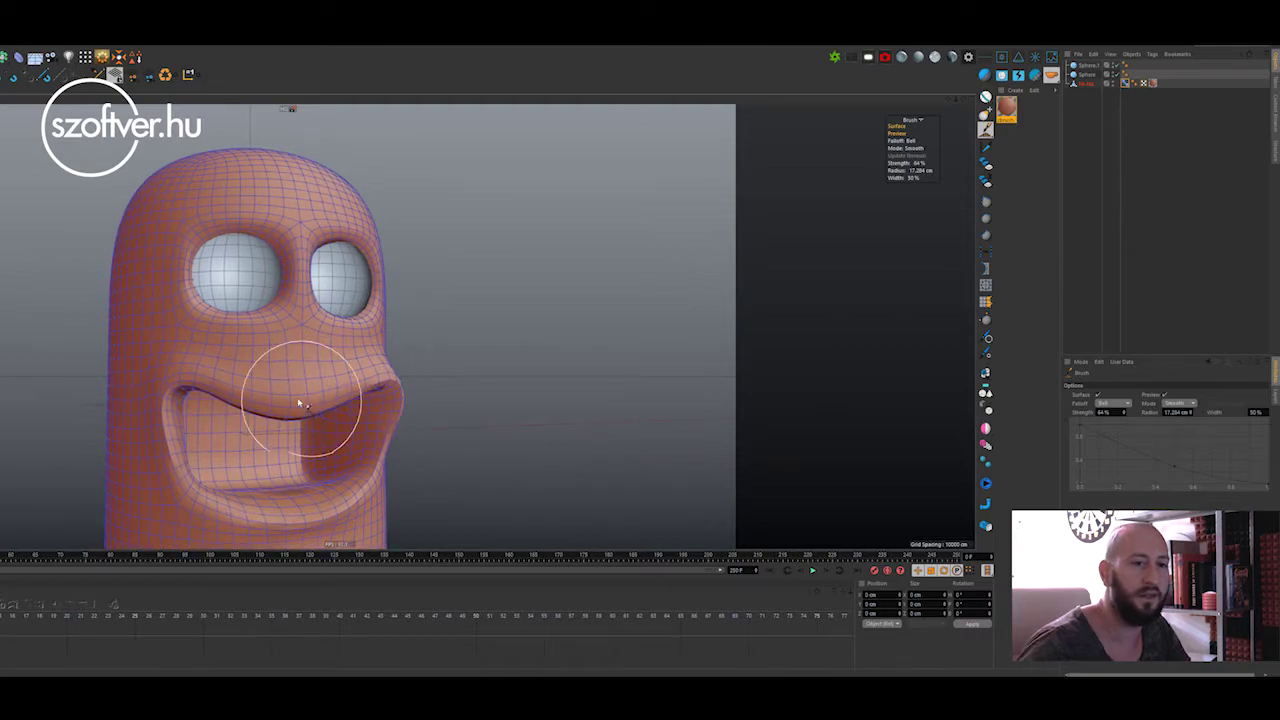
{"action": "left_click_drag", "start_coordinate": [297, 397], "coordinate": [576, 324], "text": "alt"}
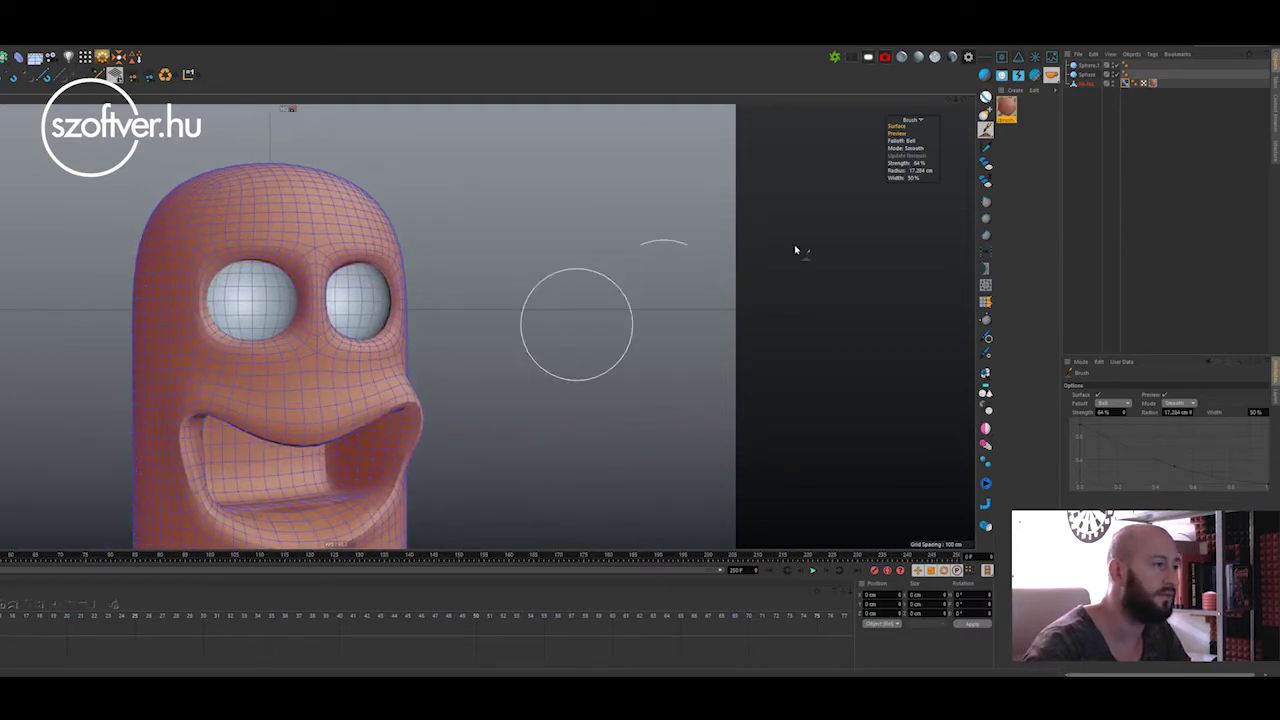
Switch the brush back to Smear, shrink it to a 19.01 cm radius, and zoom out.
{"action": "left_click", "coordinate": [1189, 405]}
{"action": "left_click", "coordinate": [1172, 495]}
{"action": "mouse_move", "coordinate": [500, 371]}
{"action": "left_mouse_down", "text": "alt"}
{"action": "mouse_move", "coordinate": [286, 257]}
{"action": "mouse_move", "coordinate": [277, 270]}
{"action": "left_mouse_up", "text": "alt"}
{"action": "middle_click_drag", "start_coordinate": [327, 284], "coordinate": [292, 268]}
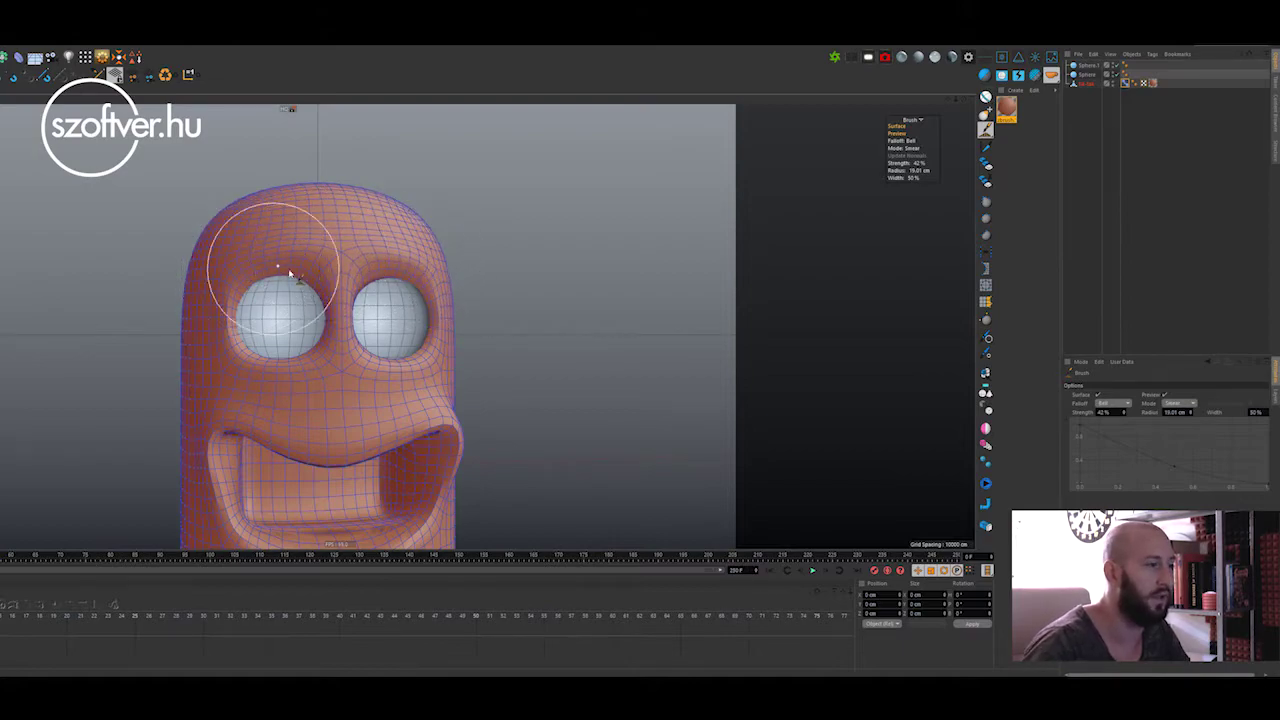
{"action": "scroll", "coordinate": [350, 394], "scroll_direction": "down", "scroll_amount": 2}
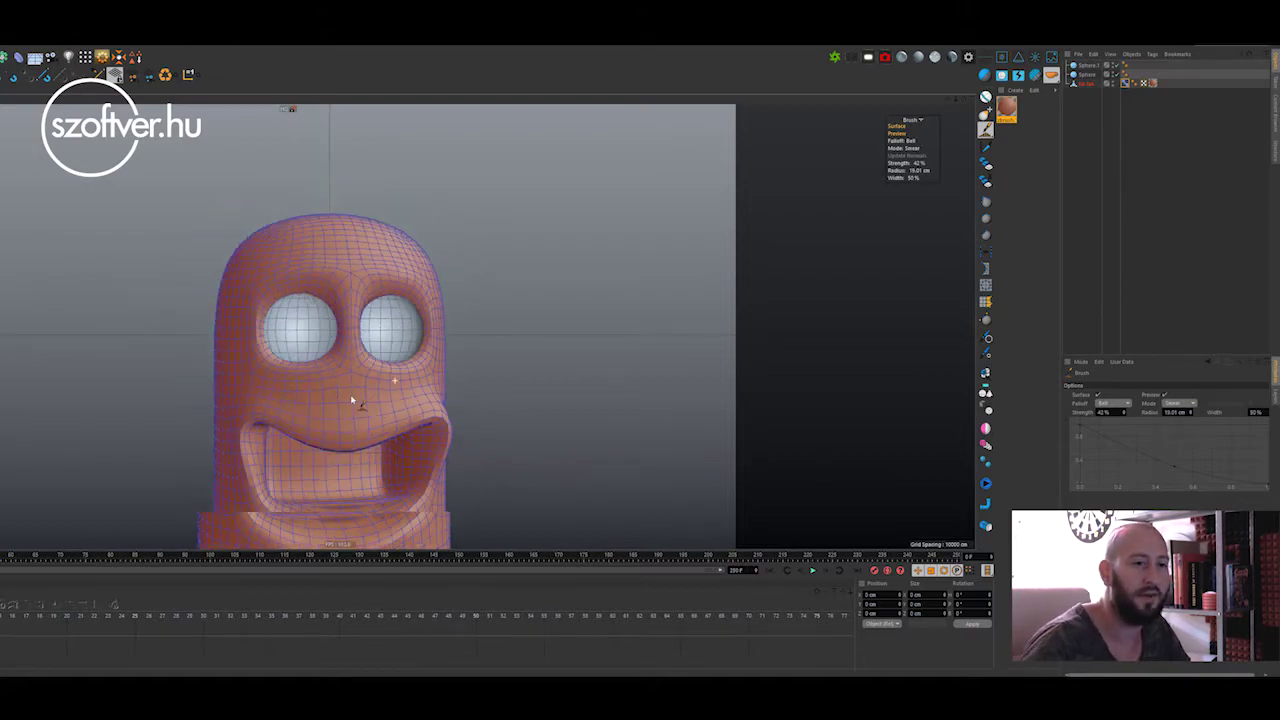
{"action": "scroll", "coordinate": [350, 394], "scroll_direction": "down", "scroll_amount": 1}
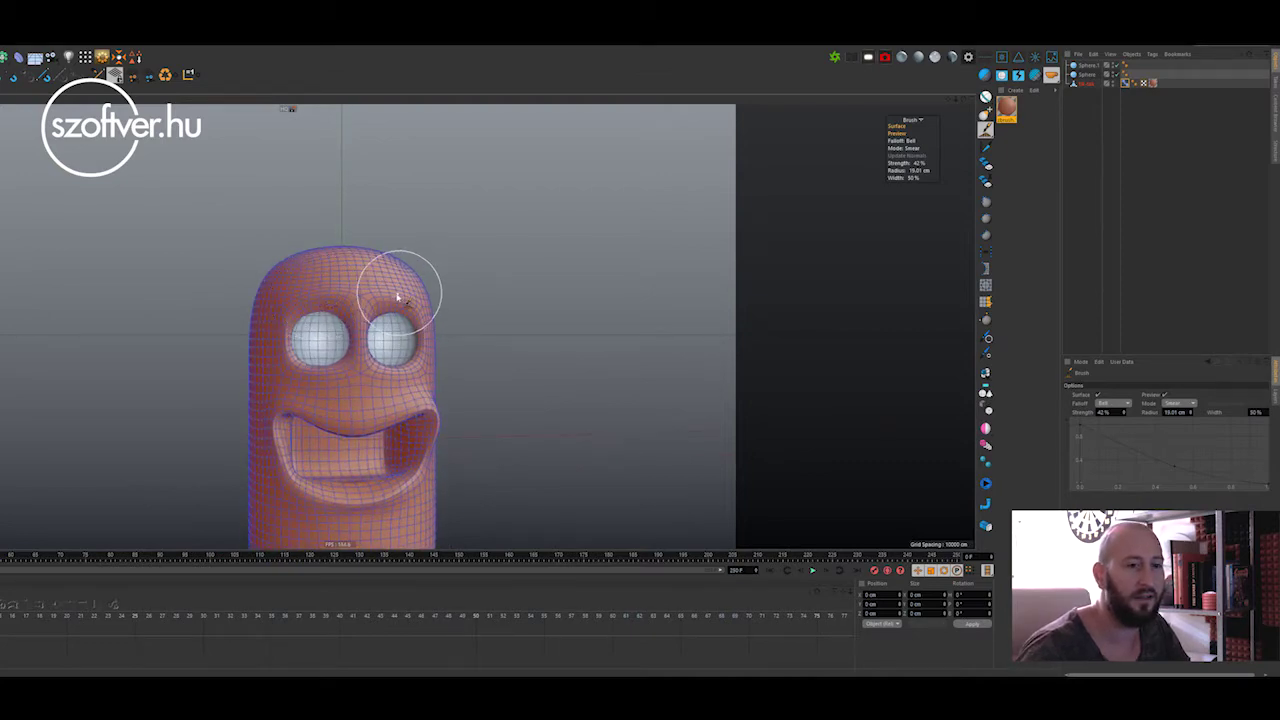
{"action": "scroll", "coordinate": [433, 347], "scroll_direction": "down", "scroll_amount": 1}
{"action": "scroll", "coordinate": [433, 347], "scroll_direction": "down", "scroll_amount": 1}
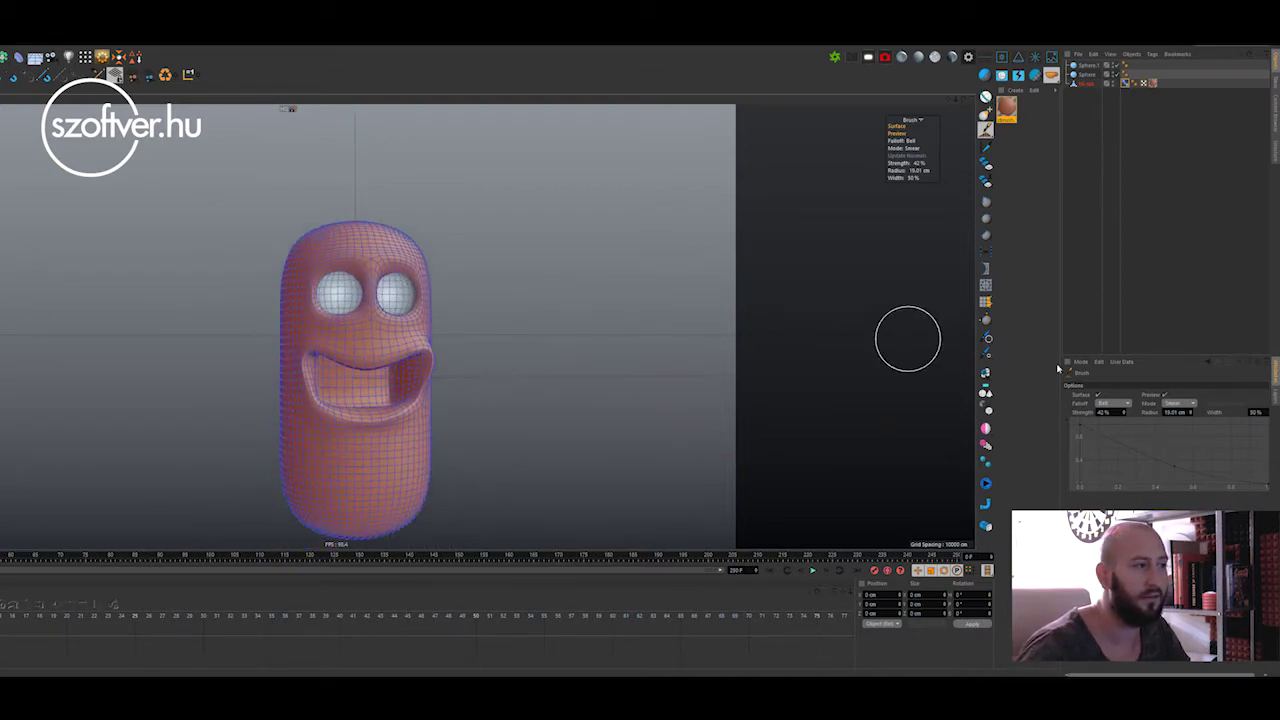
Flip between the neutral and happy poses in the Pose Morph list, then select the third pose.
{"action": "left_click", "coordinate": [1124, 85]}
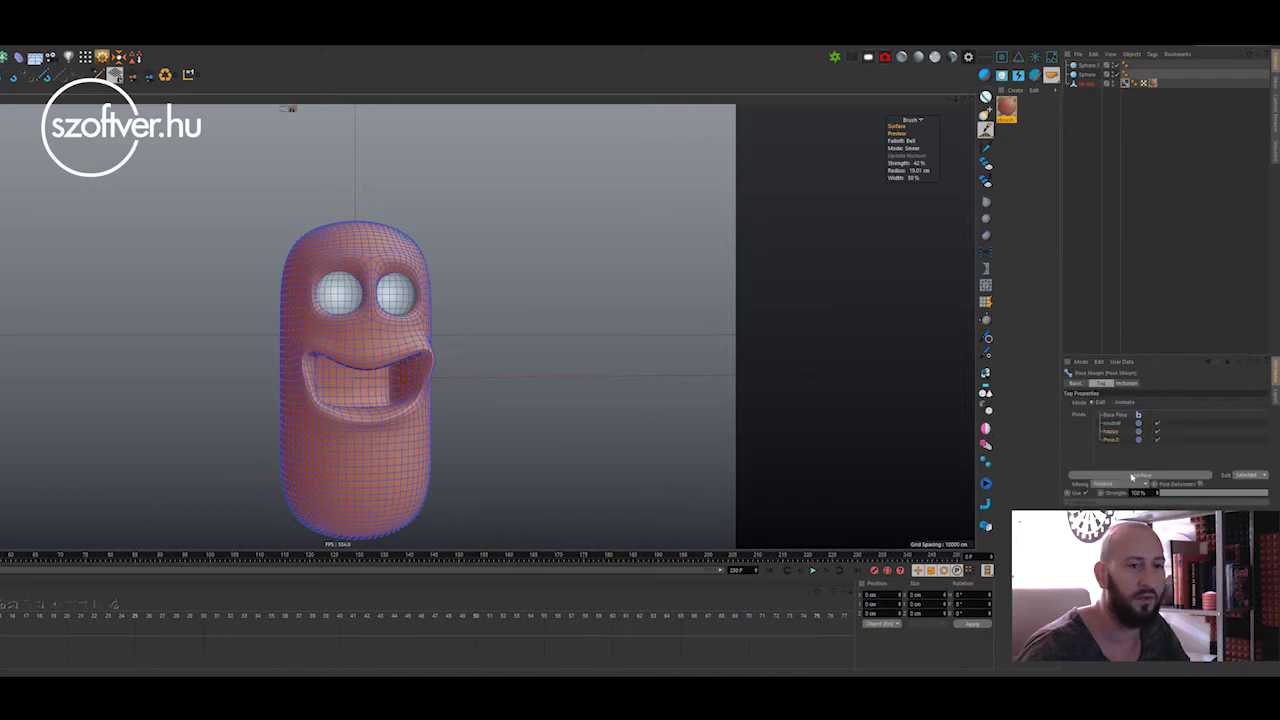
{"action": "left_click_drag", "start_coordinate": [1132, 477], "coordinate": [1103, 453]}
{"action": "left_click", "coordinate": [1116, 433]}
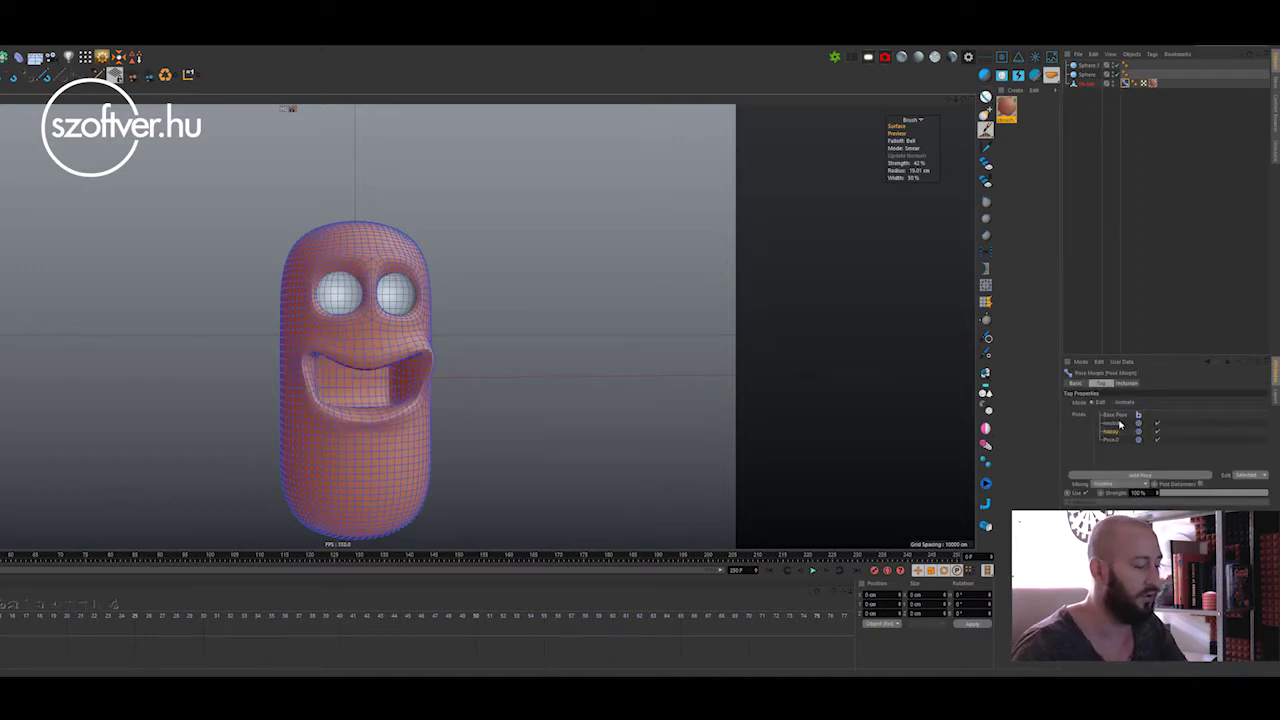
{"action": "left_click", "coordinate": [1112, 423]}
{"action": "left_click", "coordinate": [1113, 432]}
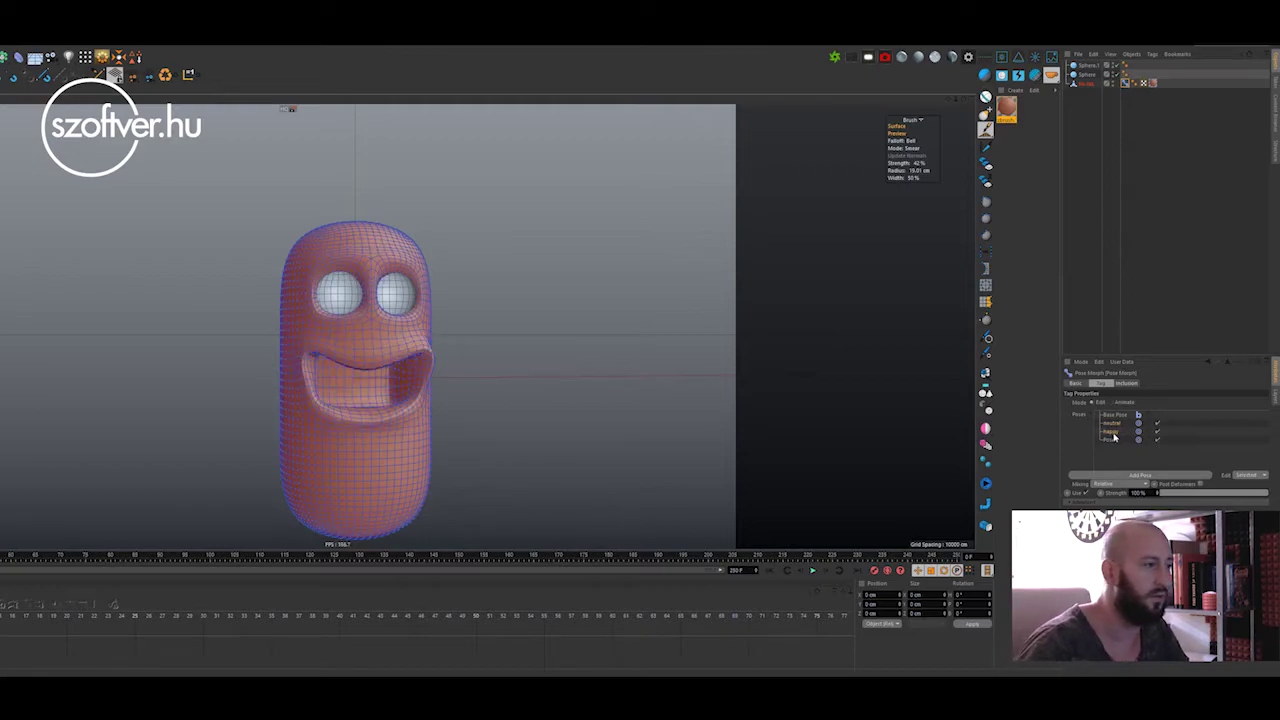
{"action": "left_click", "coordinate": [1112, 440]}
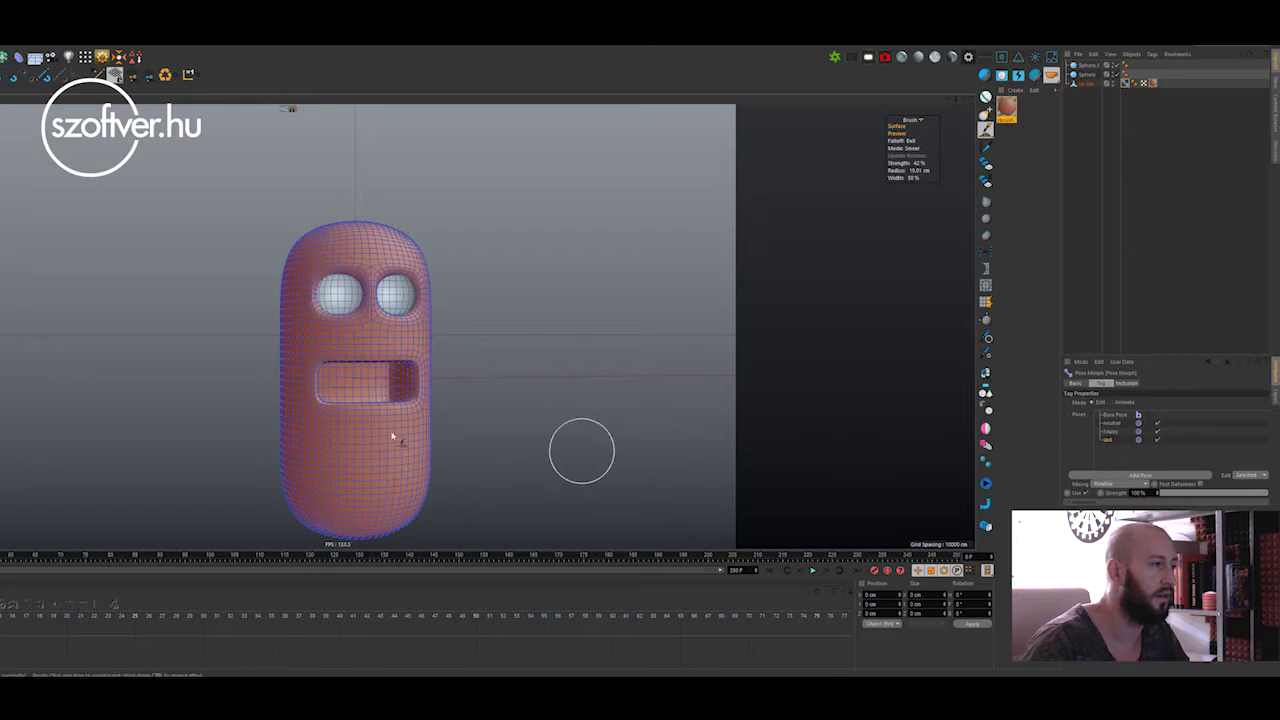
Smear the mouth with the Smear brush, dragging its left corner down into a crooked frown.
{"action": "scroll", "coordinate": [393, 437], "scroll_direction": "up", "scroll_amount": 3}
{"action": "middle_click_drag", "start_coordinate": [457, 380], "coordinate": [463, 374]}
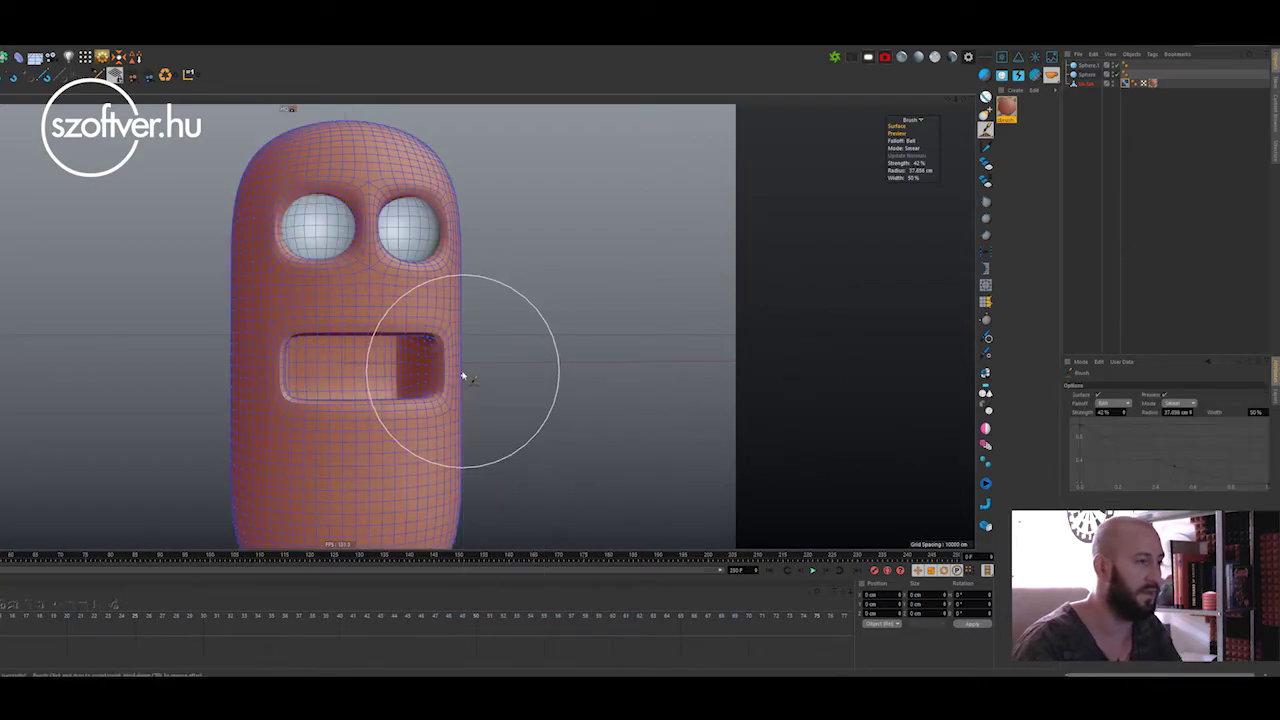
{"action": "left_click", "coordinate": [1182, 403]}
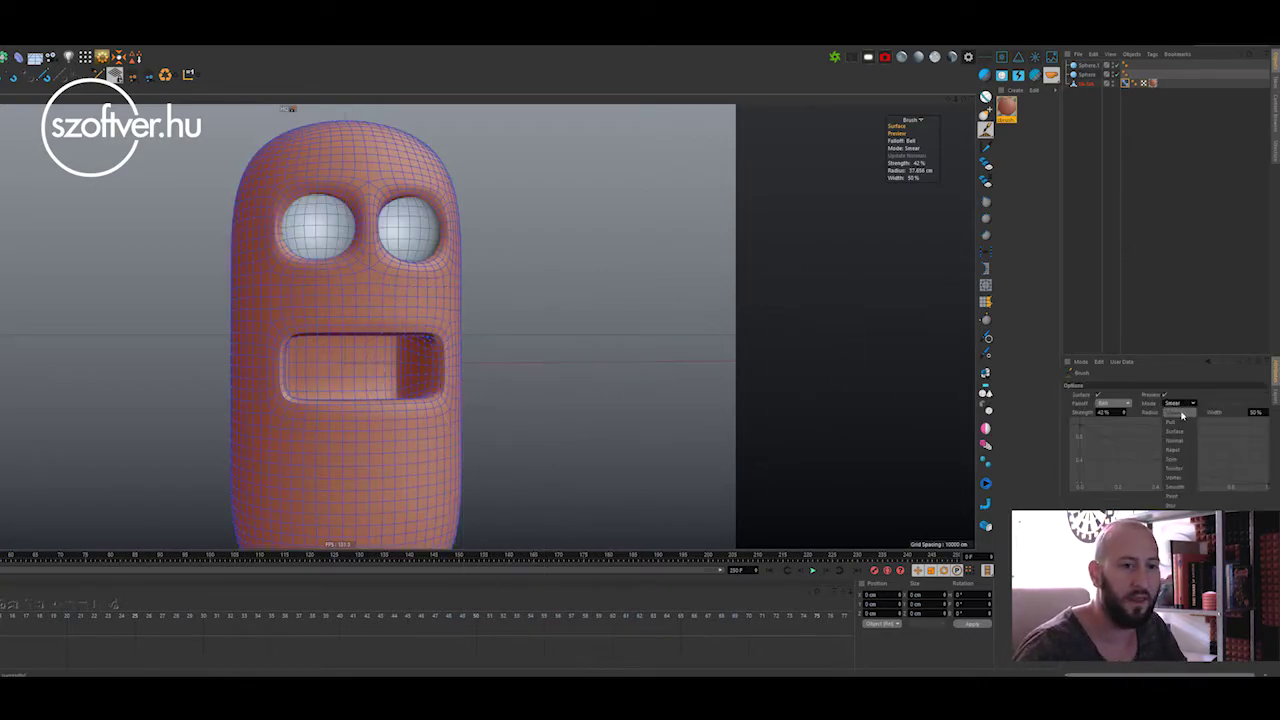
{"action": "left_click", "coordinate": [1180, 413]}
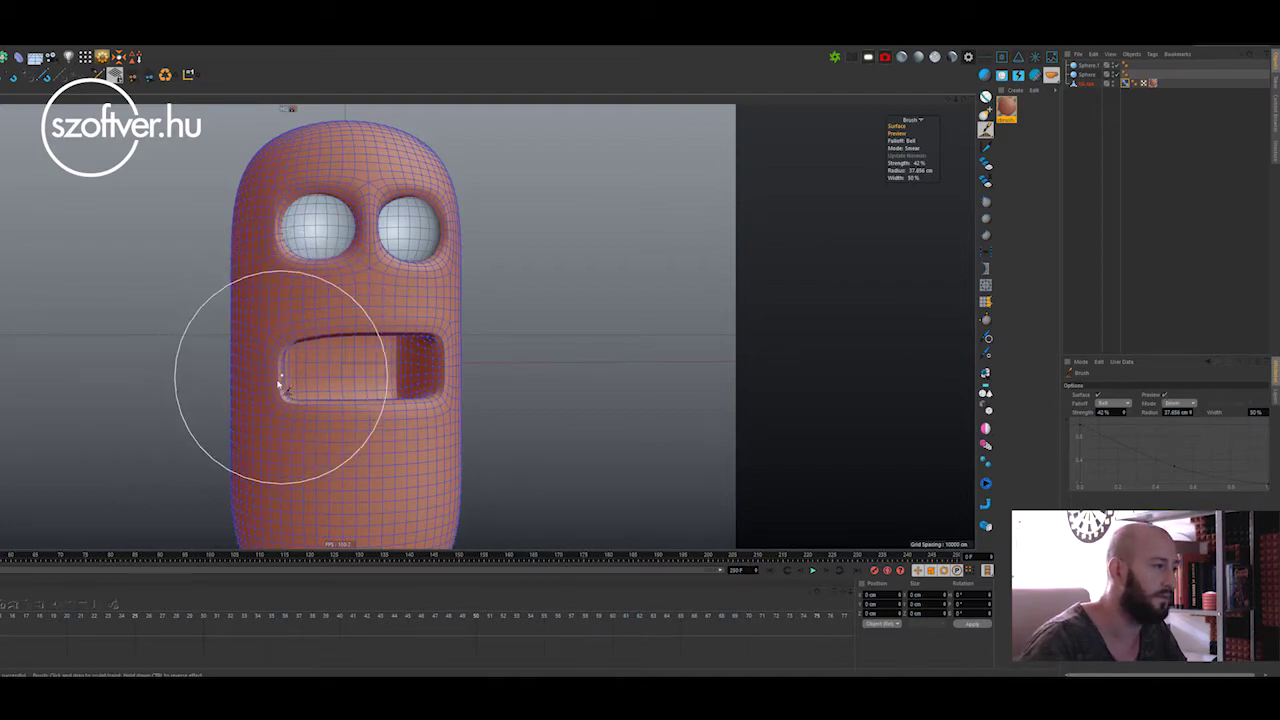
{"action": "left_click_drag", "start_coordinate": [279, 383], "coordinate": [355, 408]}
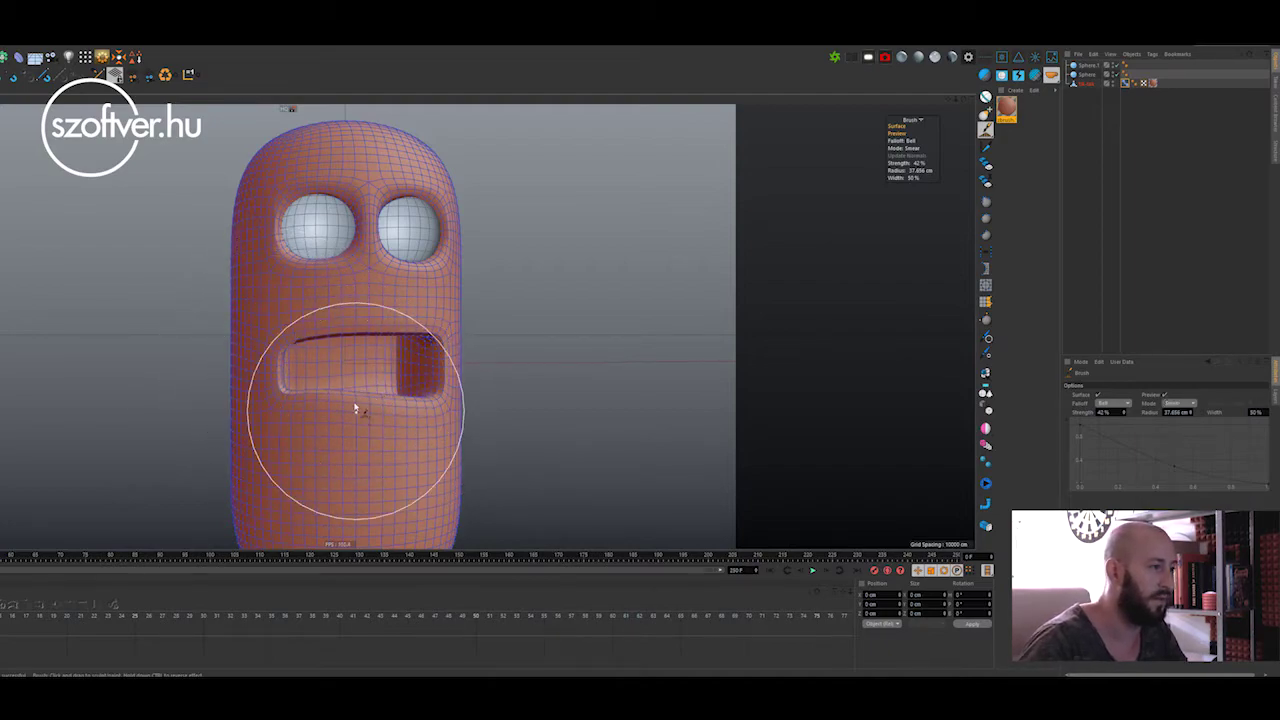
{"action": "left_click_drag", "start_coordinate": [271, 337], "coordinate": [285, 408]}
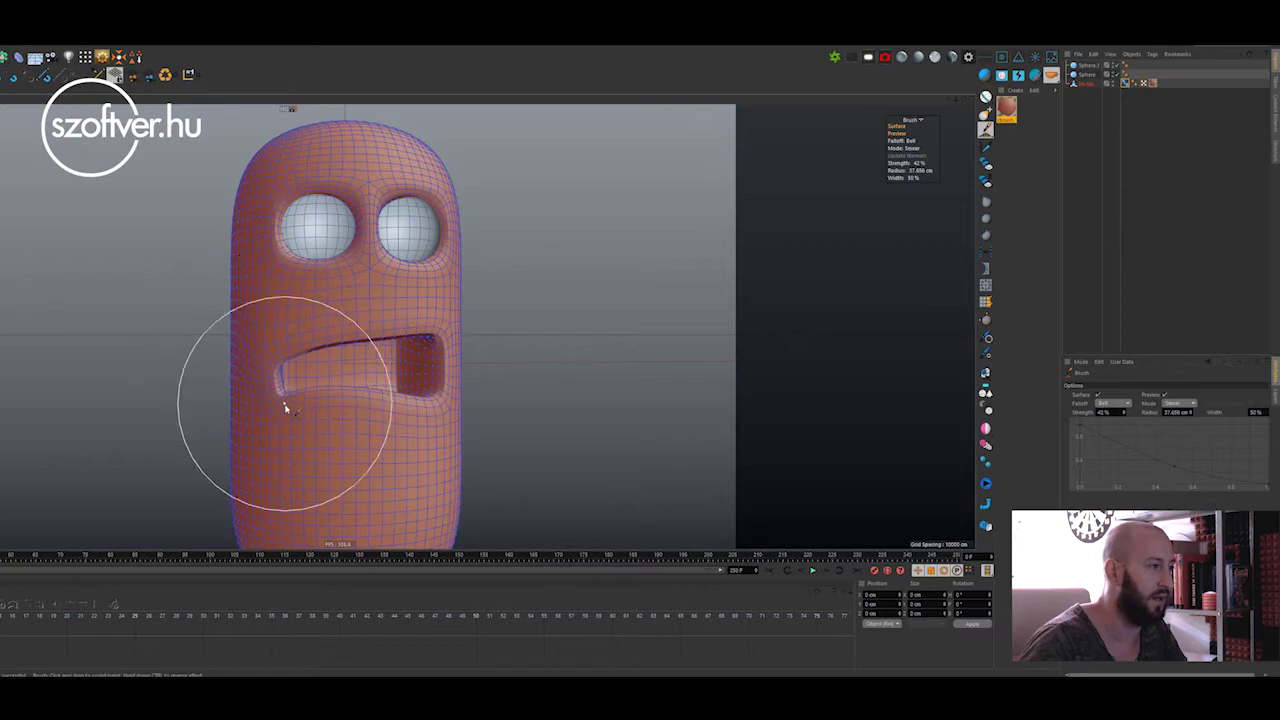
{"action": "mouse_move", "coordinate": [423, 402]}
{"action": "left_mouse_down", "text": "alt"}
{"action": "mouse_move", "coordinate": [441, 333]}
{"action": "mouse_move", "coordinate": [429, 394]}
{"action": "left_mouse_up", "text": "alt"}
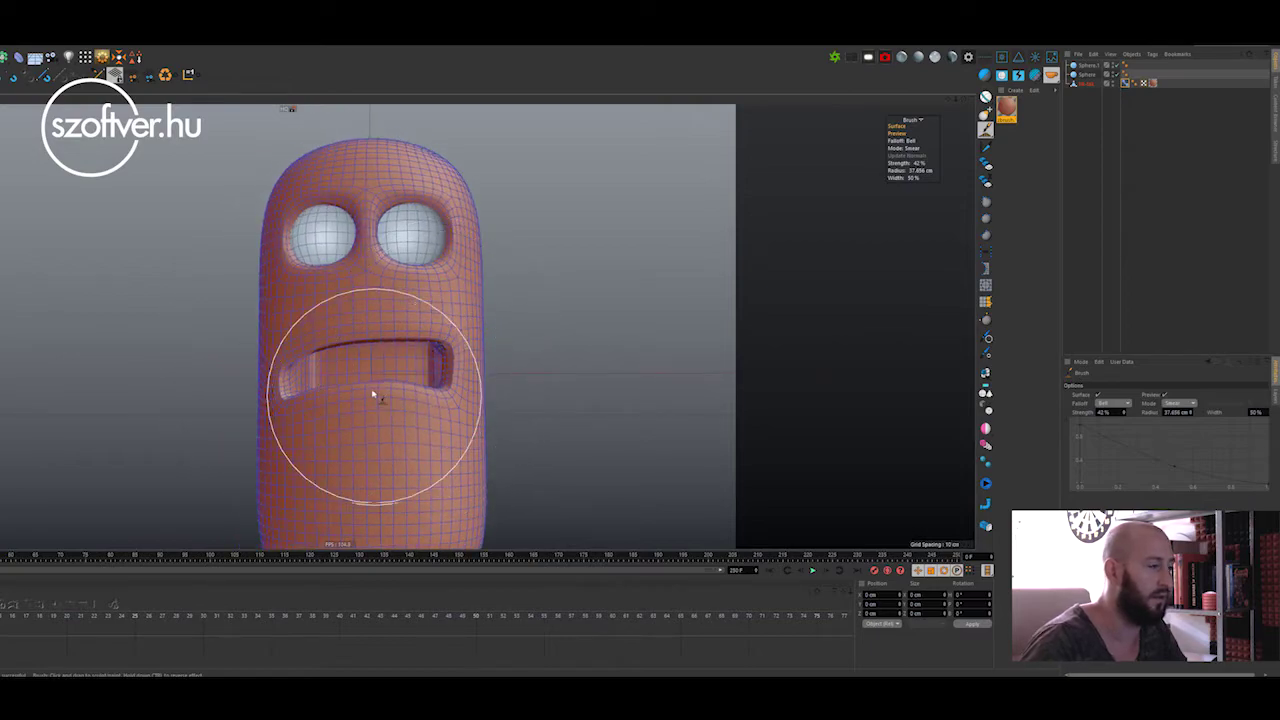
{"action": "mouse_move", "coordinate": [320, 371]}
{"action": "left_mouse_down", "text": "alt"}
{"action": "mouse_move", "coordinate": [328, 414]}
{"action": "mouse_move", "coordinate": [352, 404]}
{"action": "mouse_move", "coordinate": [323, 345]}
{"action": "mouse_move", "coordinate": [310, 366]}
{"action": "mouse_move", "coordinate": [323, 390]}
{"action": "mouse_move", "coordinate": [285, 370]}
{"action": "mouse_move", "coordinate": [266, 406]}
{"action": "mouse_move", "coordinate": [323, 346]}
{"action": "mouse_move", "coordinate": [343, 394]}
{"action": "mouse_move", "coordinate": [369, 388]}
{"action": "left_mouse_up", "text": "alt"}
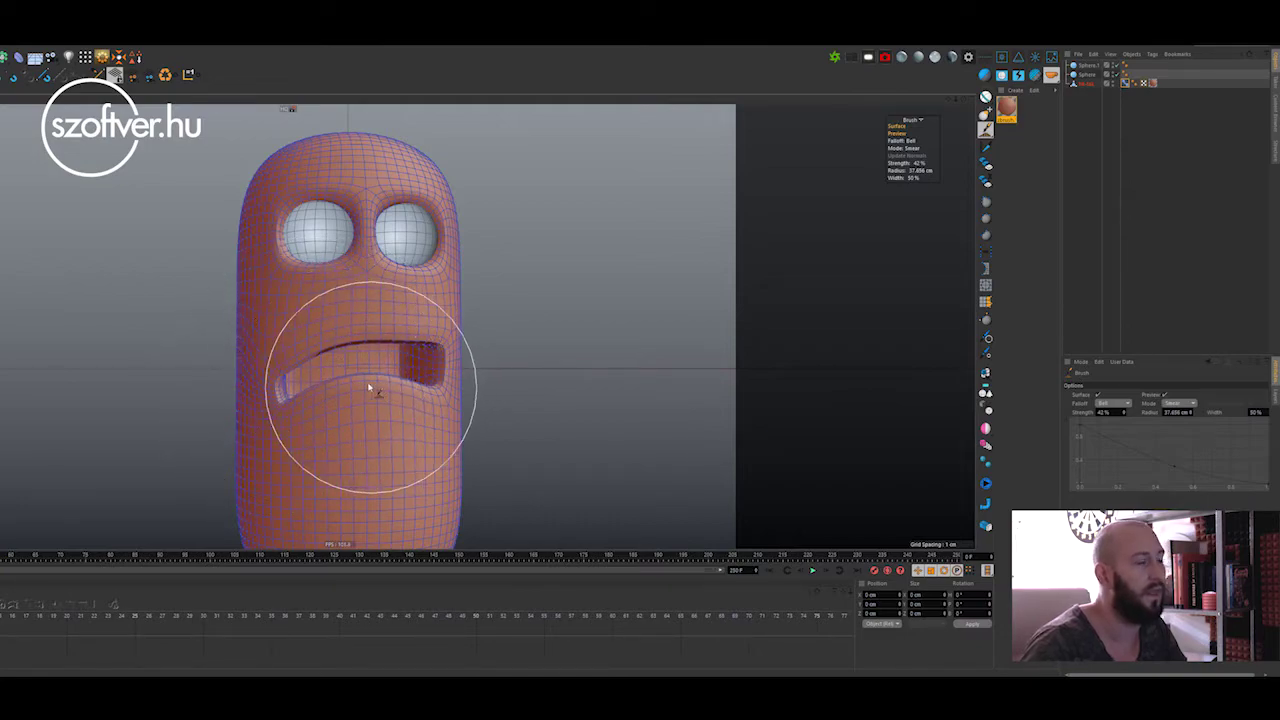
{"action": "right_click_drag", "start_coordinate": [363, 395], "coordinate": [419, 393], "text": "alt"}
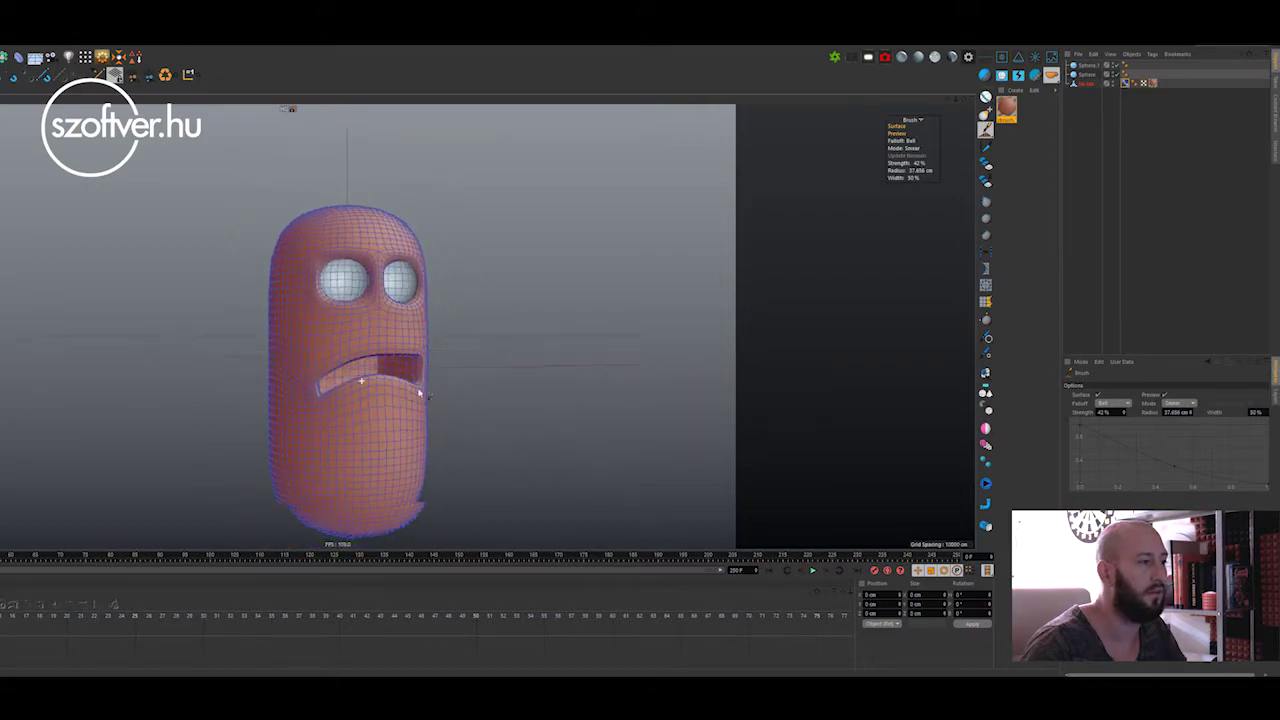
{"action": "mouse_move", "coordinate": [419, 393]}
{"action": "left_mouse_down", "text": "alt"}
{"action": "mouse_move", "coordinate": [297, 380]}
{"action": "mouse_move", "coordinate": [478, 400]}
{"action": "mouse_move", "coordinate": [343, 371]}
{"action": "left_mouse_up", "text": "alt"}
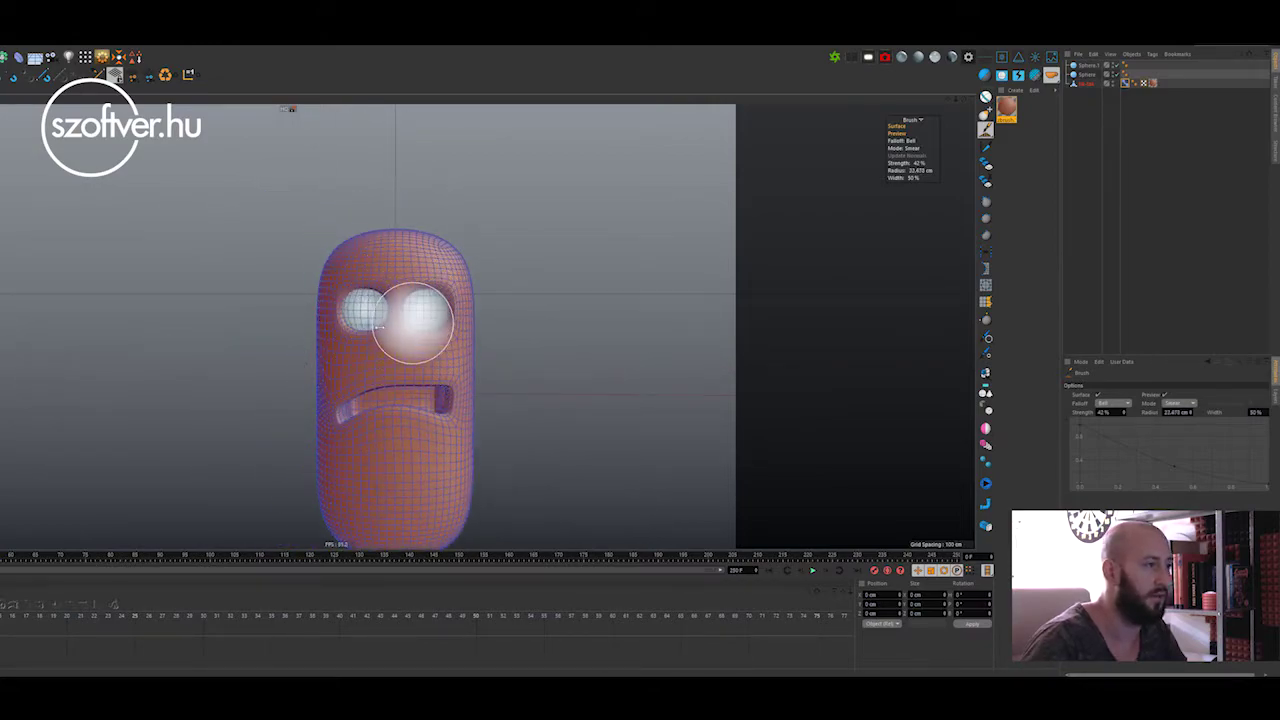
{"action": "scroll", "coordinate": [378, 325], "scroll_direction": "up", "scroll_amount": 2}
{"action": "scroll", "coordinate": [380, 310], "scroll_direction": "up", "scroll_amount": 2}
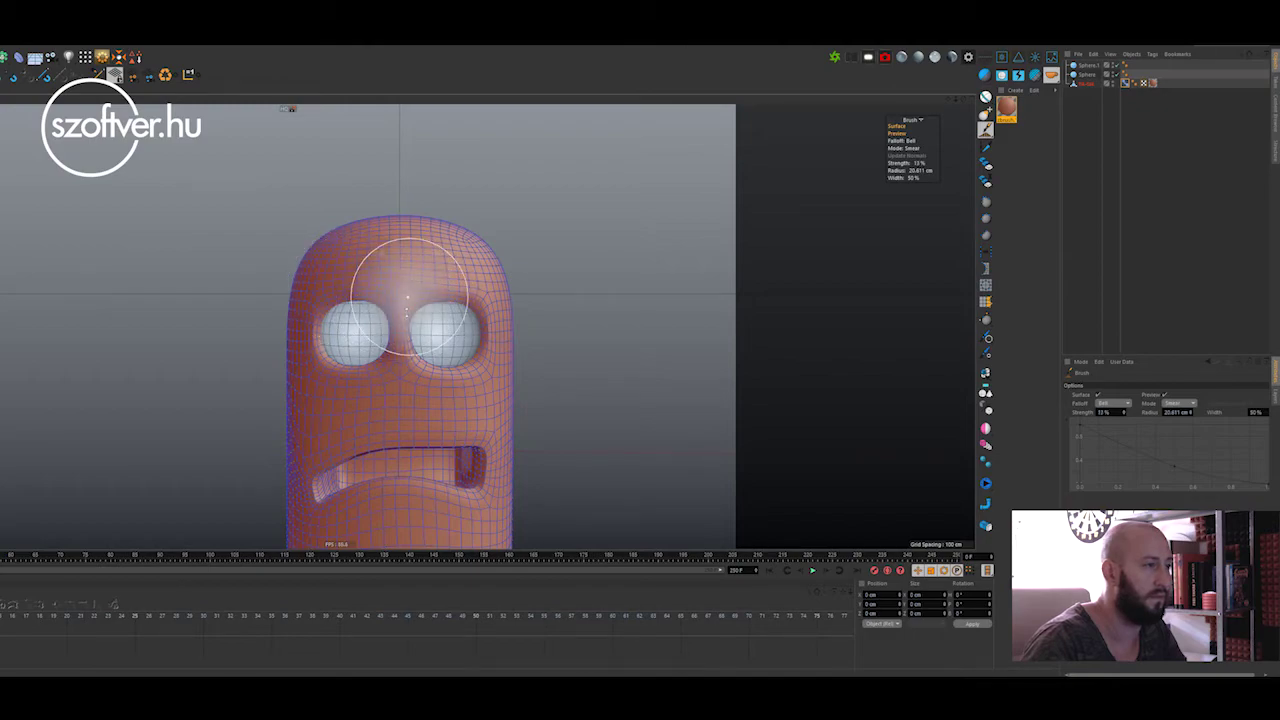
Use a smaller, weaker Pull brush to raise a pinched brow crease above the eyes.
{"action": "mouse_move", "coordinate": [408, 297]}
{"action": "middle_mouse_down"}
{"action": "mouse_move", "coordinate": [419, 298]}
{"action": "mouse_move", "coordinate": [389, 300]}
{"action": "middle_mouse_up"}
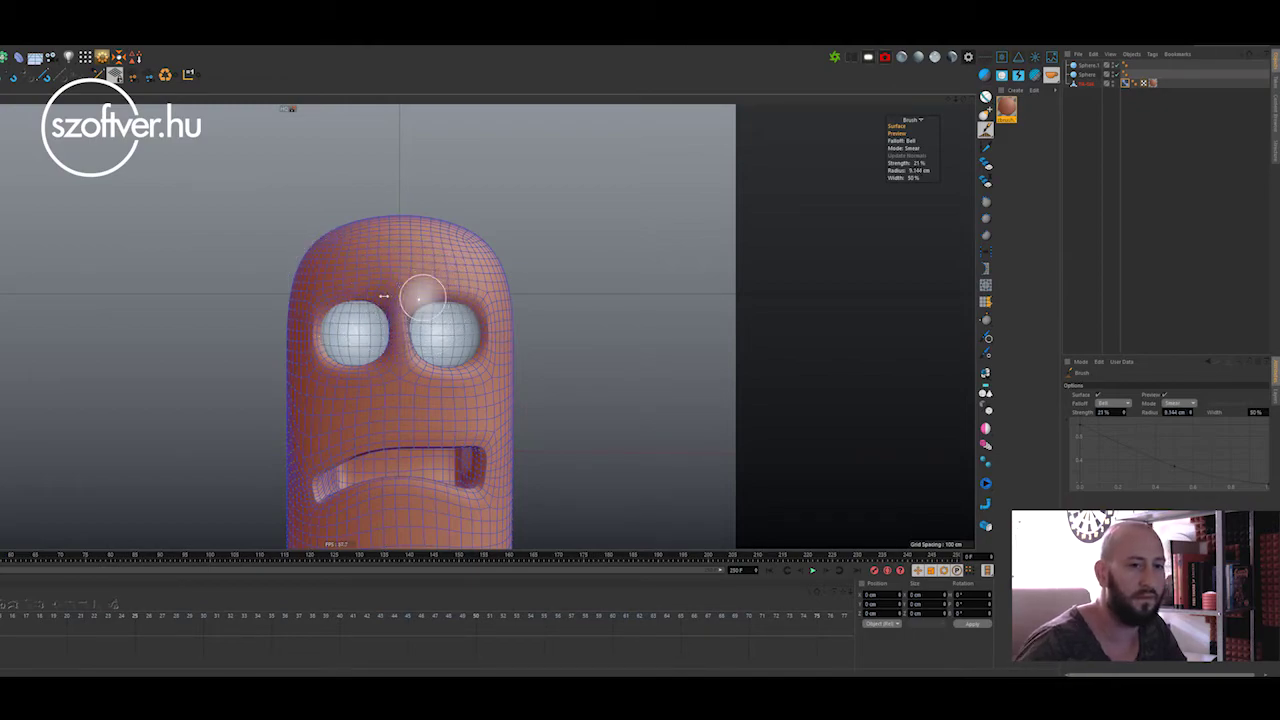
{"action": "left_click", "coordinate": [1182, 404]}
{"action": "left_click", "coordinate": [1176, 421]}
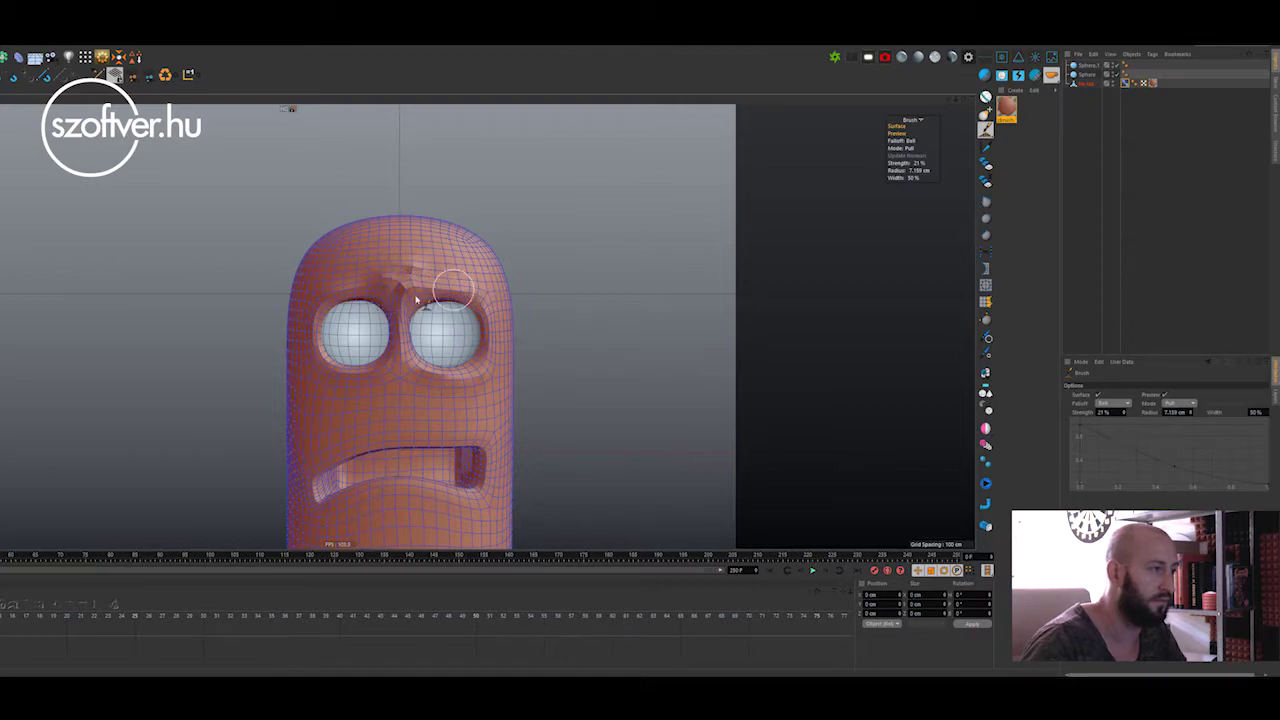
{"action": "mouse_move", "coordinate": [392, 300]}
{"action": "left_mouse_down", "text": "alt"}
{"action": "mouse_move", "coordinate": [457, 314]}
{"action": "mouse_move", "coordinate": [365, 281]}
{"action": "left_mouse_up", "text": "alt"}
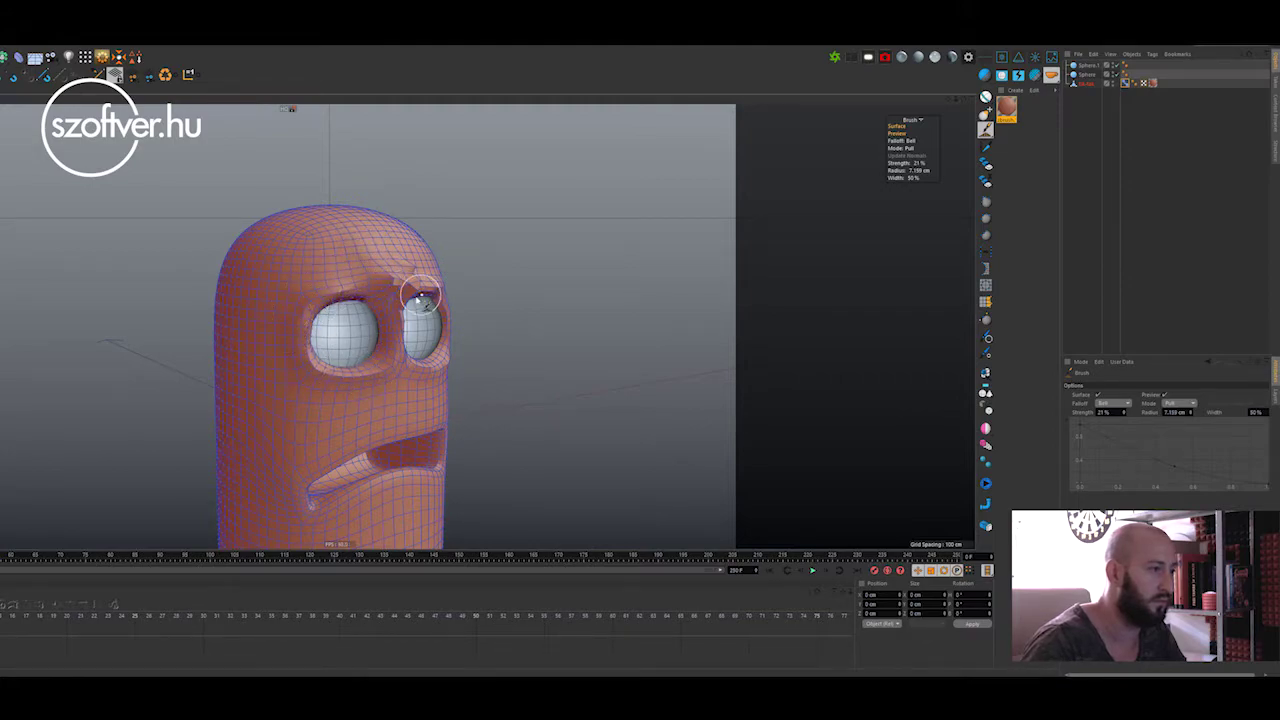
{"action": "left_click_drag", "start_coordinate": [420, 300], "coordinate": [306, 303], "text": "alt"}
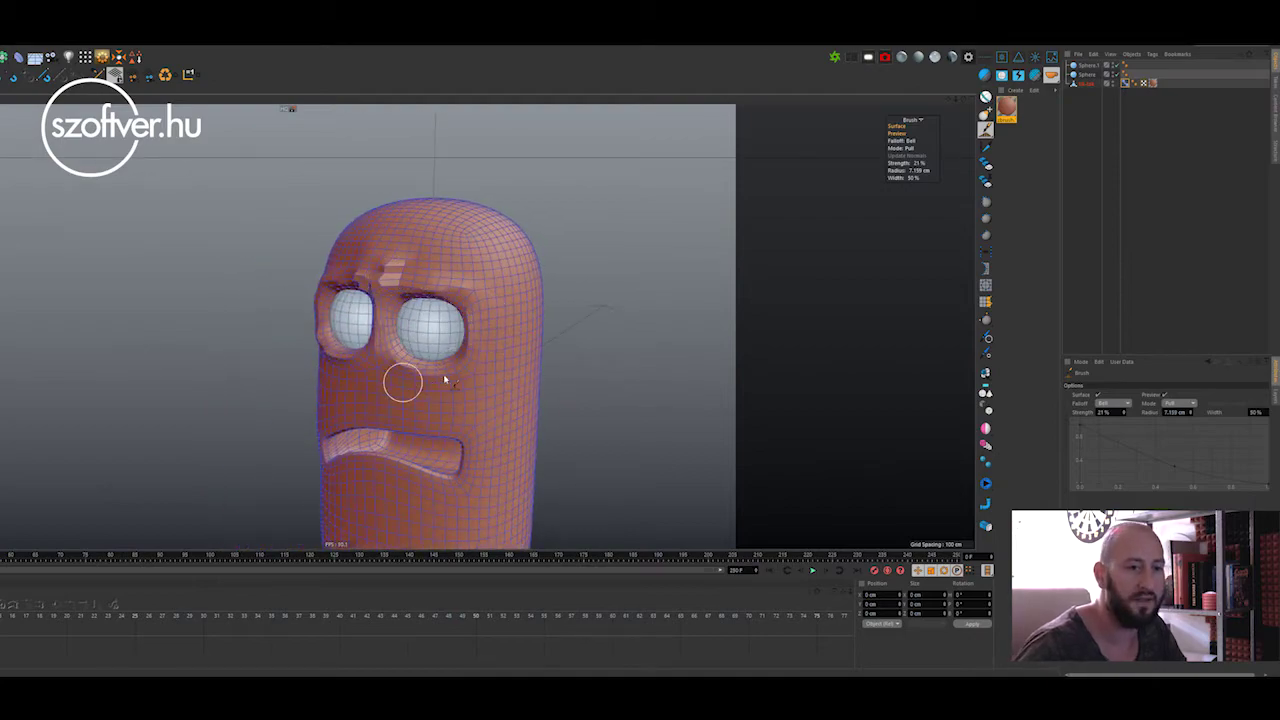
{"action": "left_click_drag", "start_coordinate": [394, 391], "coordinate": [360, 405], "text": "alt"}
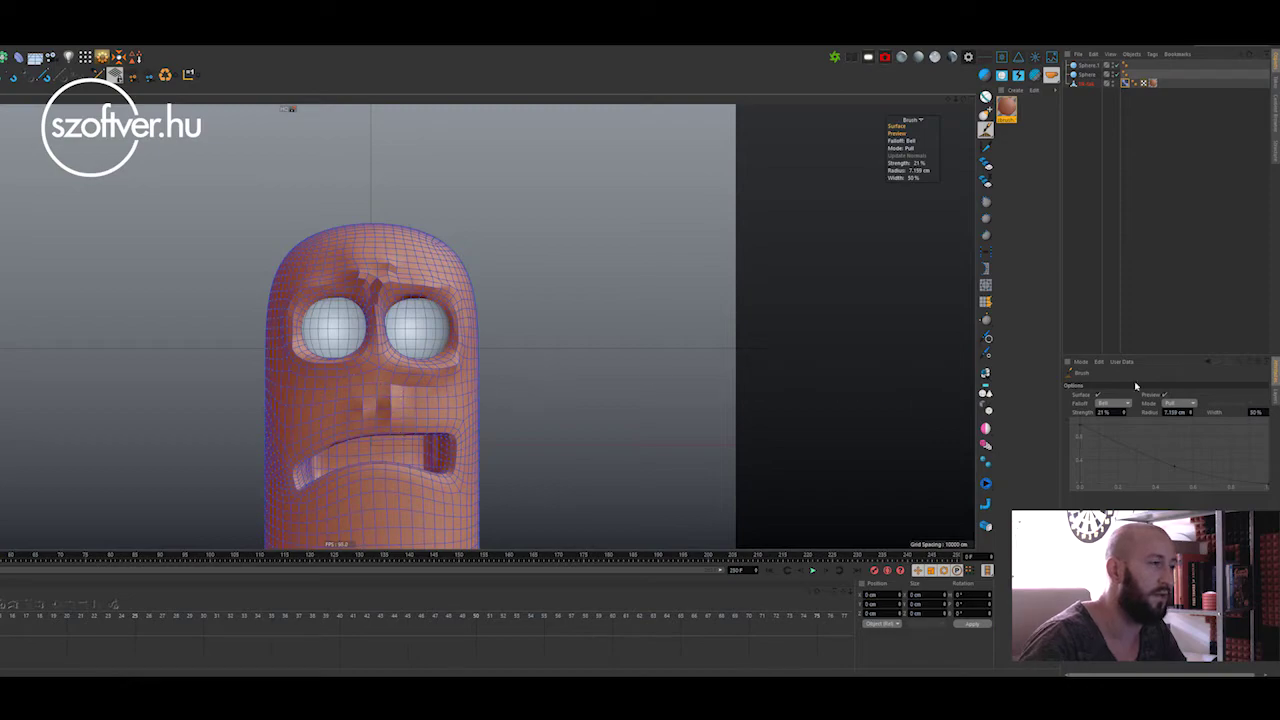
Switch to a large Smooth brush and soften the dent above the right eye, the eye area and nose.
{"action": "left_click", "coordinate": [1180, 402]}
{"action": "left_click", "coordinate": [1174, 487]}
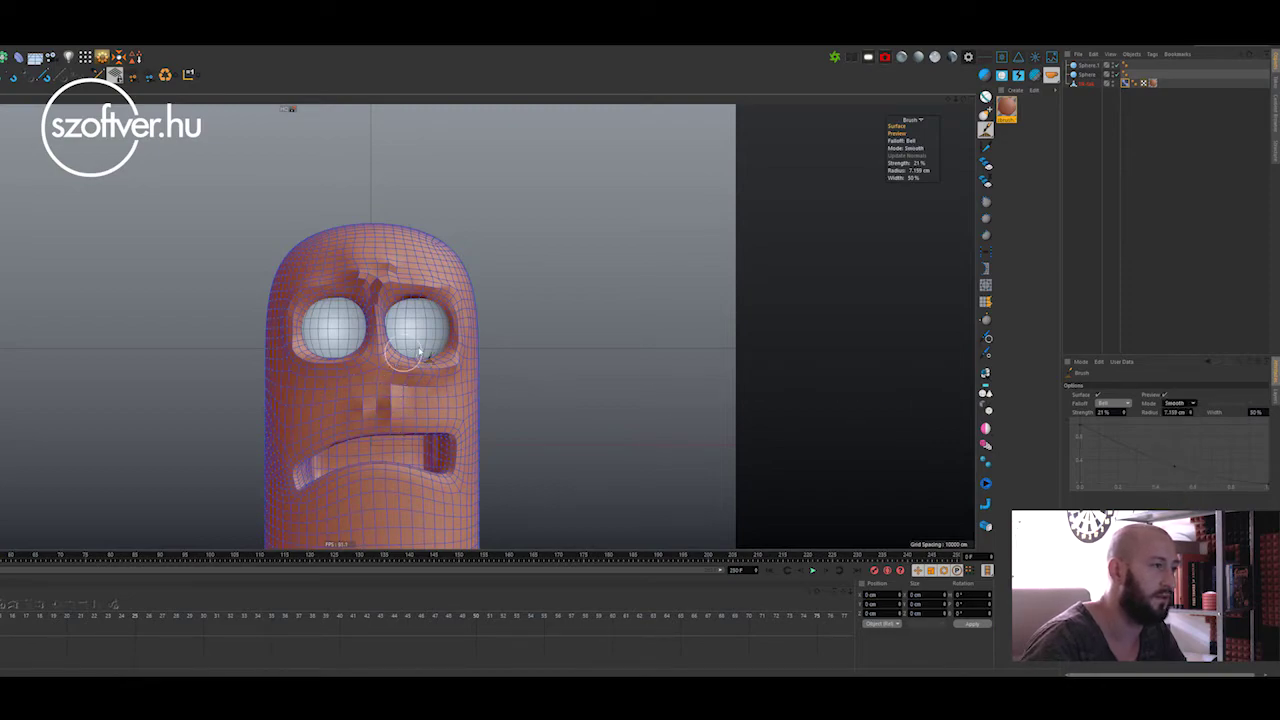
{"action": "middle_click_drag", "start_coordinate": [400, 395], "coordinate": [393, 372]}
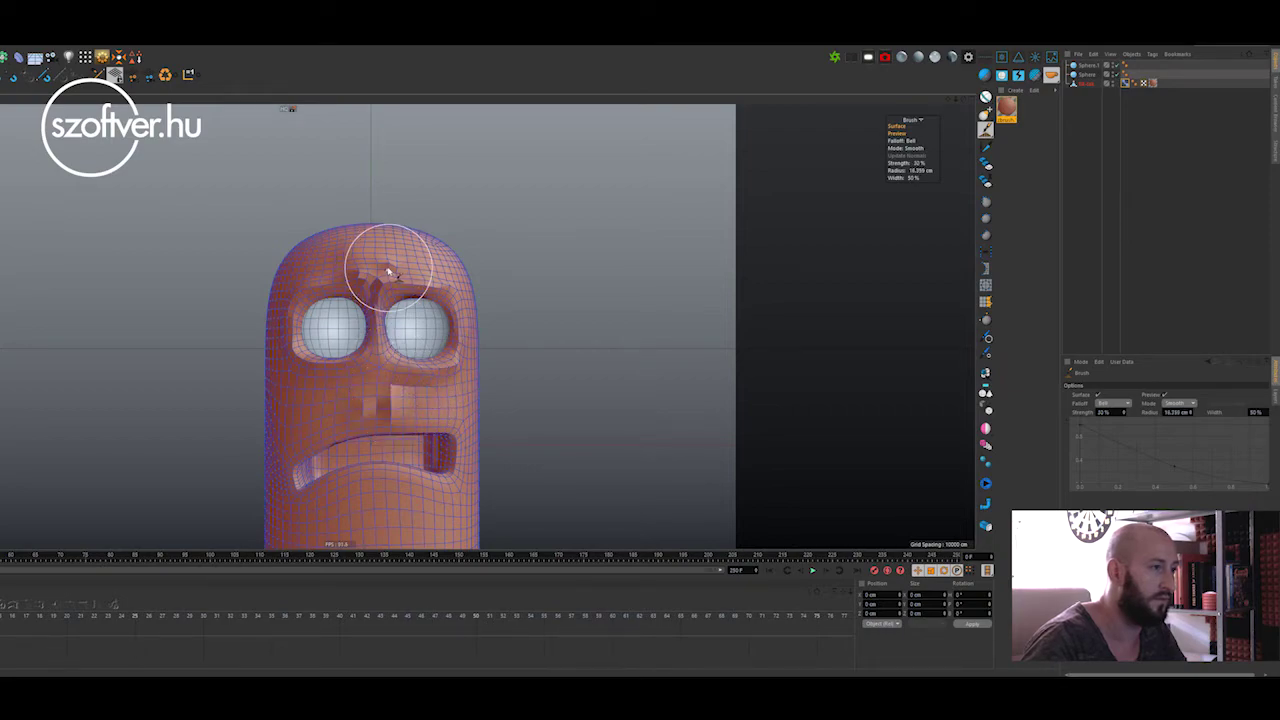
{"action": "mouse_move", "coordinate": [388, 272]}
{"action": "left_mouse_down"}
{"action": "mouse_move", "coordinate": [357, 292]}
{"action": "mouse_move", "coordinate": [366, 264]}
{"action": "mouse_move", "coordinate": [314, 288]}
{"action": "mouse_move", "coordinate": [305, 336]}
{"action": "mouse_move", "coordinate": [331, 360]}
{"action": "mouse_move", "coordinate": [372, 342]}
{"action": "left_mouse_up"}
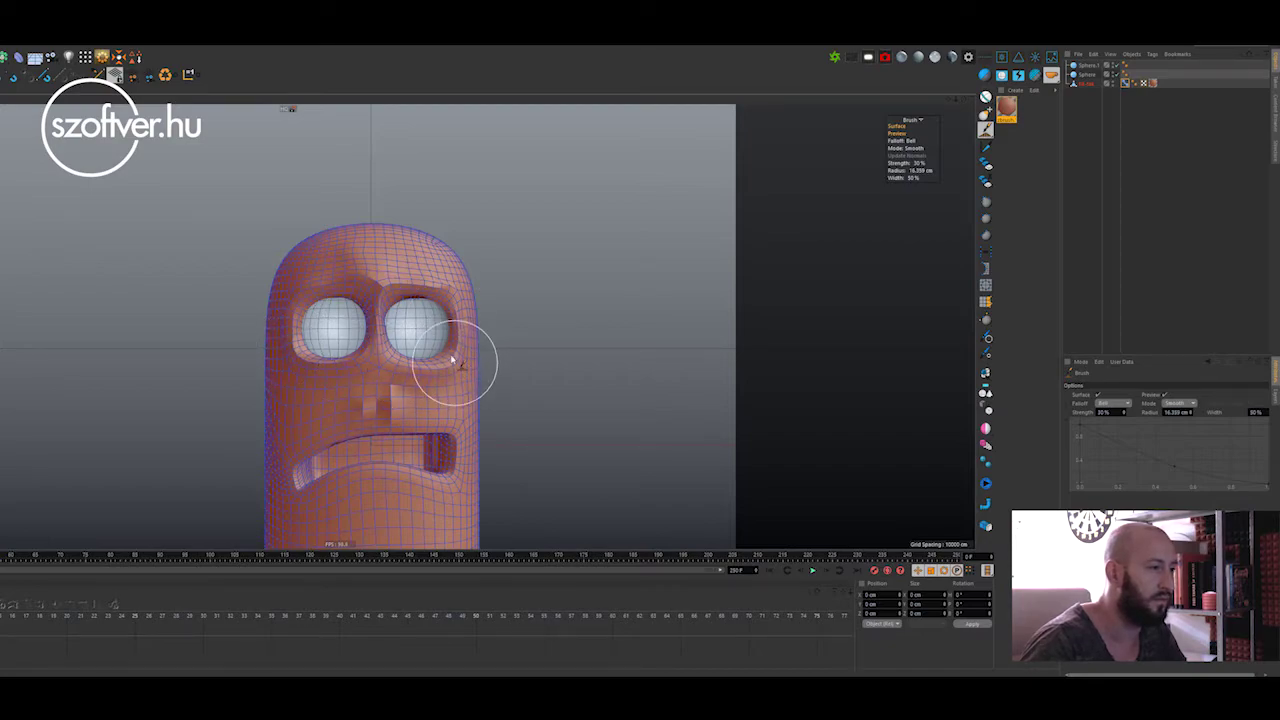
{"action": "mouse_move", "coordinate": [455, 362]}
{"action": "left_mouse_down"}
{"action": "mouse_move", "coordinate": [451, 286]}
{"action": "mouse_move", "coordinate": [366, 306]}
{"action": "mouse_move", "coordinate": [423, 331]}
{"action": "mouse_move", "coordinate": [343, 340]}
{"action": "mouse_move", "coordinate": [402, 362]}
{"action": "left_mouse_up"}
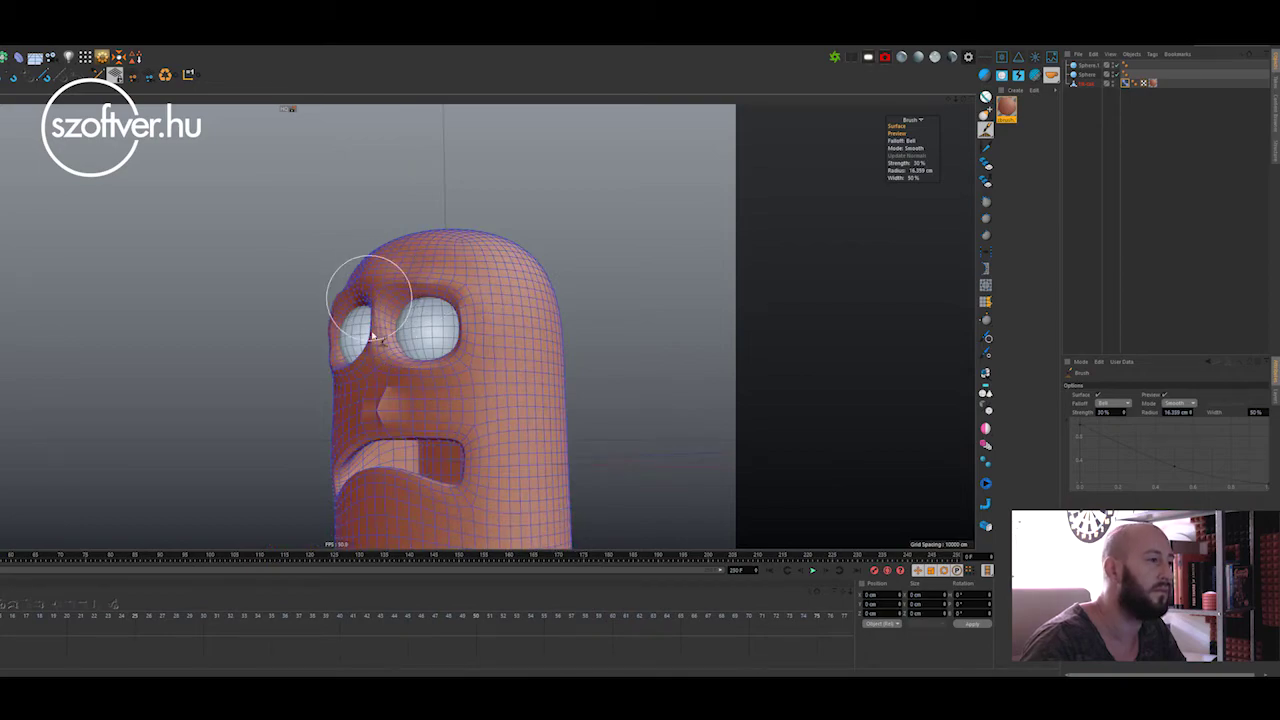
{"action": "left_click_drag", "start_coordinate": [383, 290], "coordinate": [416, 316], "text": "alt"}
{"action": "mouse_move", "coordinate": [352, 289]}
{"action": "left_mouse_down", "text": "alt"}
{"action": "mouse_move", "coordinate": [409, 331]}
{"action": "mouse_move", "coordinate": [371, 400]}
{"action": "mouse_move", "coordinate": [391, 400]}
{"action": "left_mouse_up", "text": "alt"}
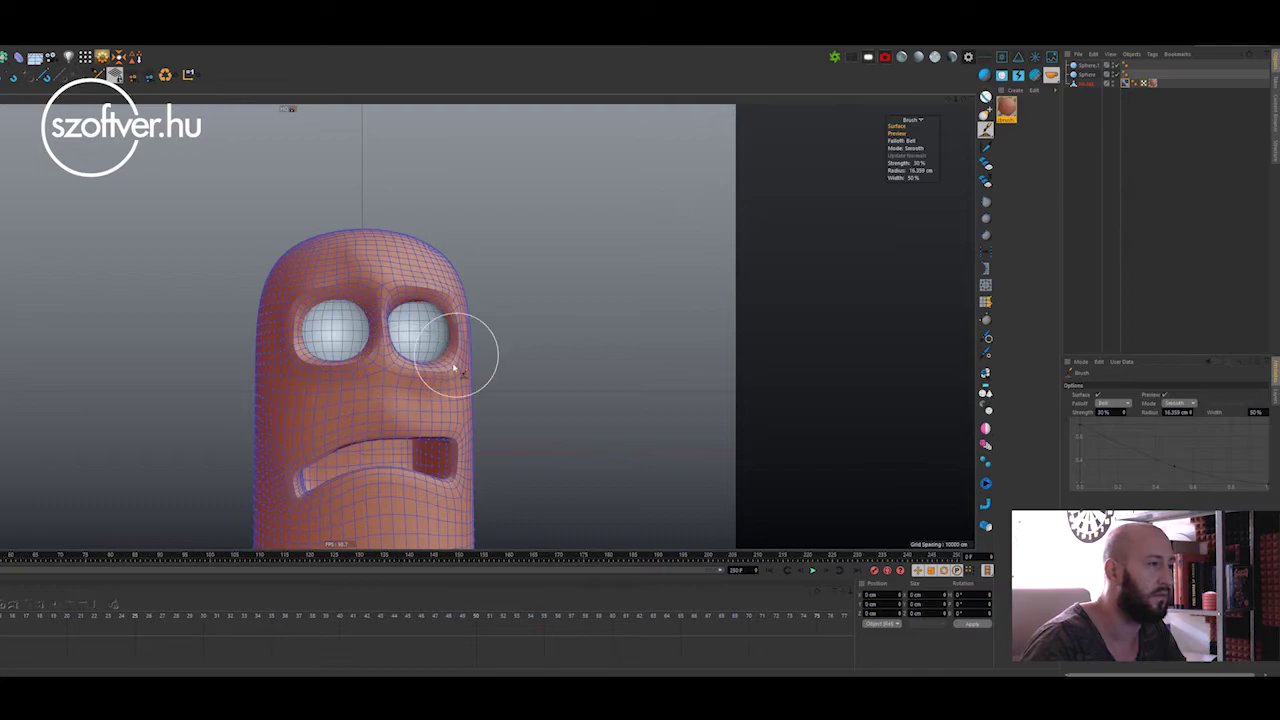
Orbit around the face and keep smoothing the brow into gentler ridges.
{"action": "left_click_drag", "start_coordinate": [320, 310], "coordinate": [335, 368], "text": "alt"}
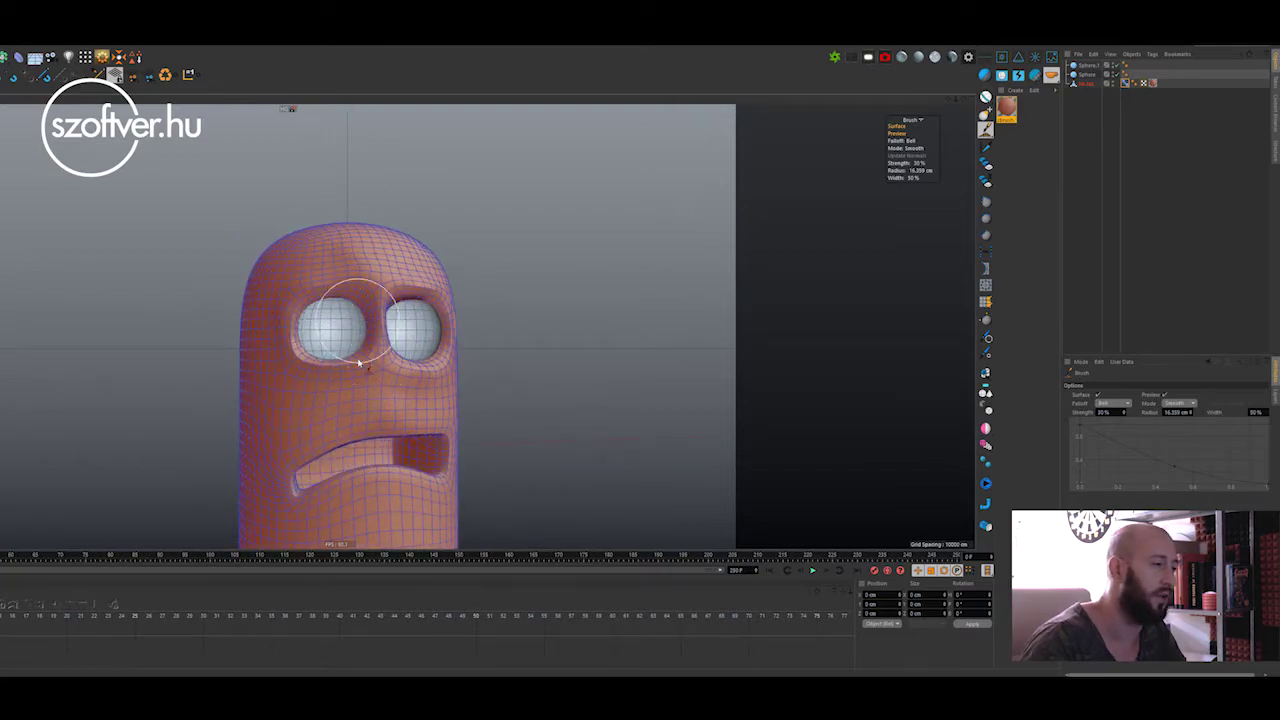
{"action": "mouse_move", "coordinate": [441, 367]}
{"action": "left_mouse_down", "text": "alt"}
{"action": "mouse_move", "coordinate": [420, 365]}
{"action": "mouse_move", "coordinate": [405, 296]}
{"action": "left_mouse_up", "text": "alt"}
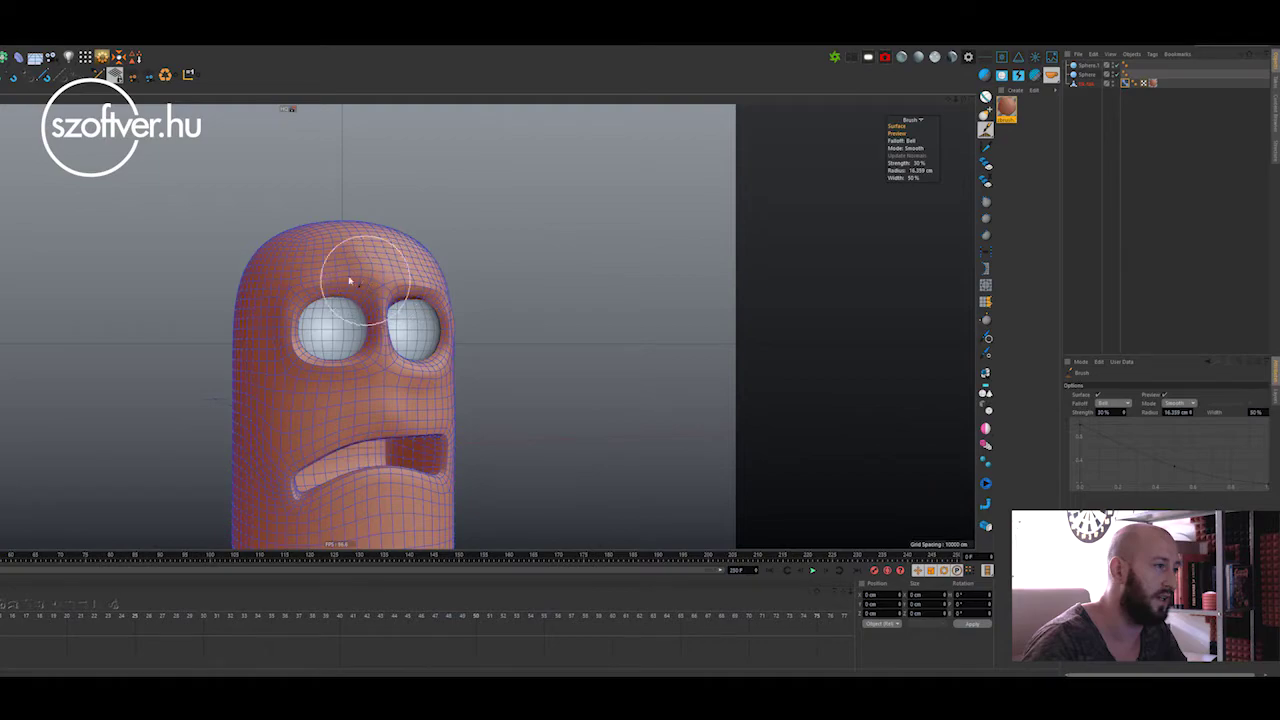
{"action": "left_click_drag", "start_coordinate": [357, 270], "coordinate": [418, 323], "text": "alt"}
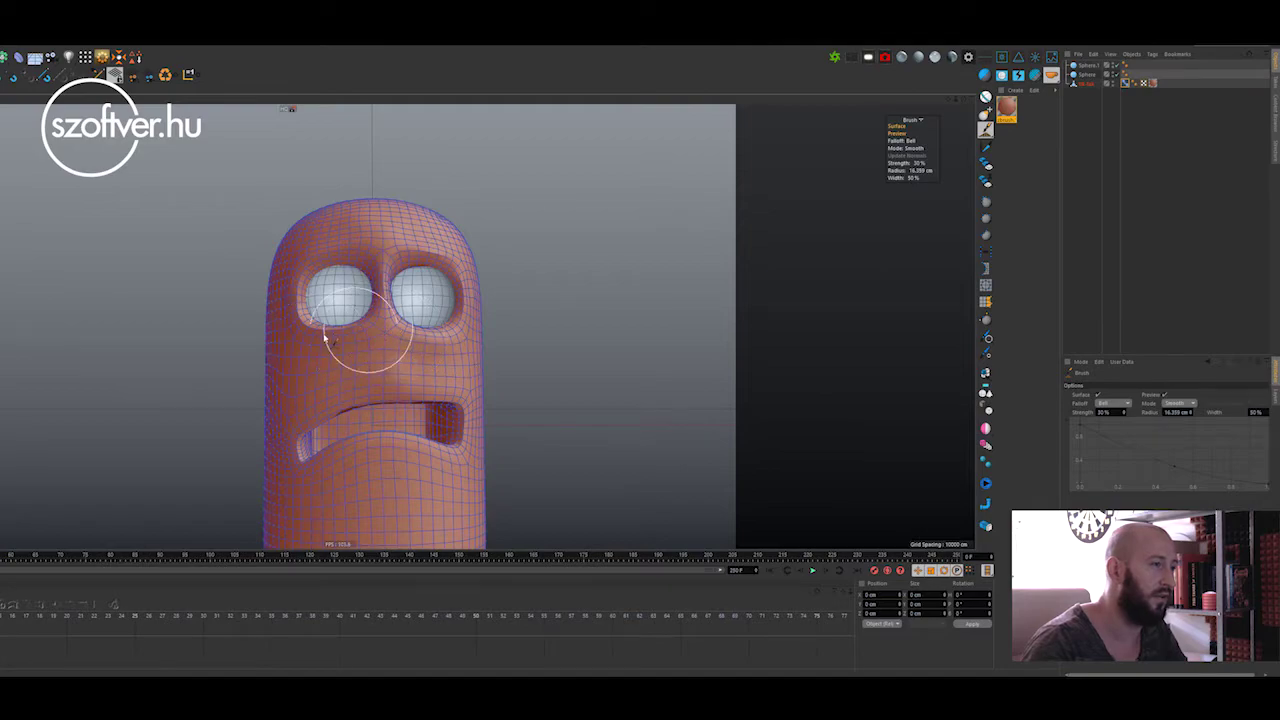
{"action": "mouse_move", "coordinate": [350, 305]}
{"action": "left_mouse_down", "text": "alt"}
{"action": "mouse_move", "coordinate": [365, 320]}
{"action": "mouse_move", "coordinate": [349, 288]}
{"action": "mouse_move", "coordinate": [405, 335]}
{"action": "mouse_move", "coordinate": [398, 318]}
{"action": "left_mouse_up", "text": "alt"}
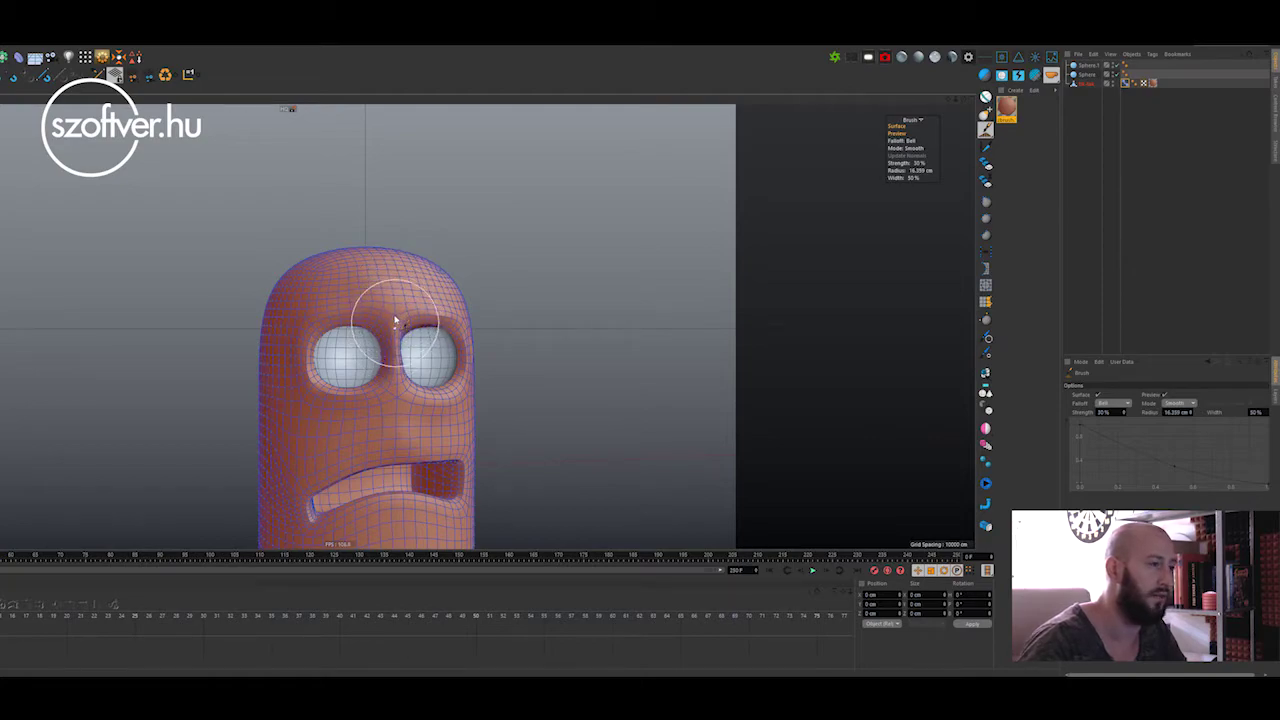
{"action": "scroll", "coordinate": [398, 328], "scroll_direction": "up", "scroll_amount": 3}
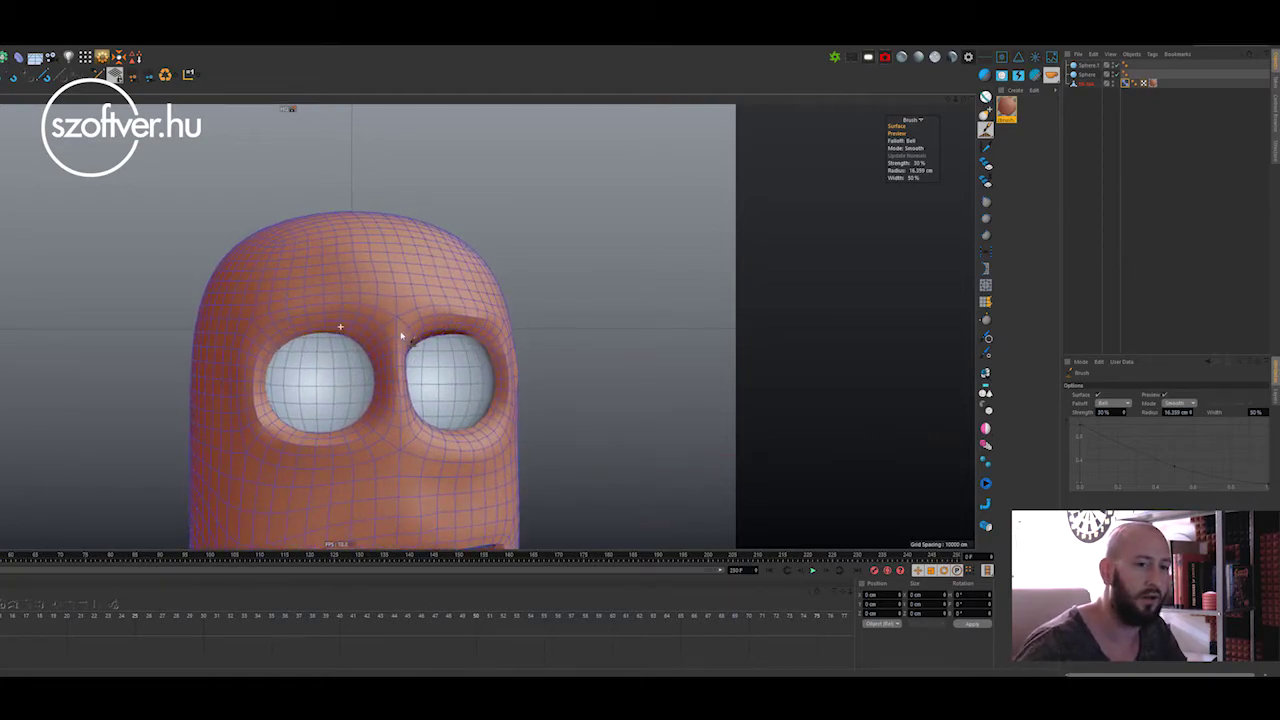
{"action": "mouse_move", "coordinate": [401, 337]}
{"action": "left_mouse_down", "text": "alt"}
{"action": "mouse_move", "coordinate": [388, 330]}
{"action": "mouse_move", "coordinate": [430, 440]}
{"action": "mouse_move", "coordinate": [430, 395]}
{"action": "mouse_move", "coordinate": [380, 394]}
{"action": "left_mouse_up", "text": "alt"}
{"action": "scroll", "coordinate": [414, 400], "scroll_direction": "down", "scroll_amount": 3}
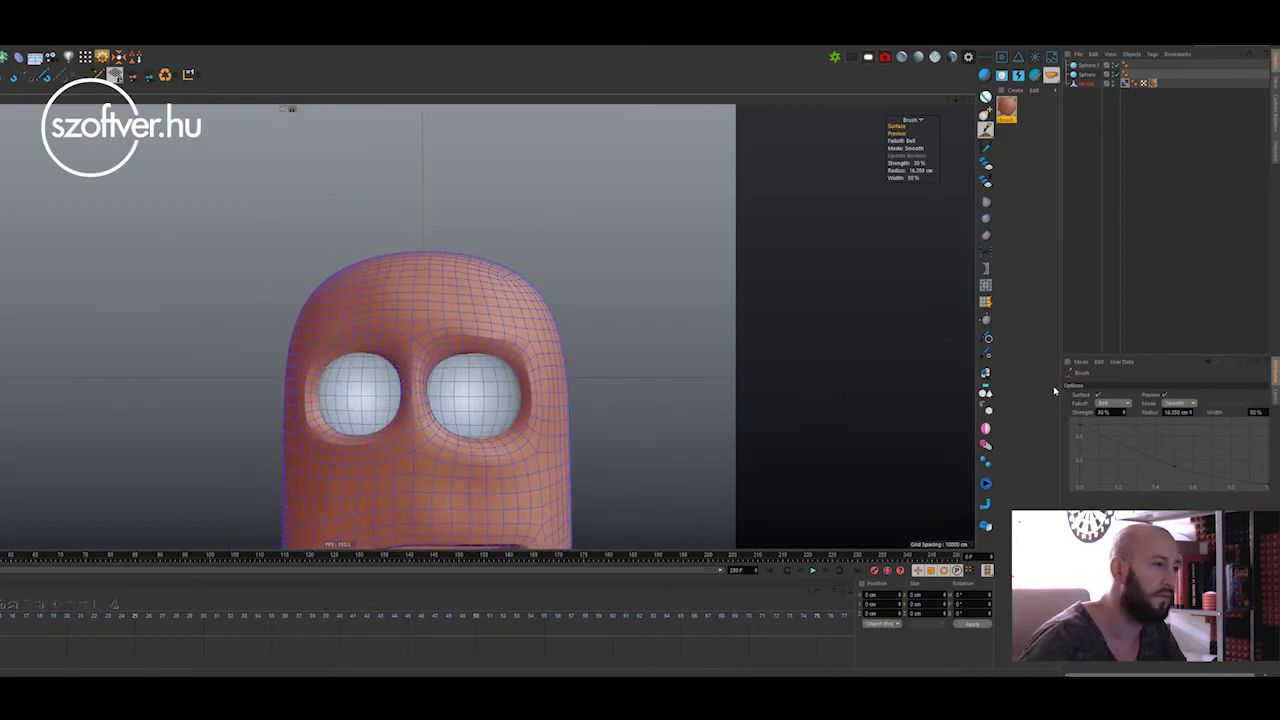
Change the brush mode, then cycle the Pose Morph tag through neutral, happy and sad poses.
{"action": "left_click", "coordinate": [1178, 404]}
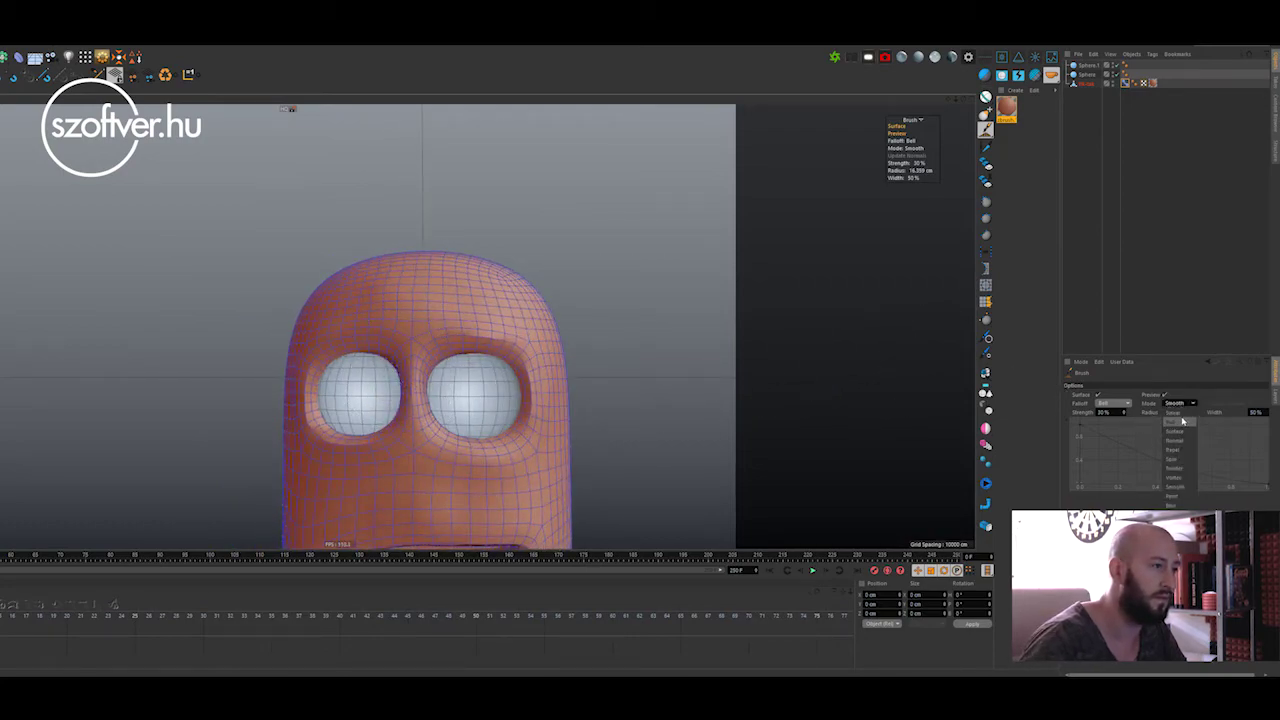
{"action": "left_click", "coordinate": [1182, 422]}
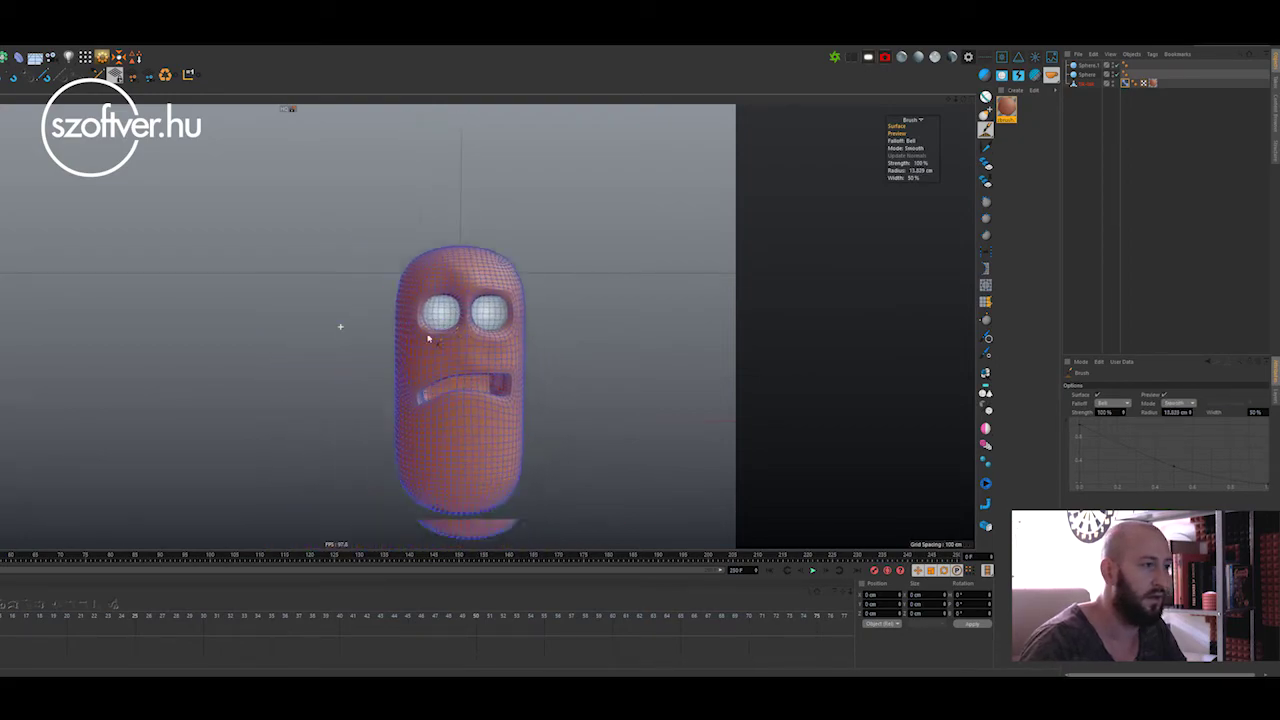
{"action": "scroll", "coordinate": [427, 340], "scroll_direction": "up", "scroll_amount": 2}
{"action": "scroll", "coordinate": [427, 340], "scroll_direction": "up", "scroll_amount": 2}
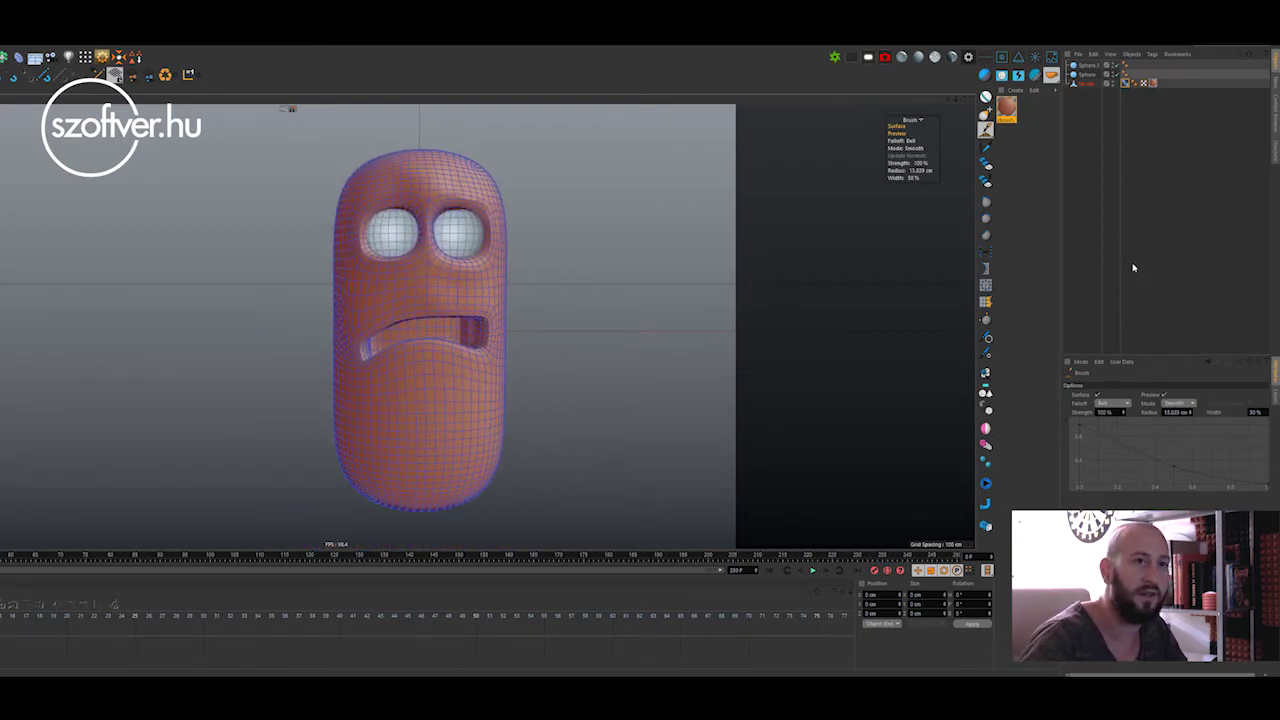
{"action": "left_click", "coordinate": [1144, 83]}
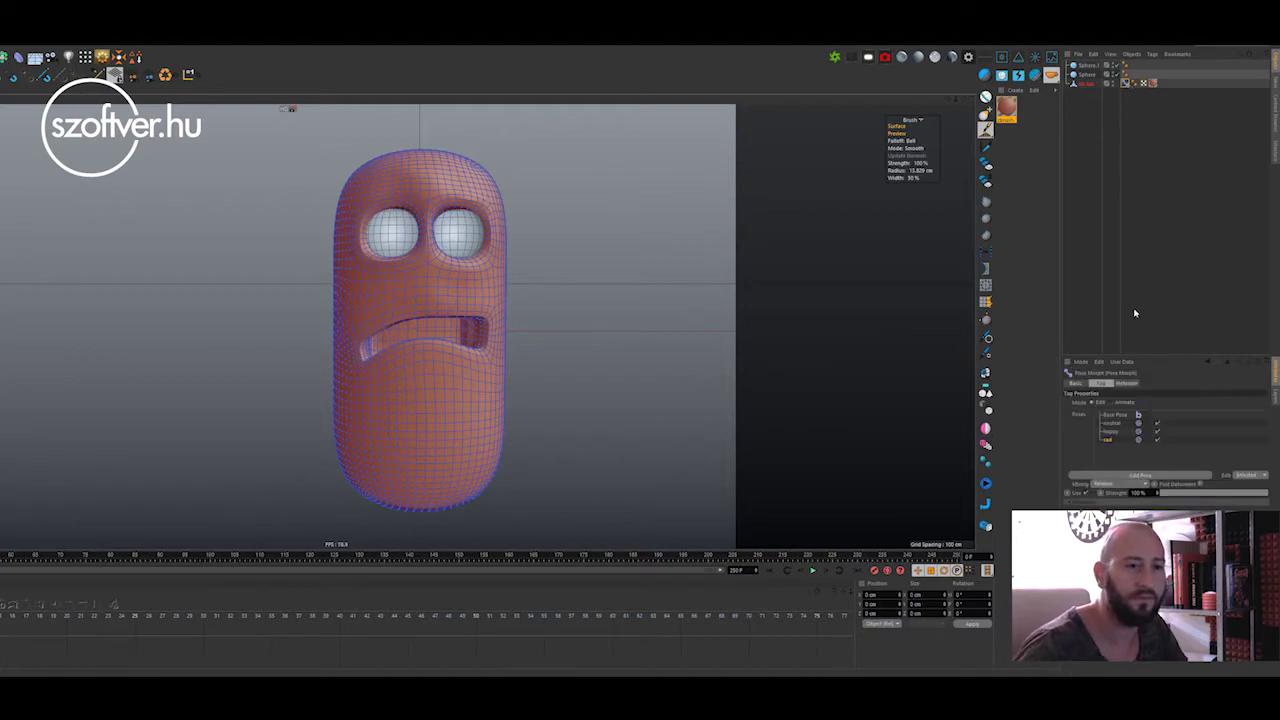
{"action": "left_click", "coordinate": [1115, 425]}
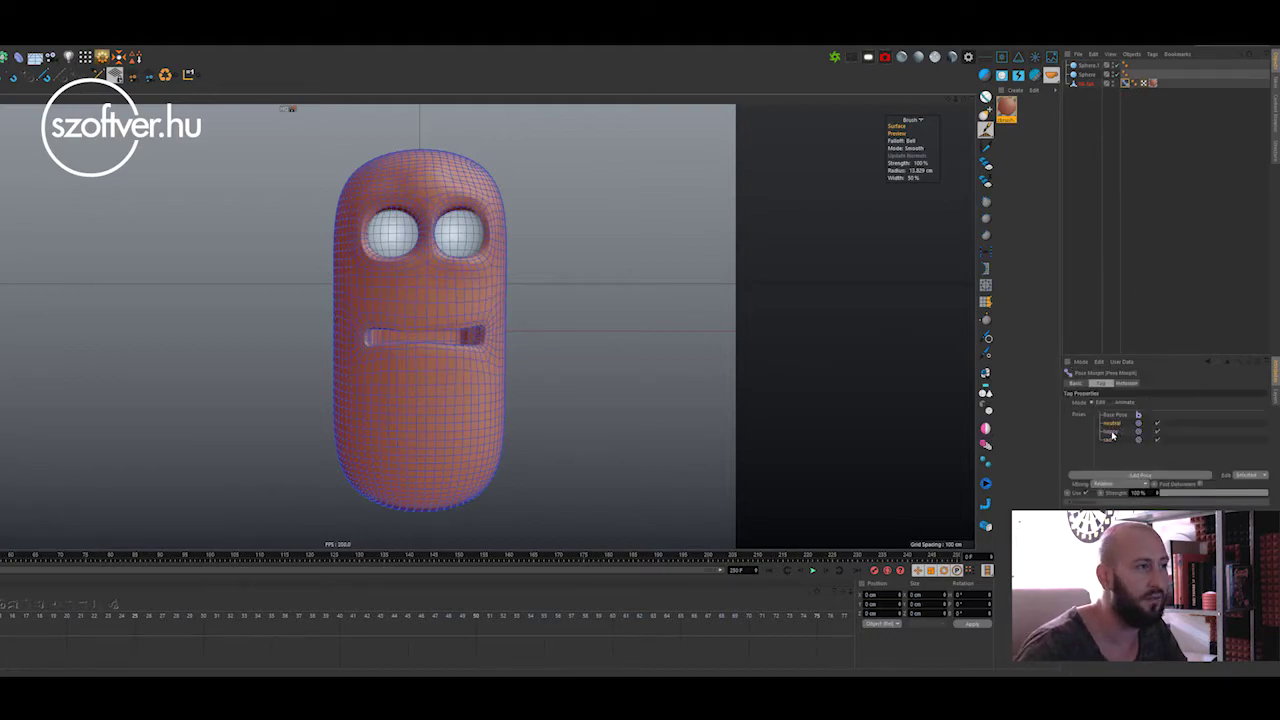
{"action": "left_click", "coordinate": [1110, 433]}
{"action": "left_click", "coordinate": [1110, 441]}
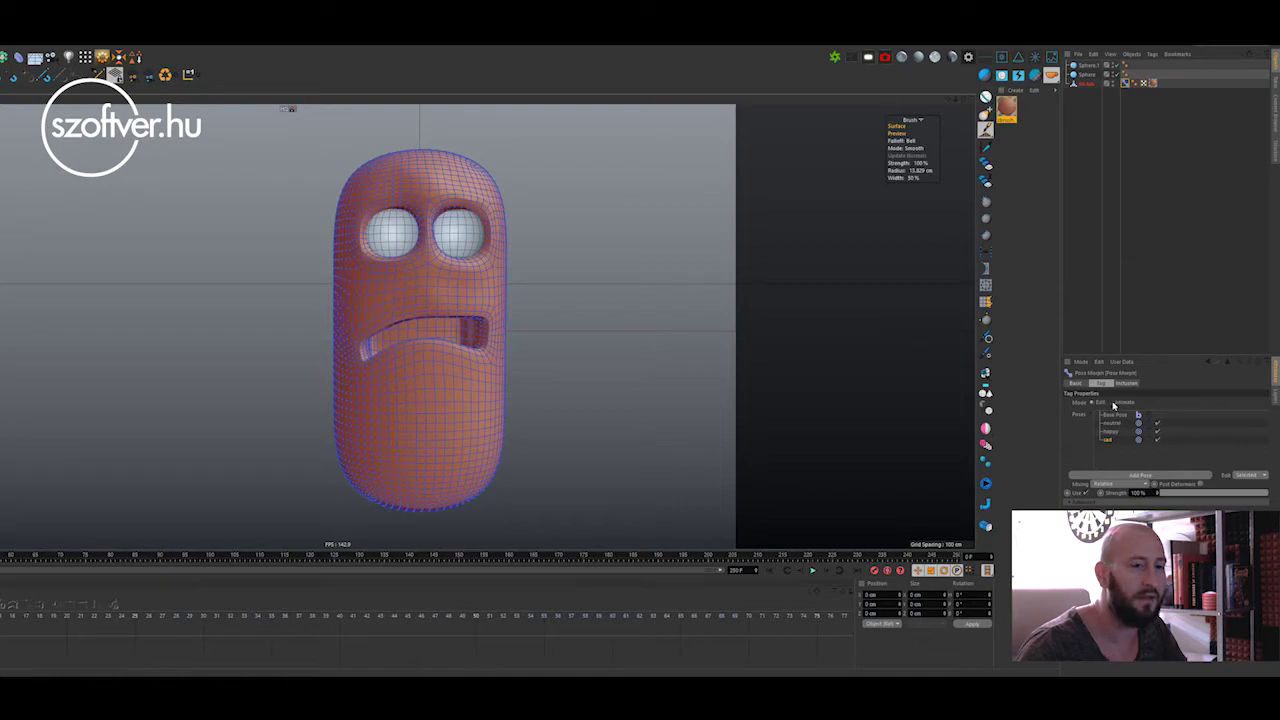
Switch the Pose Morph tag to Animate and set neutral, happy and sad strengths to 0%.
{"action": "left_click", "coordinate": [1114, 404]}
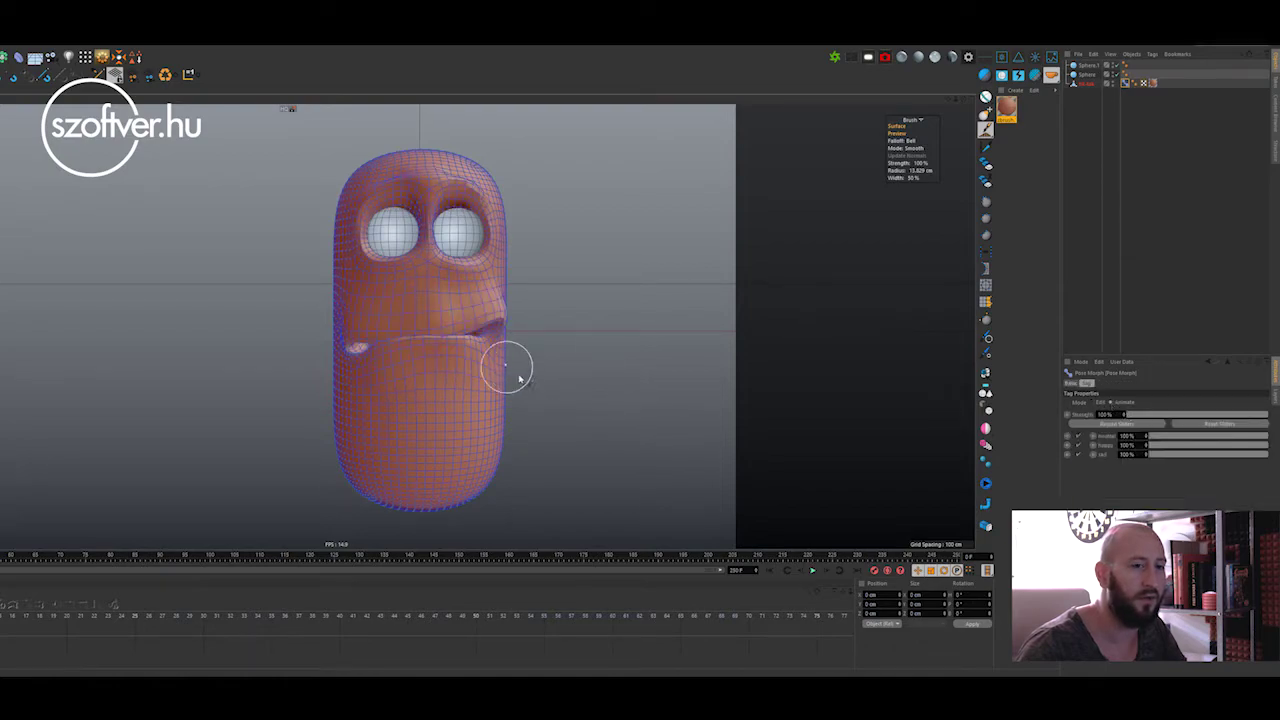
{"action": "middle_click_drag", "start_coordinate": [508, 366], "coordinate": [526, 384]}
{"action": "mouse_move", "coordinate": [591, 383]}
{"action": "left_mouse_down", "text": "alt"}
{"action": "mouse_move", "coordinate": [503, 350]}
{"action": "mouse_move", "coordinate": [457, 380]}
{"action": "mouse_move", "coordinate": [499, 373]}
{"action": "mouse_move", "coordinate": [470, 383]}
{"action": "left_mouse_up", "text": "alt"}
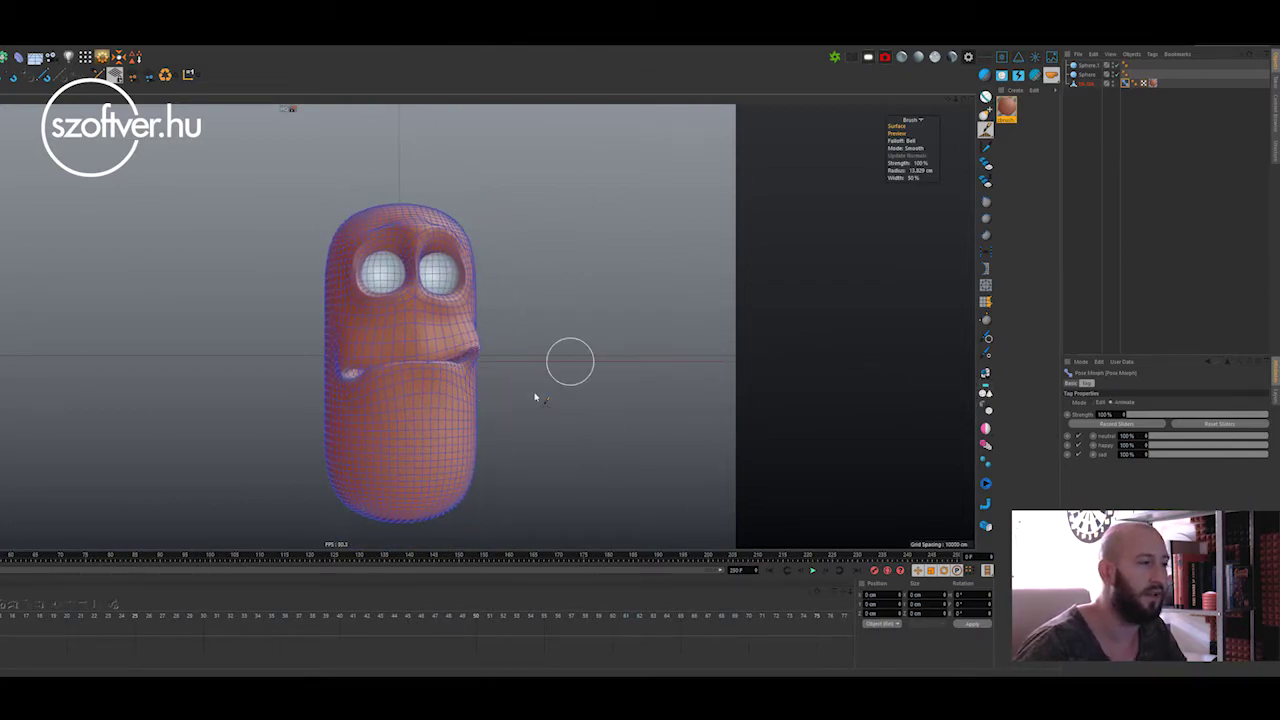
{"action": "left_click_drag", "start_coordinate": [1262, 440], "coordinate": [1100, 430]}
{"action": "left_click_drag", "start_coordinate": [1262, 447], "coordinate": [1104, 440]}
{"action": "left_click_drag", "start_coordinate": [1255, 455], "coordinate": [1127, 453]}
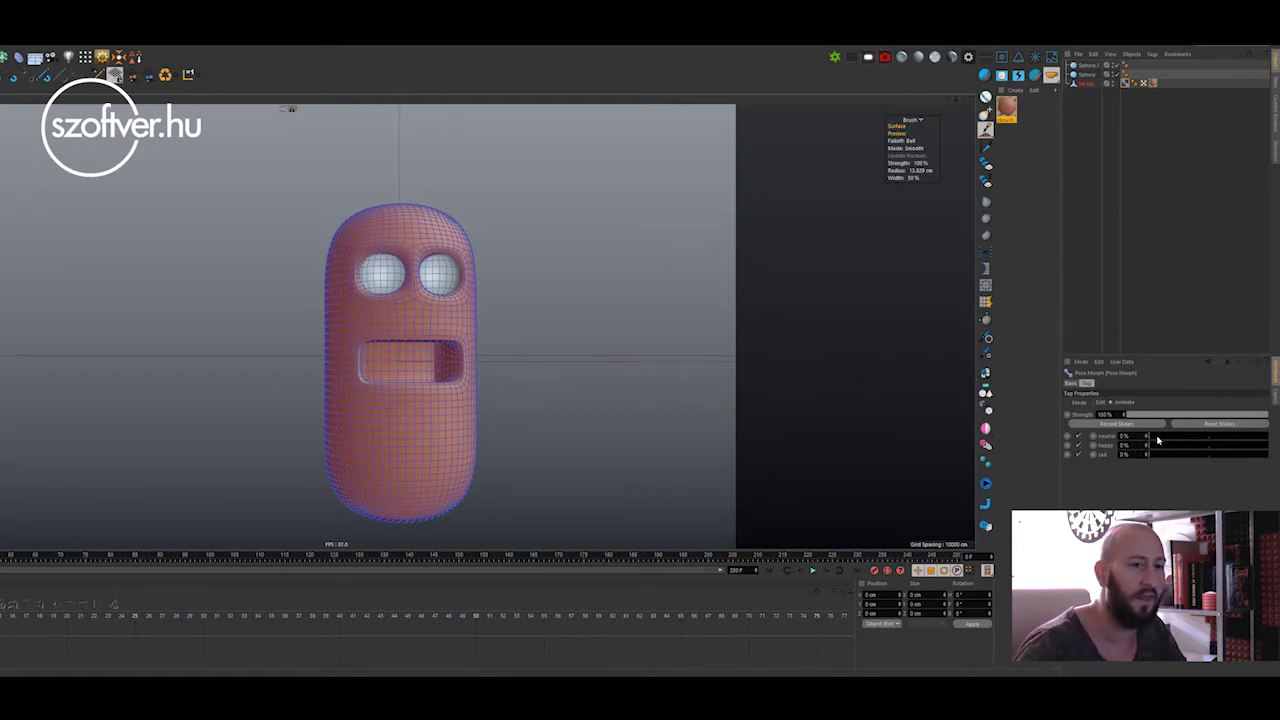
Test blends with neutral at about 92% and happy at 82–96%, then reset happy and sad to 0%.
{"action": "mouse_move", "coordinate": [1160, 439]}
{"action": "left_mouse_down"}
{"action": "mouse_move", "coordinate": [1271, 448]}
{"action": "mouse_move", "coordinate": [1252, 454]}
{"action": "left_mouse_up"}
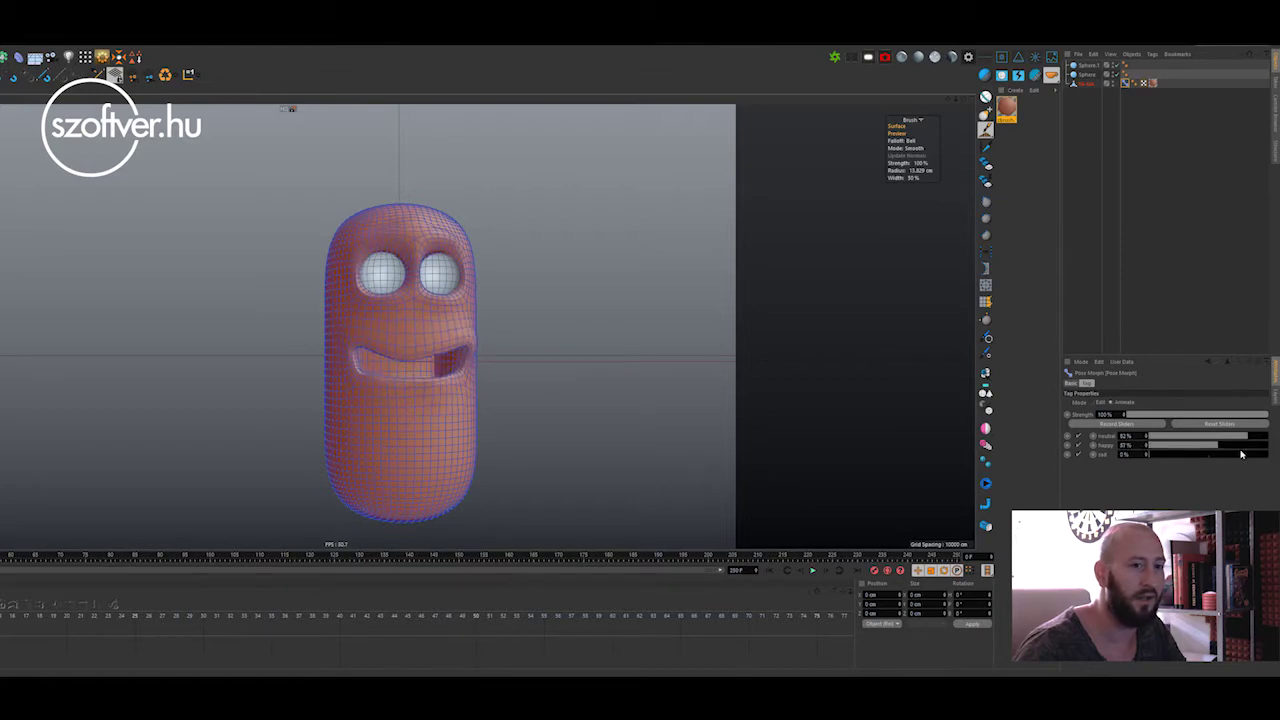
{"action": "mouse_move", "coordinate": [1150, 445]}
{"action": "left_mouse_down"}
{"action": "mouse_move", "coordinate": [1245, 450]}
{"action": "mouse_move", "coordinate": [1141, 441]}
{"action": "left_mouse_up"}
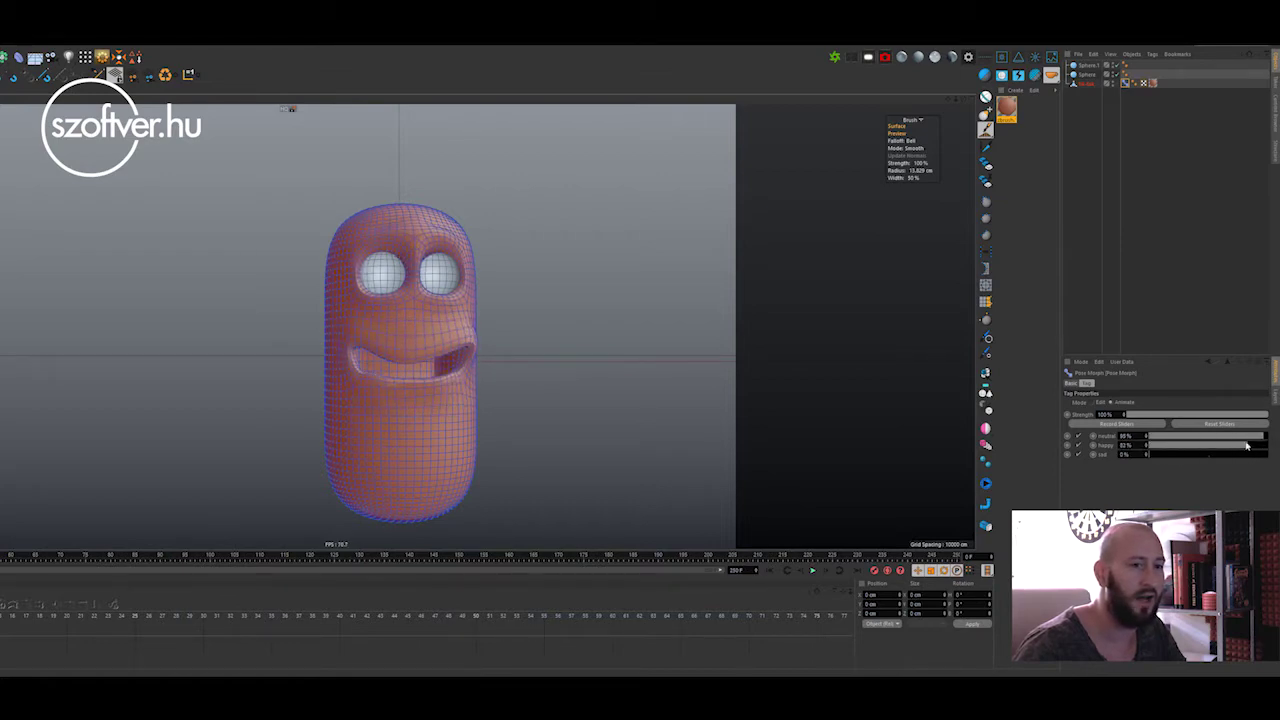
{"action": "mouse_move", "coordinate": [1219, 451]}
{"action": "left_mouse_down"}
{"action": "mouse_move", "coordinate": [1189, 456]}
{"action": "mouse_move", "coordinate": [1236, 459]}
{"action": "mouse_move", "coordinate": [1127, 438]}
{"action": "left_mouse_up"}
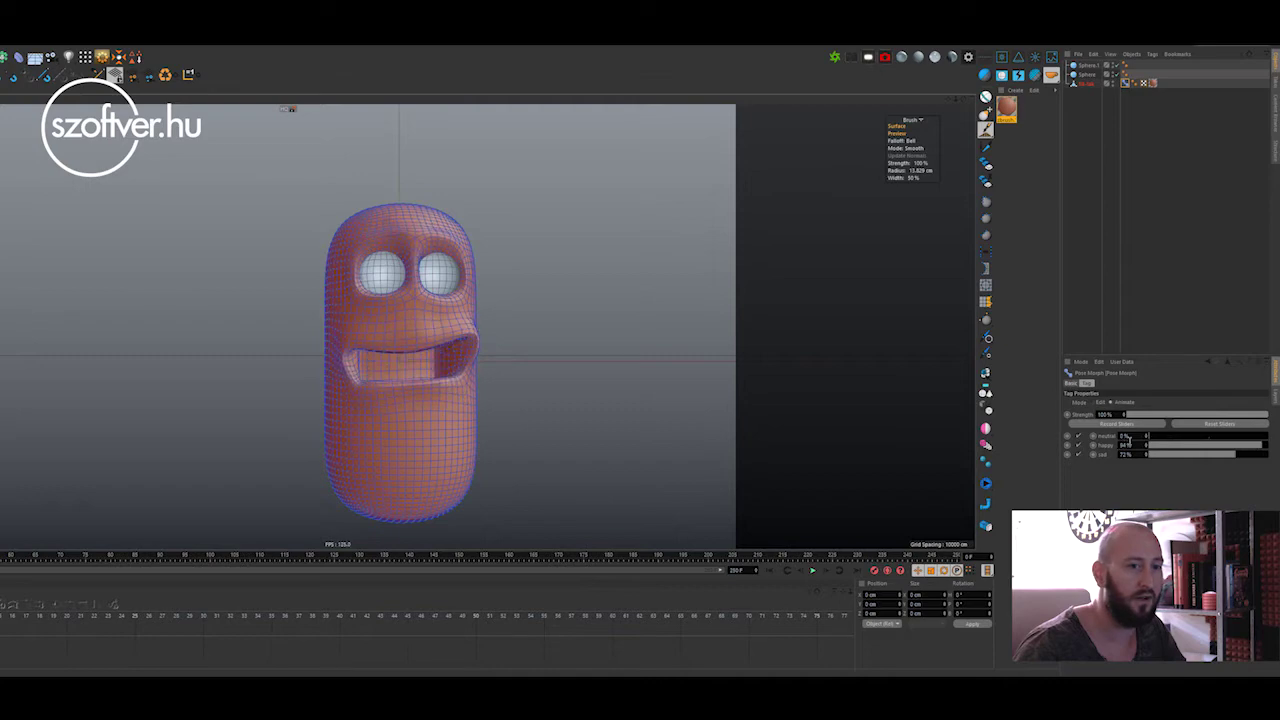
{"action": "left_click_drag", "start_coordinate": [1250, 447], "coordinate": [1131, 445]}
{"action": "left_click_drag", "start_coordinate": [1219, 457], "coordinate": [1123, 454]}
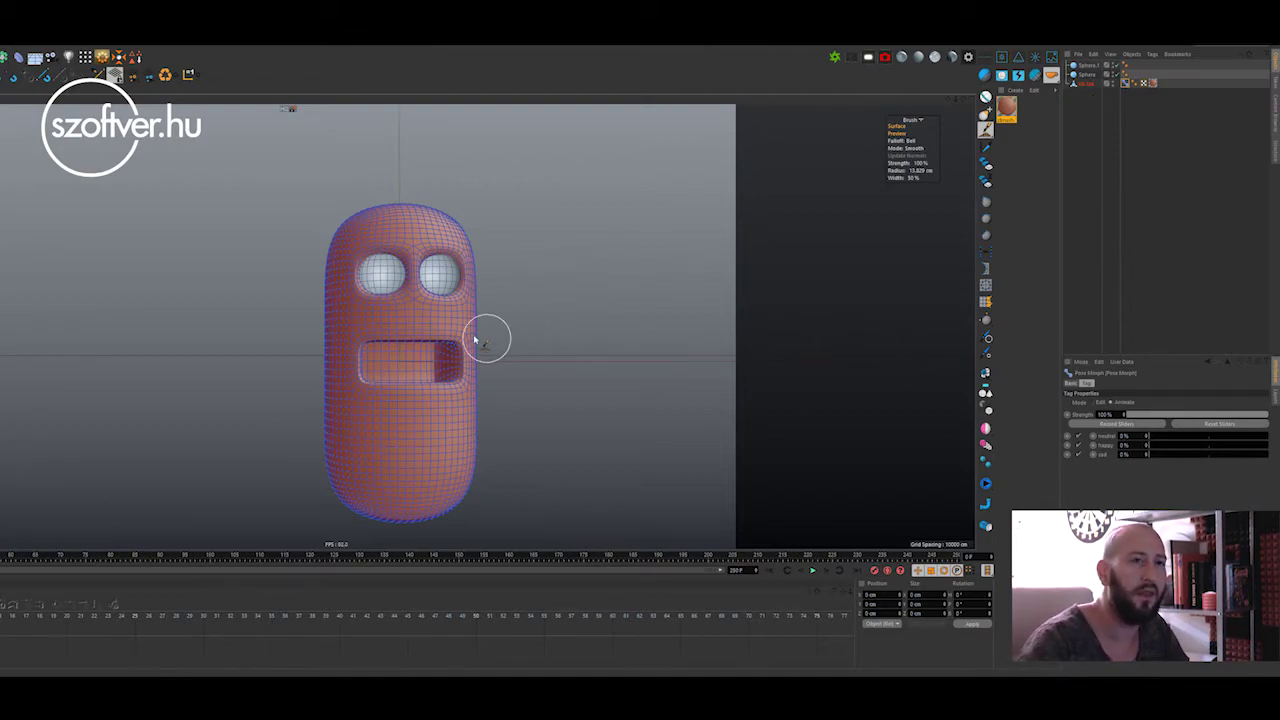
{"action": "scroll", "coordinate": [510, 335], "scroll_direction": "up", "scroll_amount": 3}
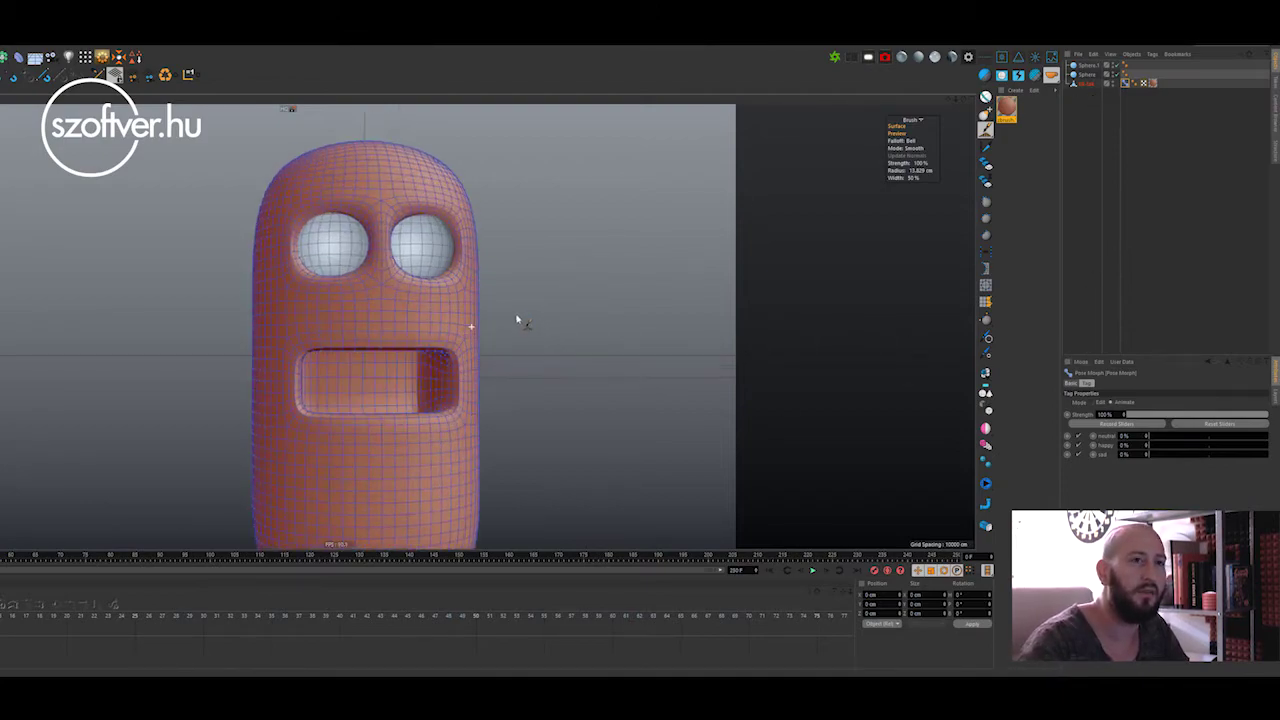
Select the body object and add a new user data entry named 'Face exp.'.
{"action": "left_click", "coordinate": [1086, 85]}
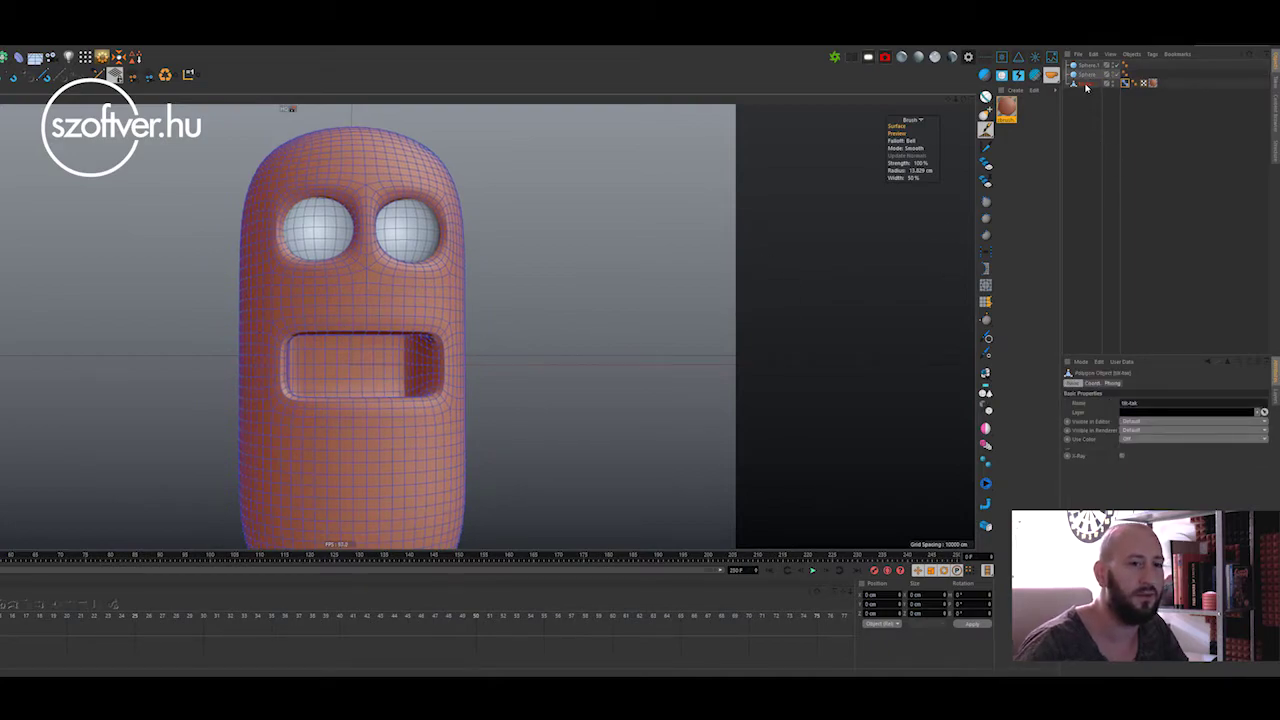
{"action": "left_click", "coordinate": [1125, 362]}
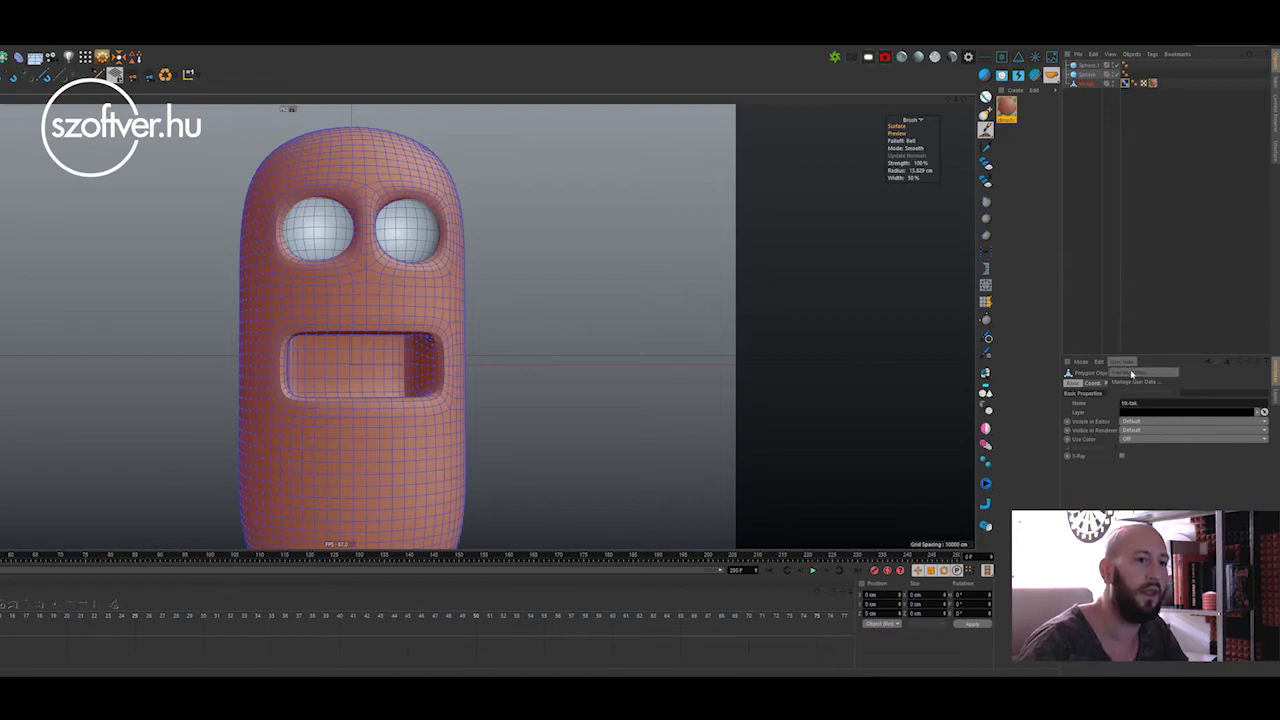
{"action": "left_click", "coordinate": [1131, 376]}
{"action": "type", "text": "Face exp"}
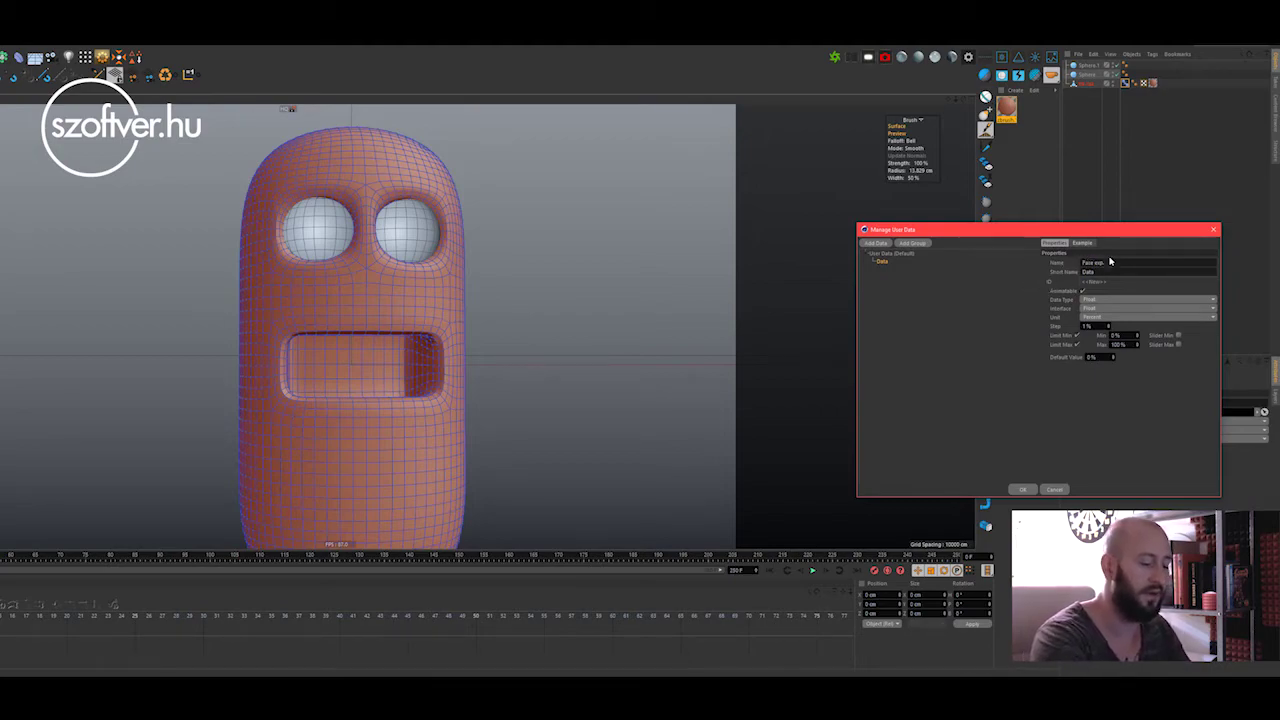
{"action": "type", "text": "."}
{"action": "left_click", "coordinate": [1108, 299]}
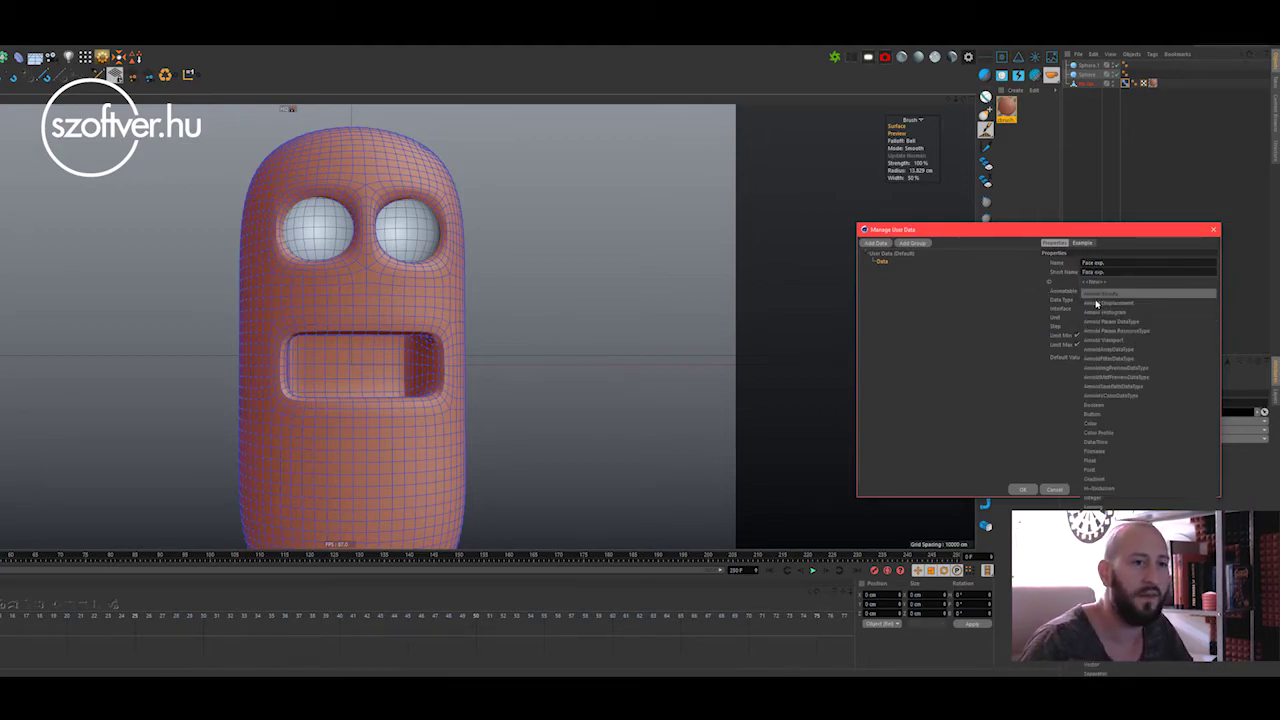
{"action": "left_click", "coordinate": [1100, 655]}
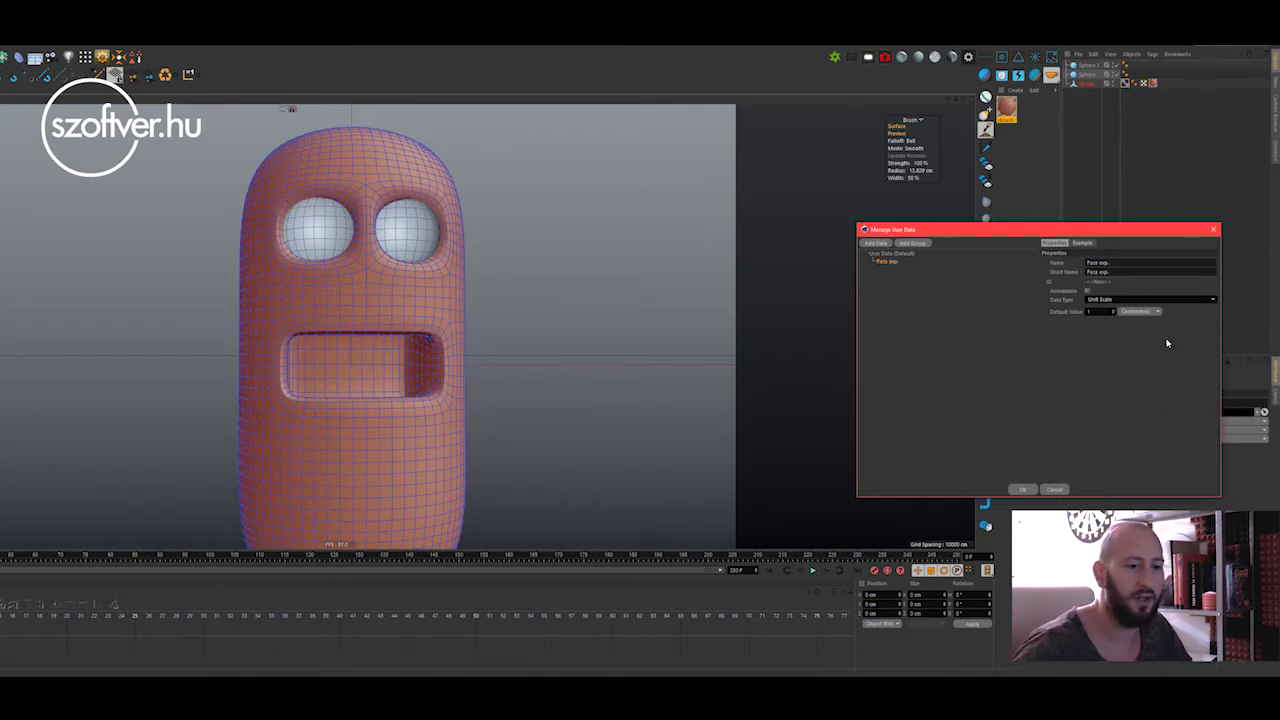
Make Face exp. a Vector with 2D Vector Field interface, Max 100, default 50/50, and confirm.
{"action": "left_click", "coordinate": [885, 263]}
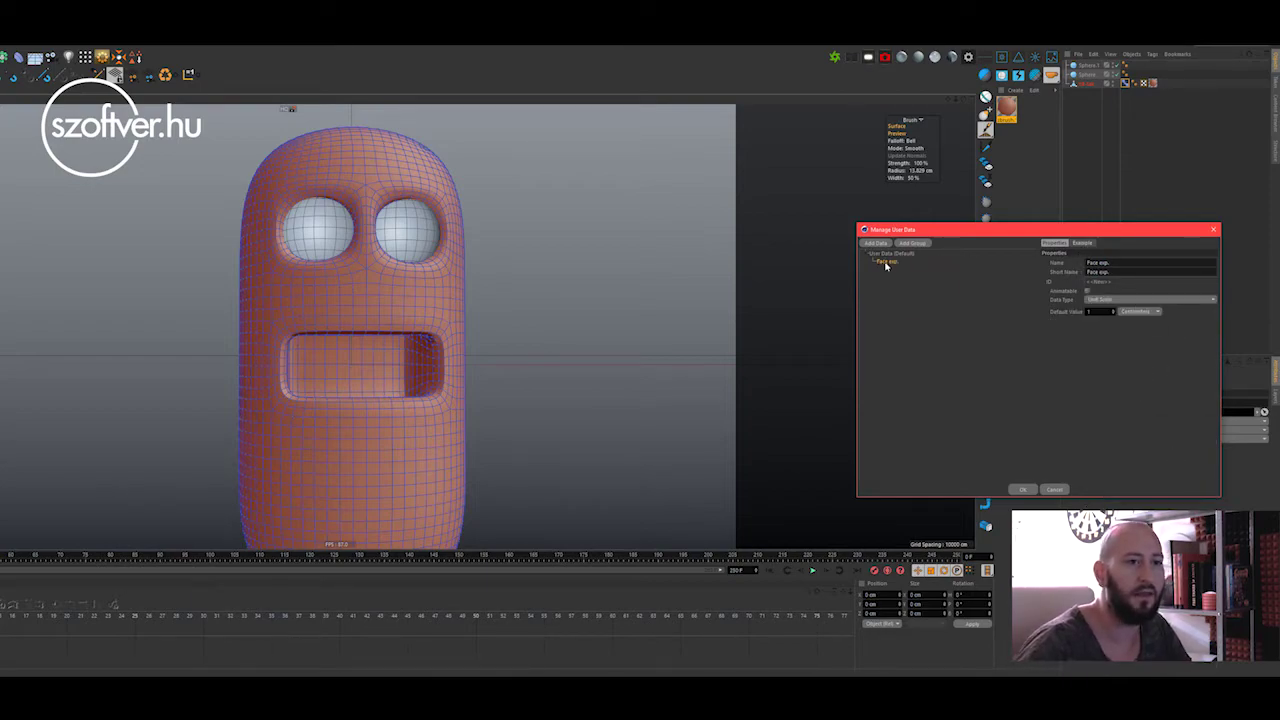
{"action": "left_click", "coordinate": [1101, 300]}
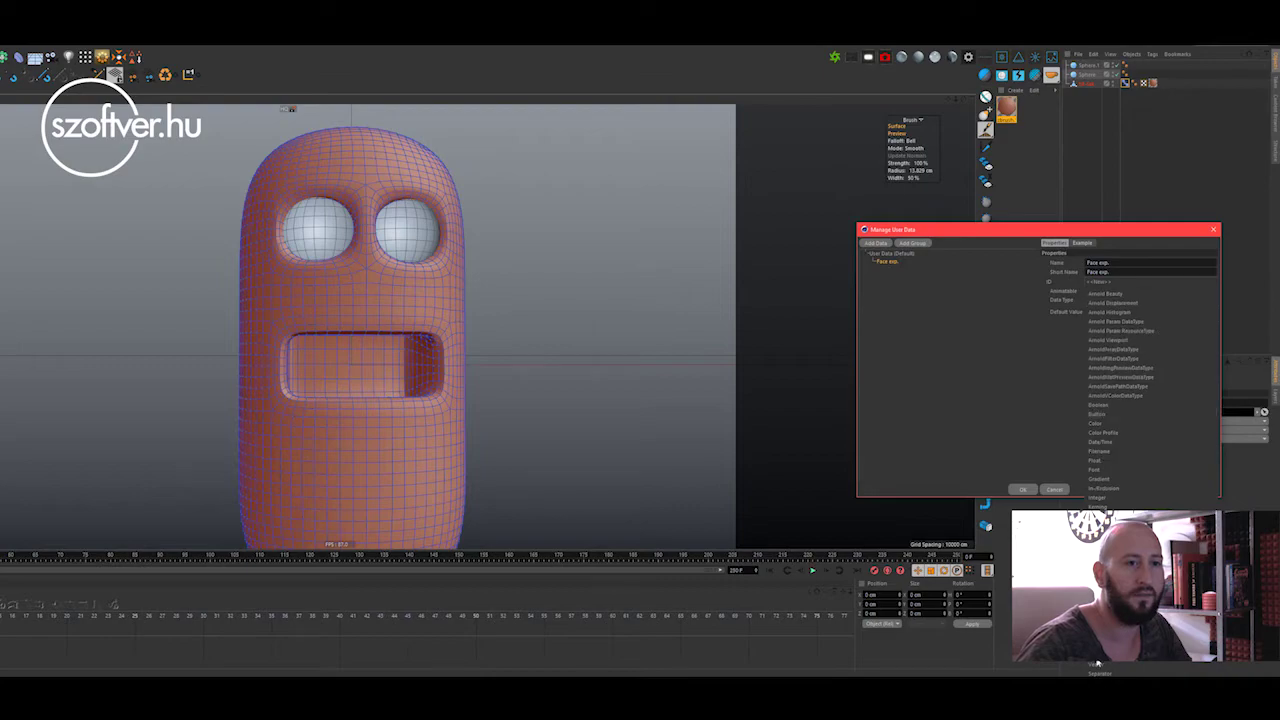
{"action": "left_click", "coordinate": [1103, 413]}
{"action": "left_click", "coordinate": [1100, 312]}
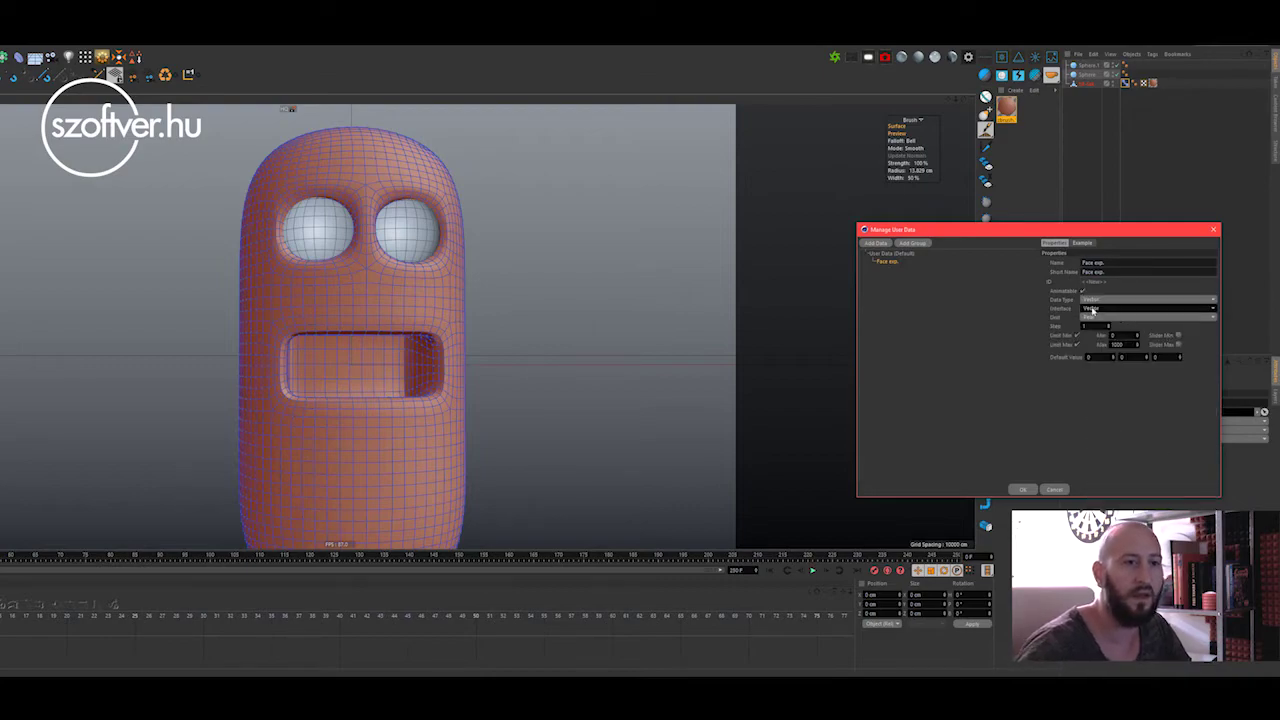
{"action": "left_click", "coordinate": [1112, 319]}
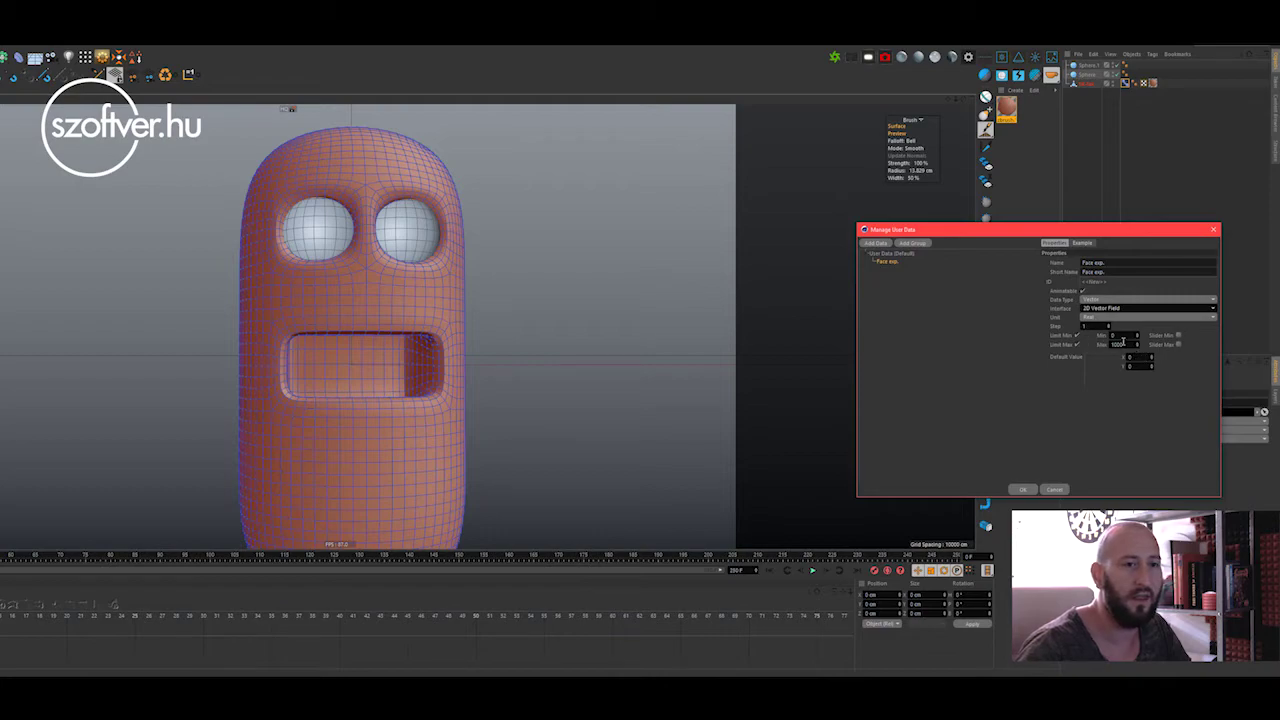
{"action": "double_click", "coordinate": [1124, 345]}
{"action": "type", "text": "100"}
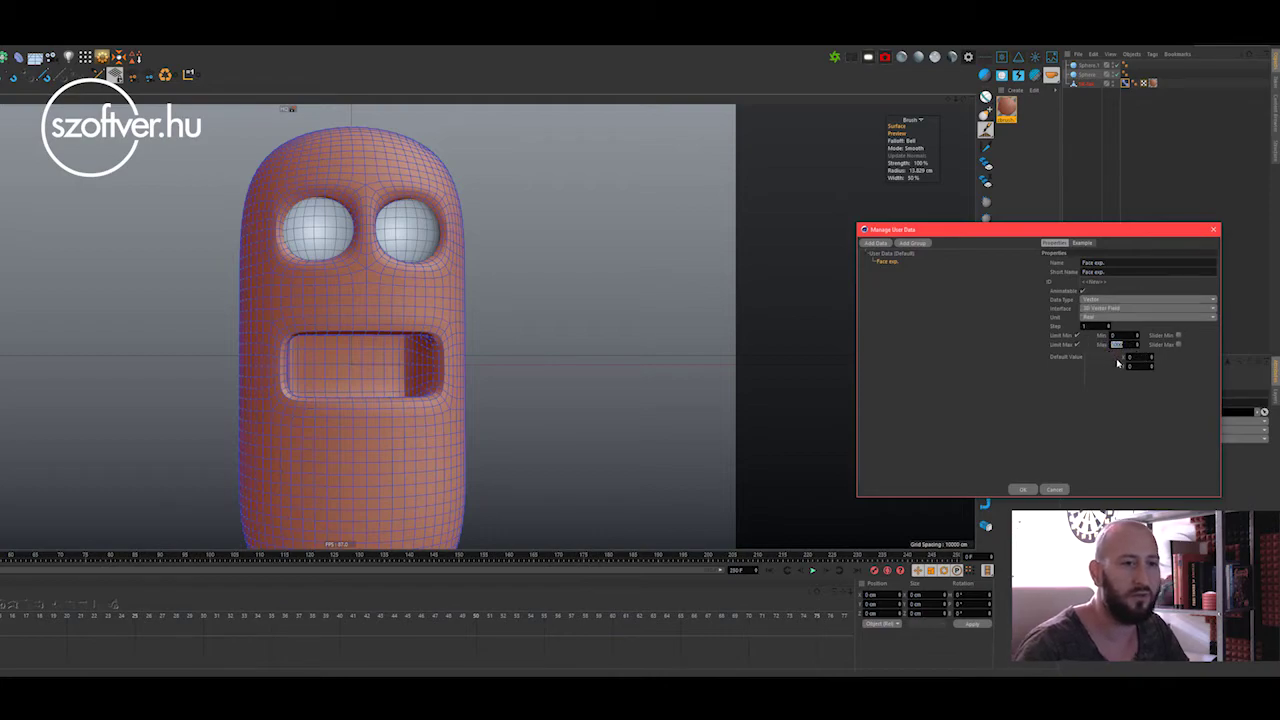
{"action": "left_click", "coordinate": [1131, 366]}
{"action": "type", "text": "50"}
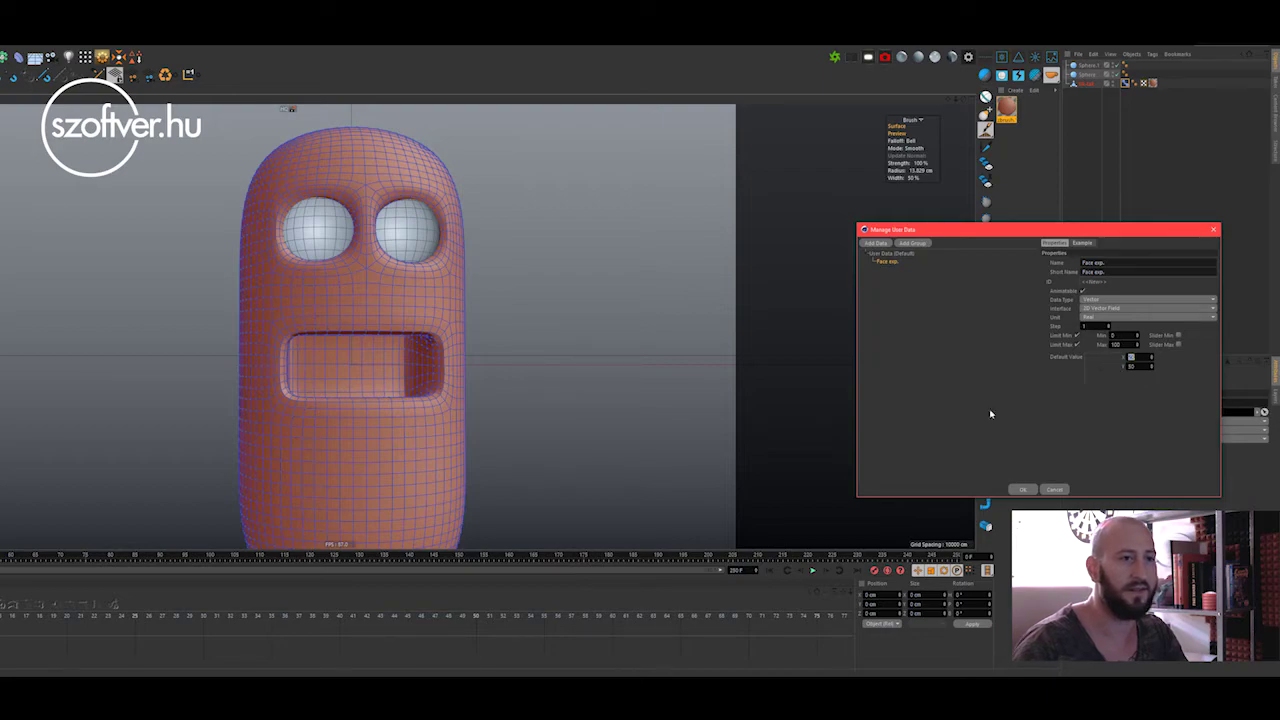
{"action": "key", "text": "Return"}
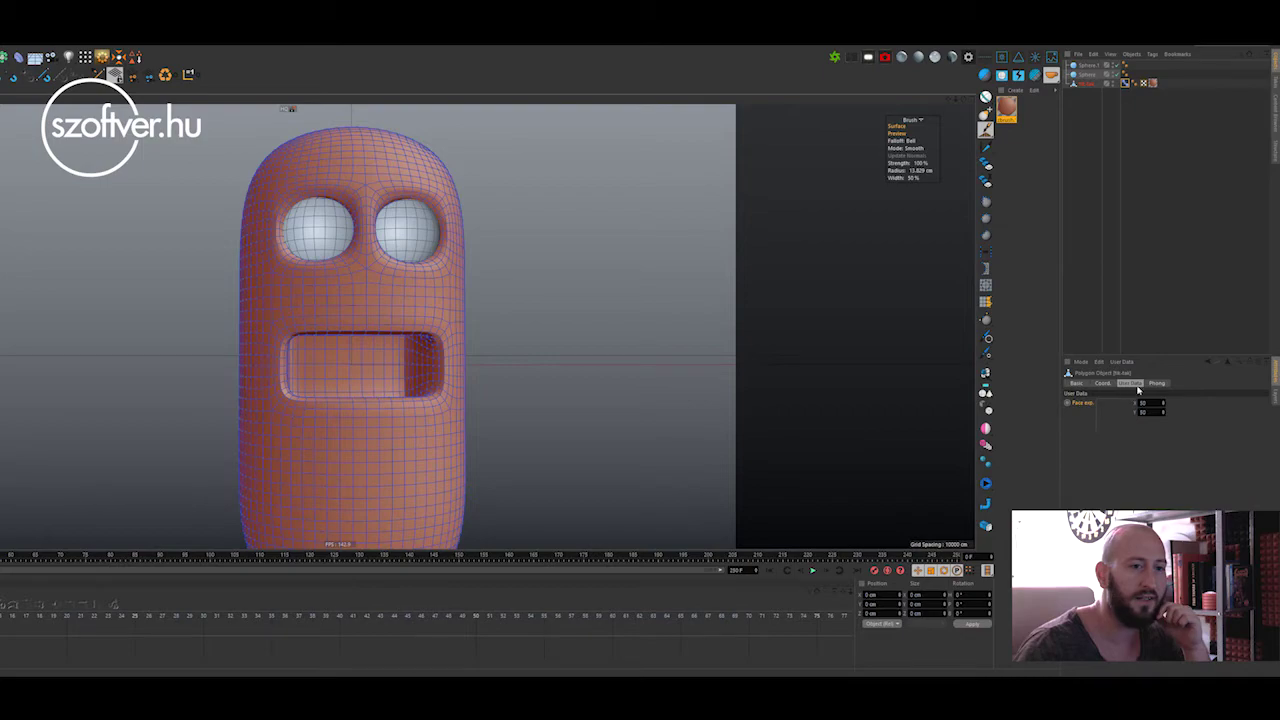
Place Face exp. in the viewport as a HUD pad, set its display option, and reset it to 50, 50.
{"action": "left_click_drag", "start_coordinate": [1015, 381], "coordinate": [662, 177]}
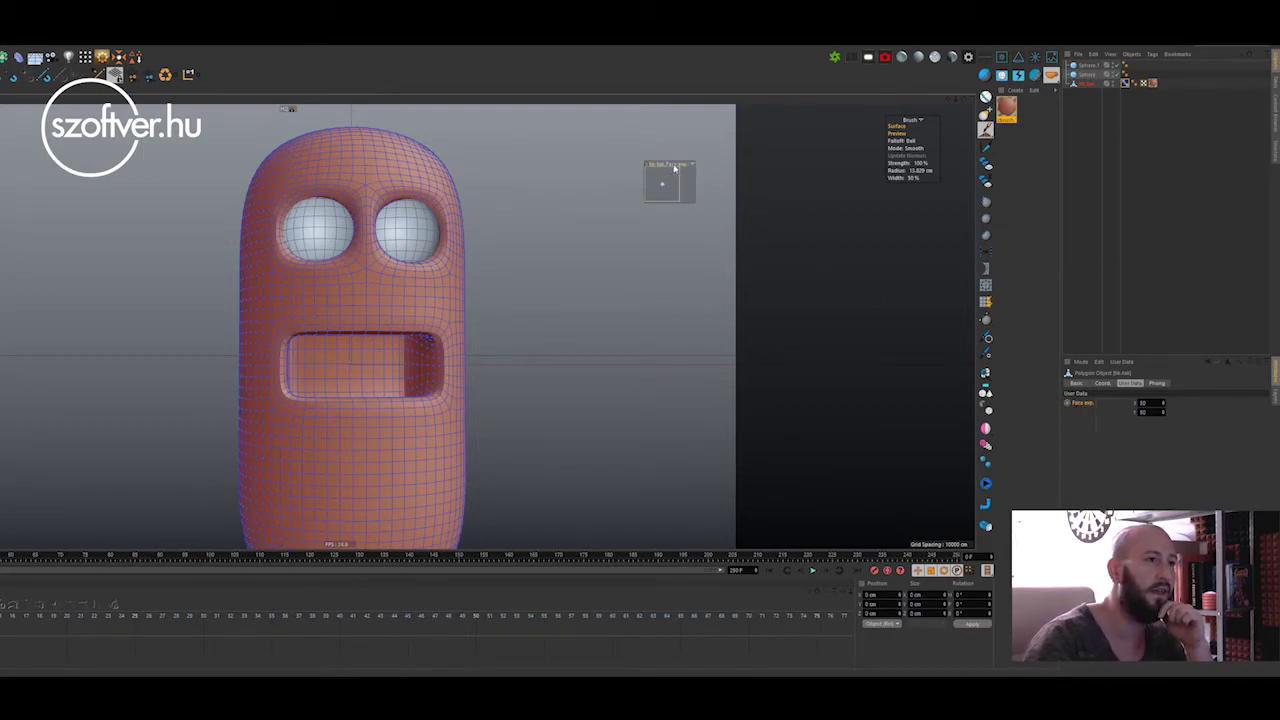
{"action": "right_click", "coordinate": [663, 167]}
{"action": "mouse_move", "coordinate": [677, 170]}
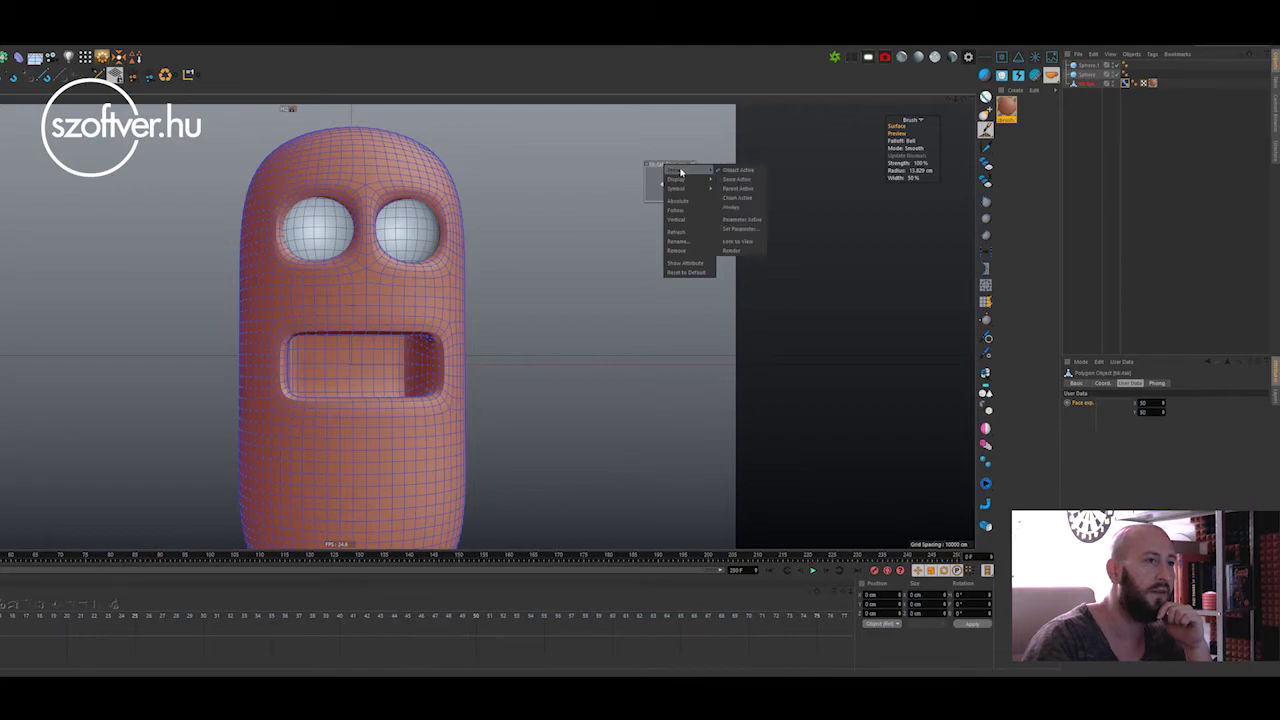
{"action": "left_click", "coordinate": [735, 208]}
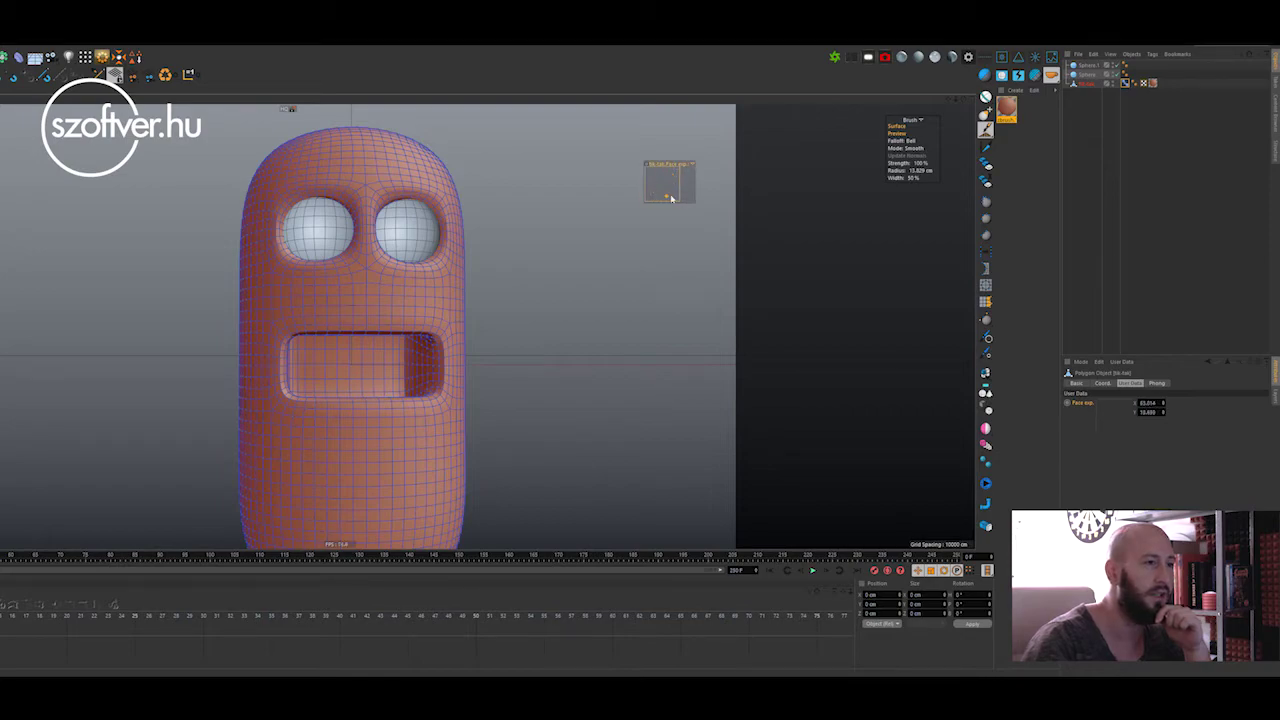
{"action": "right_click", "coordinate": [656, 186]}
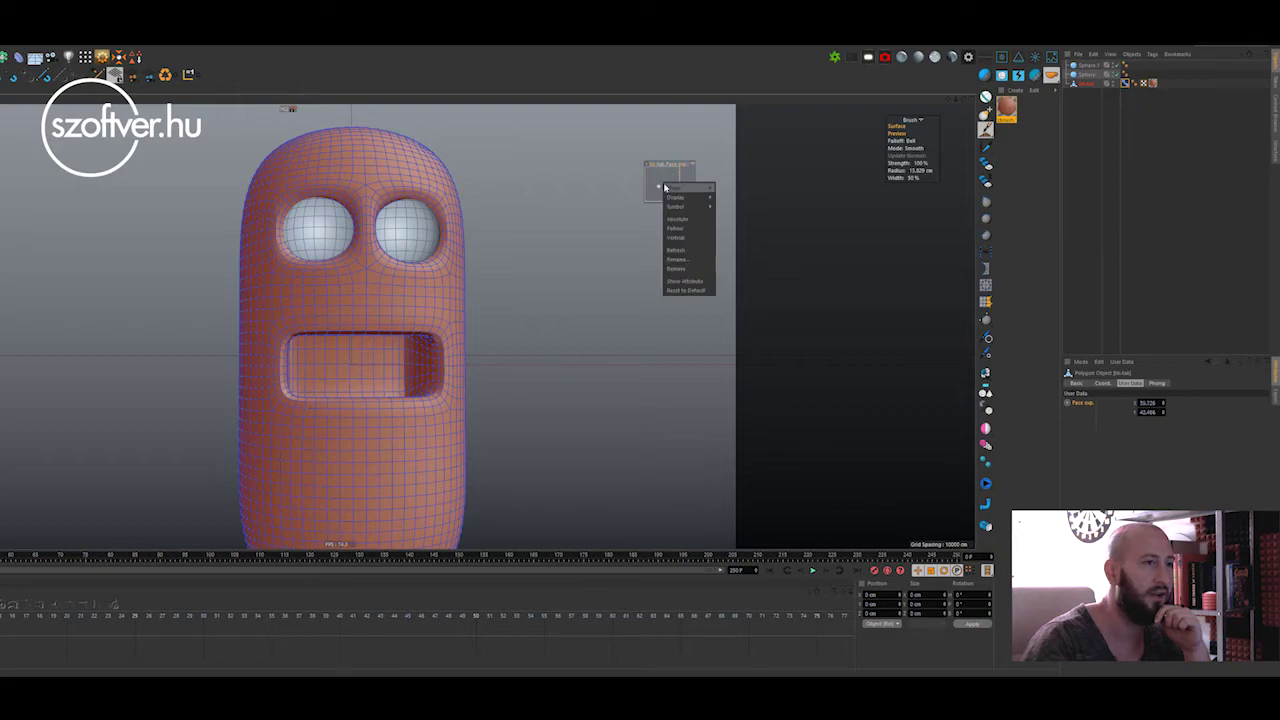
{"action": "left_click", "coordinate": [664, 182]}
{"action": "right_click", "coordinate": [662, 187]}
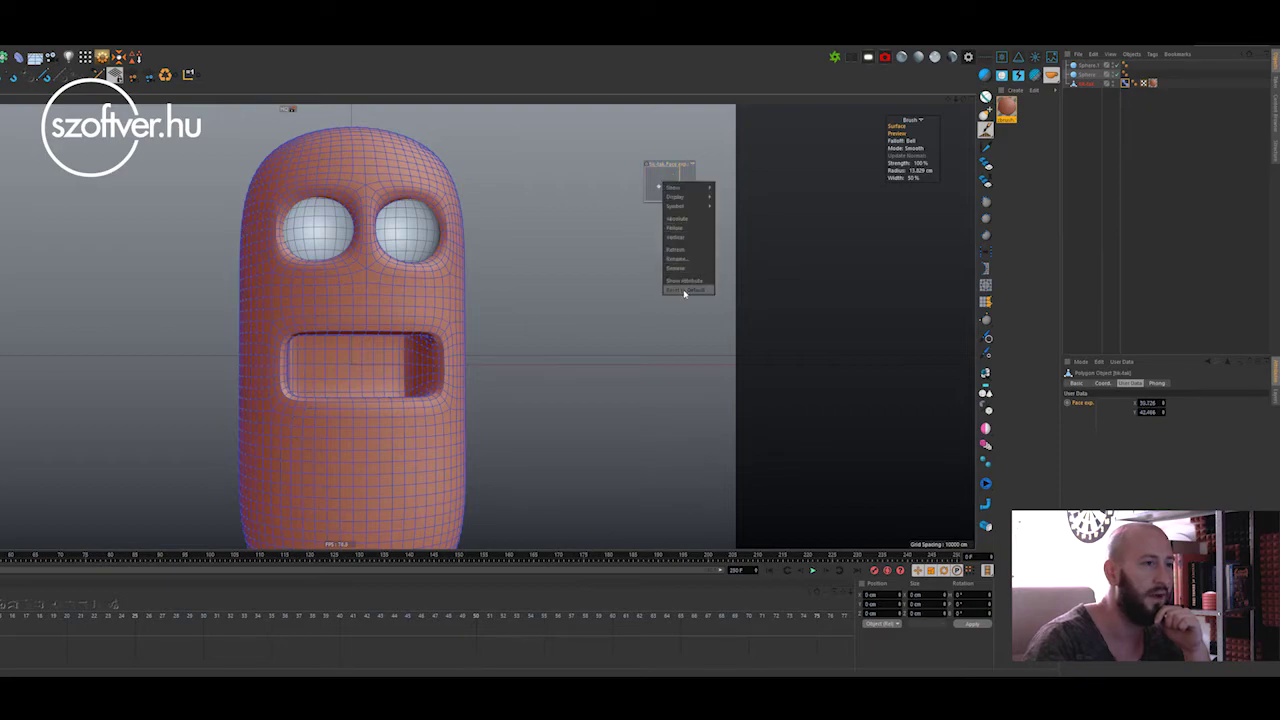
{"action": "left_click", "coordinate": [686, 289]}
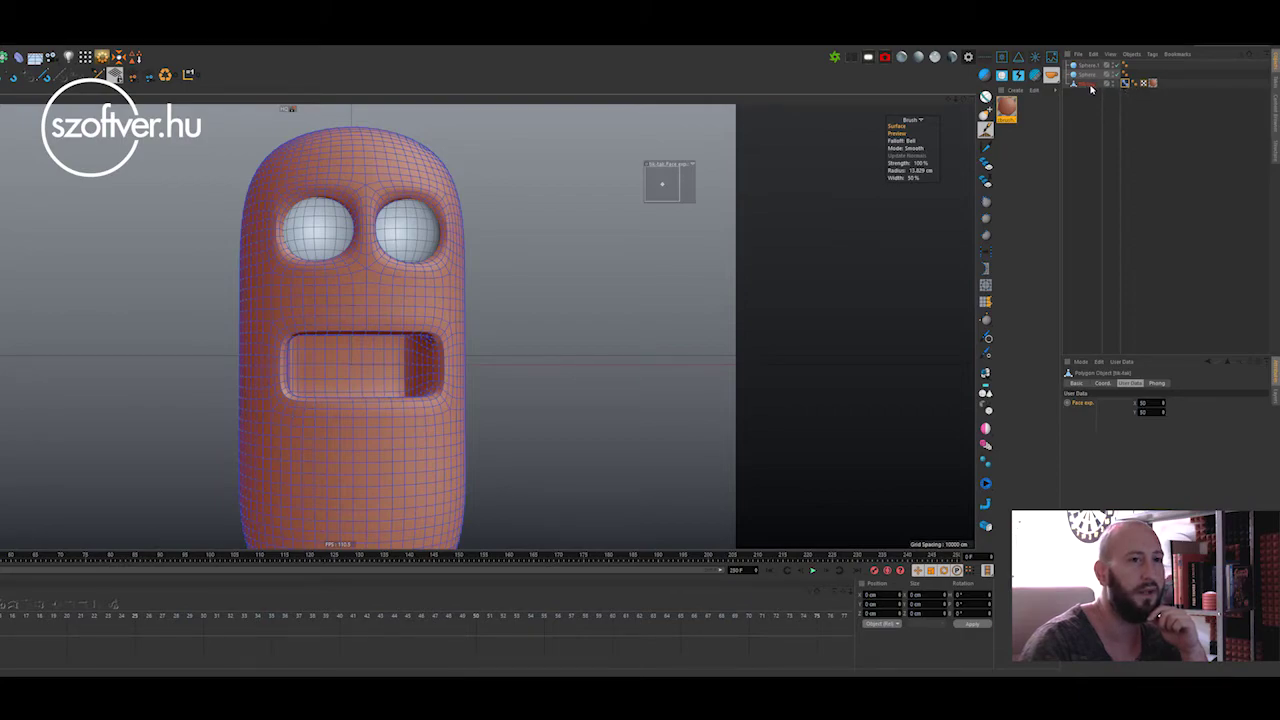
Add a Driver tag to the capsule body and set its Setup grid to X resolution 1, Y resolution 3.
{"action": "right_click", "coordinate": [1089, 88]}
{"action": "mouse_move", "coordinate": [1130, 118]}
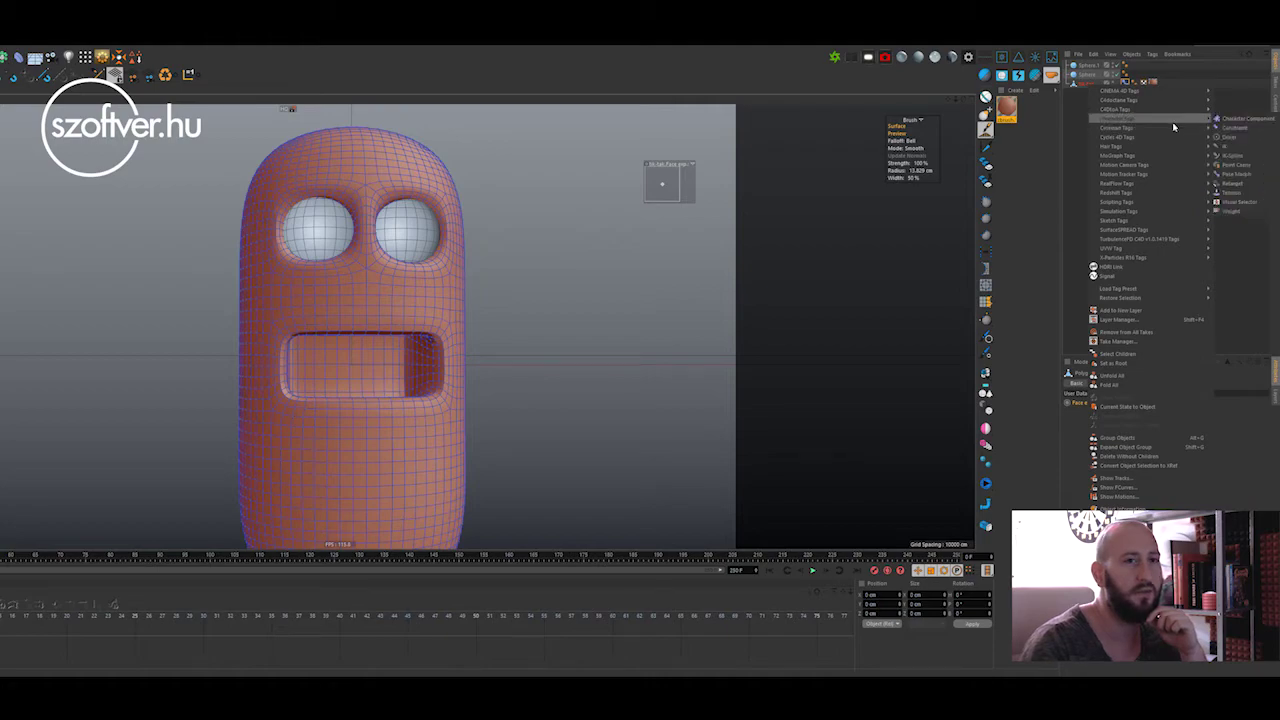
{"action": "left_click", "coordinate": [1231, 139]}
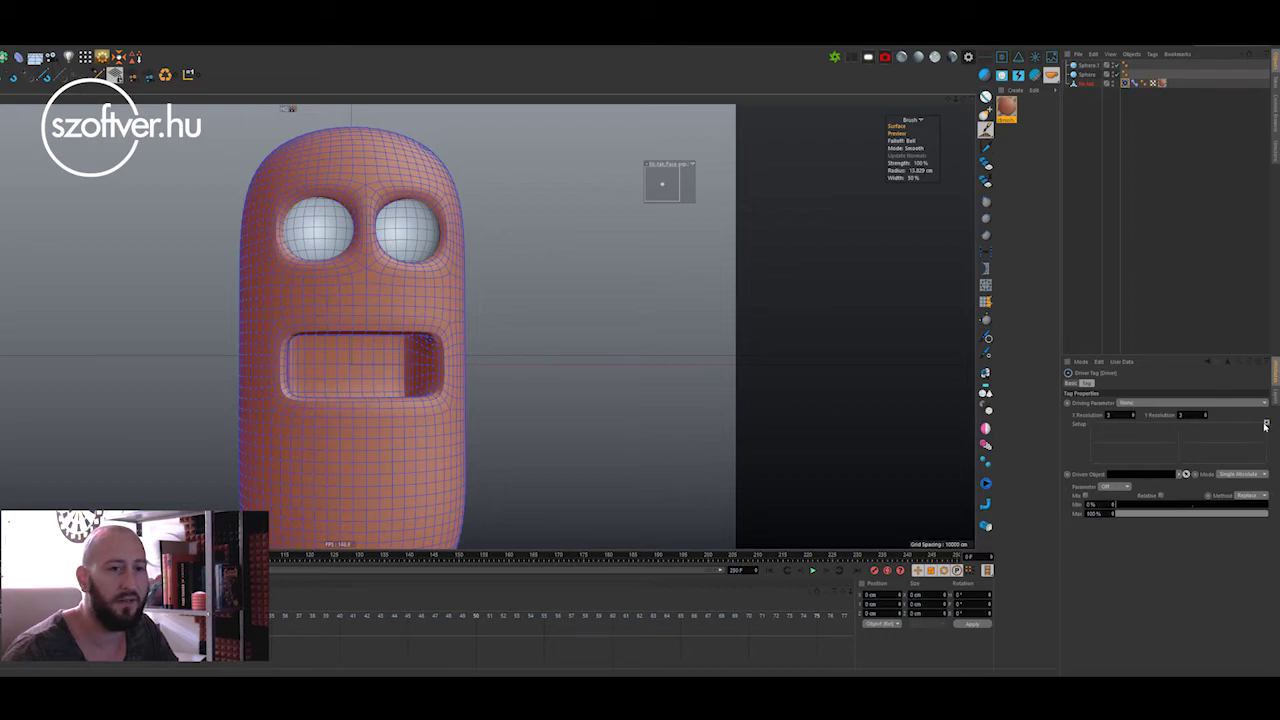
{"action": "left_click", "coordinate": [1091, 443]}
{"action": "left_click", "coordinate": [1178, 443]}
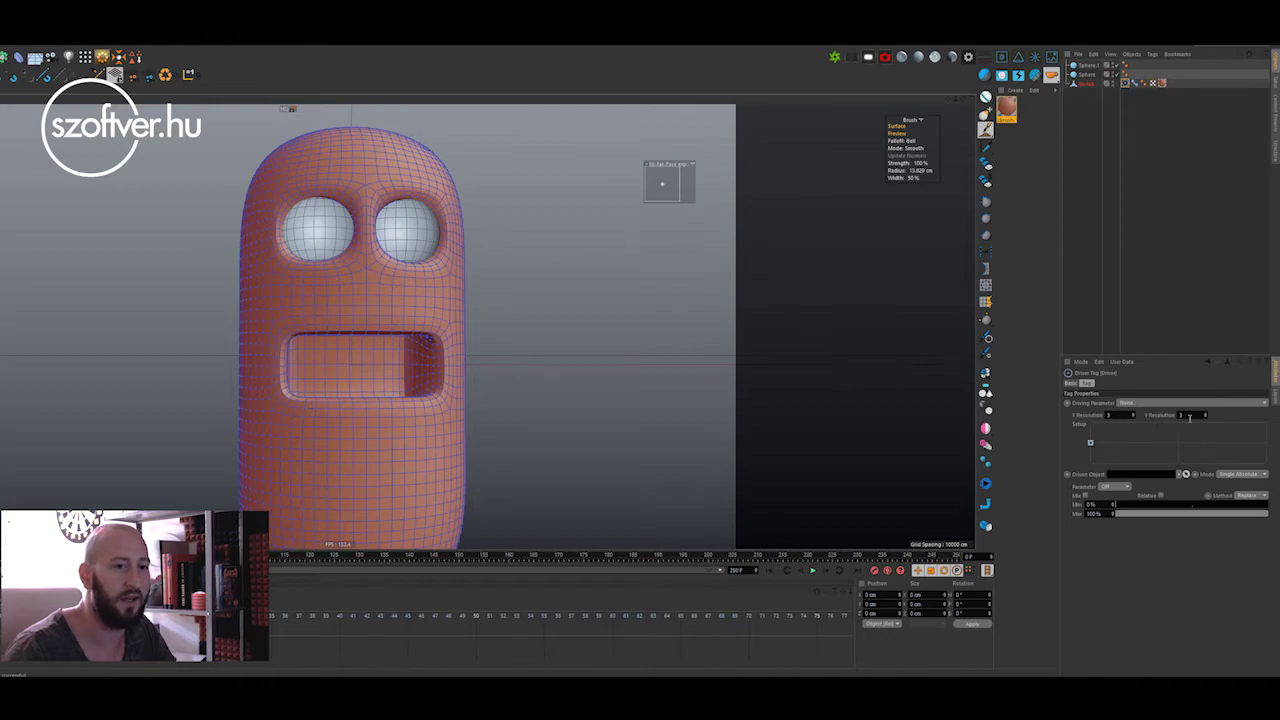
{"action": "left_click", "coordinate": [1135, 421]}
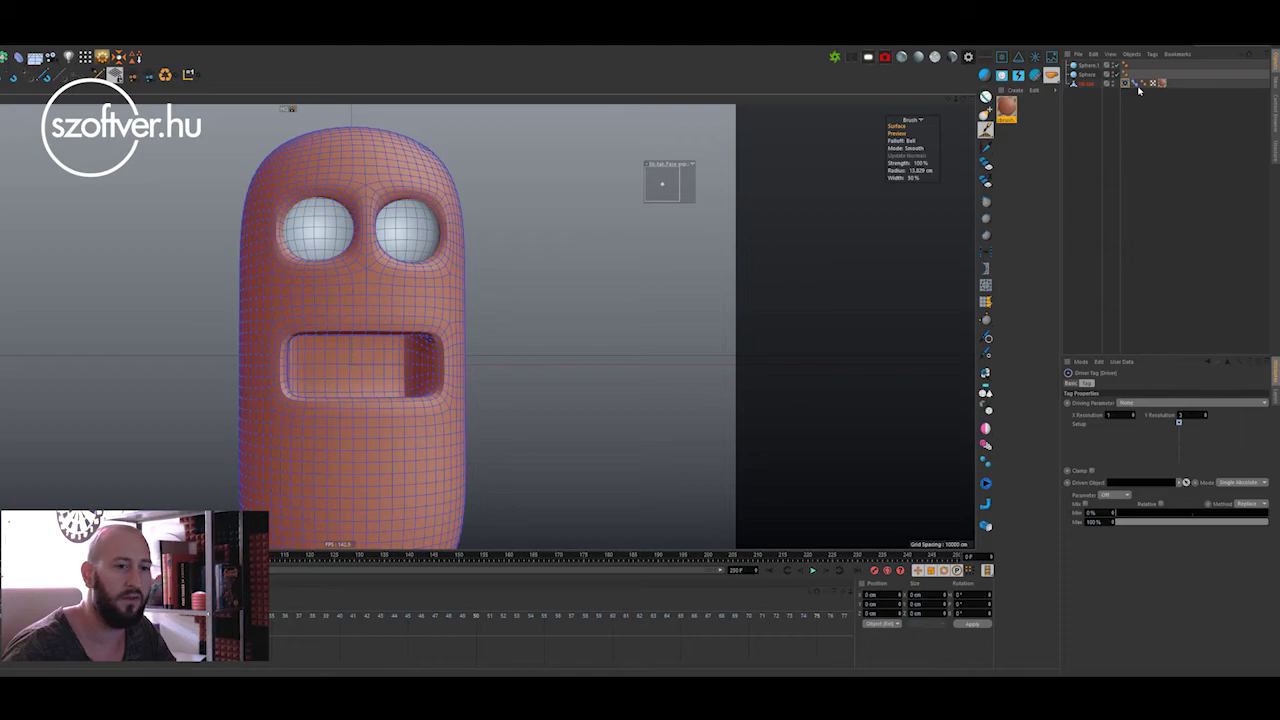
Link the Pose Morph tag as the Driven Object and assign the neutral pose to the first point.
{"action": "mouse_move", "coordinate": [1135, 85]}
{"action": "left_mouse_down"}
{"action": "mouse_move", "coordinate": [1116, 465]}
{"action": "mouse_move", "coordinate": [1140, 486]}
{"action": "left_mouse_up"}
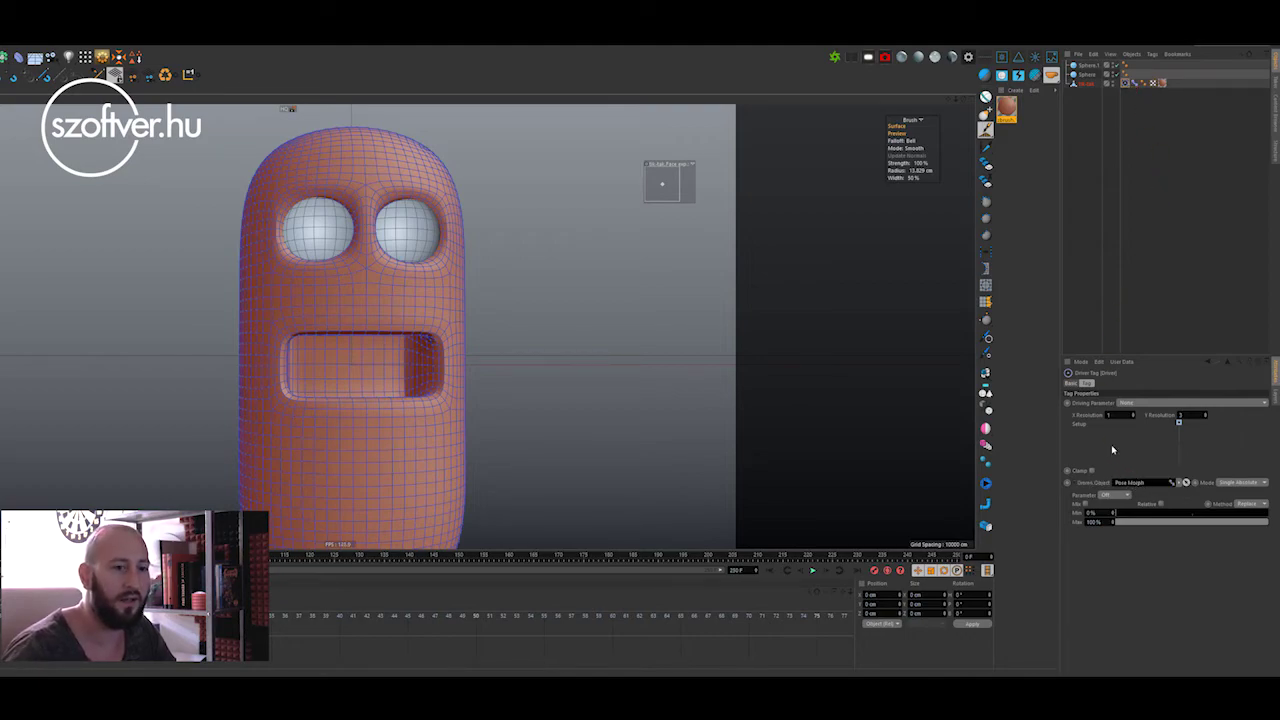
{"action": "left_click", "coordinate": [1122, 499]}
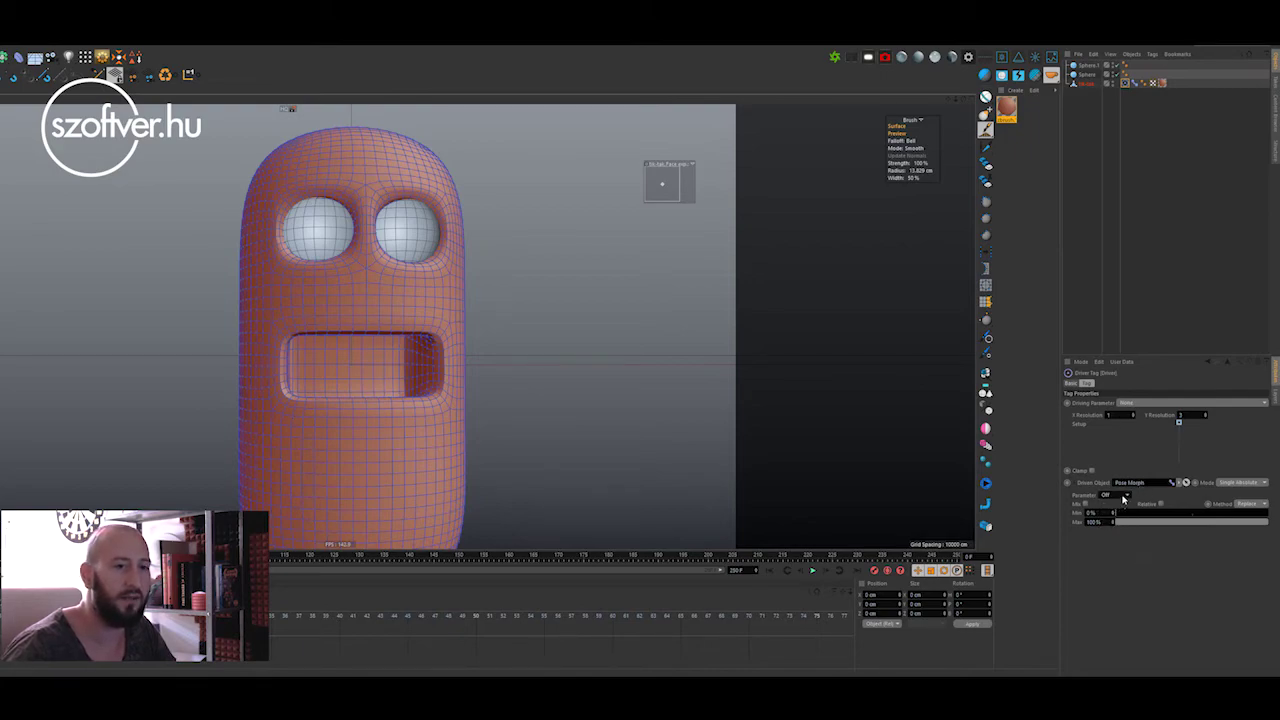
{"action": "left_click", "coordinate": [1123, 499]}
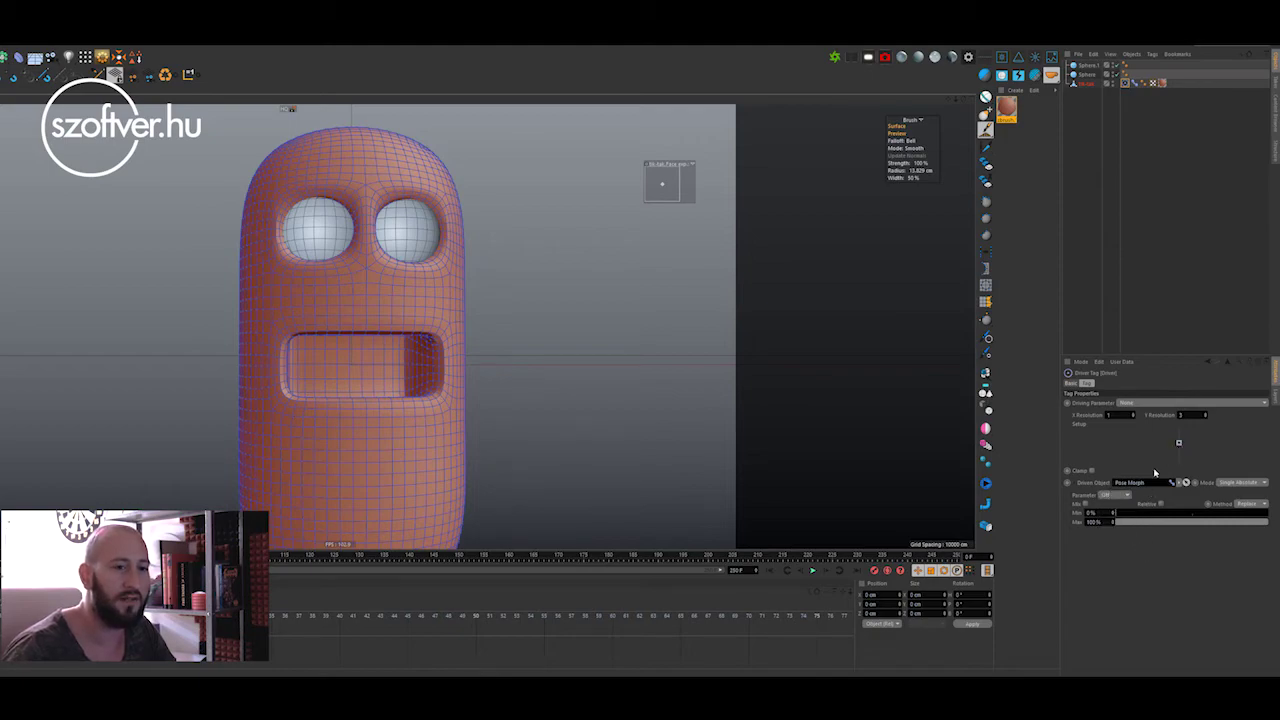
{"action": "left_click", "coordinate": [1125, 497]}
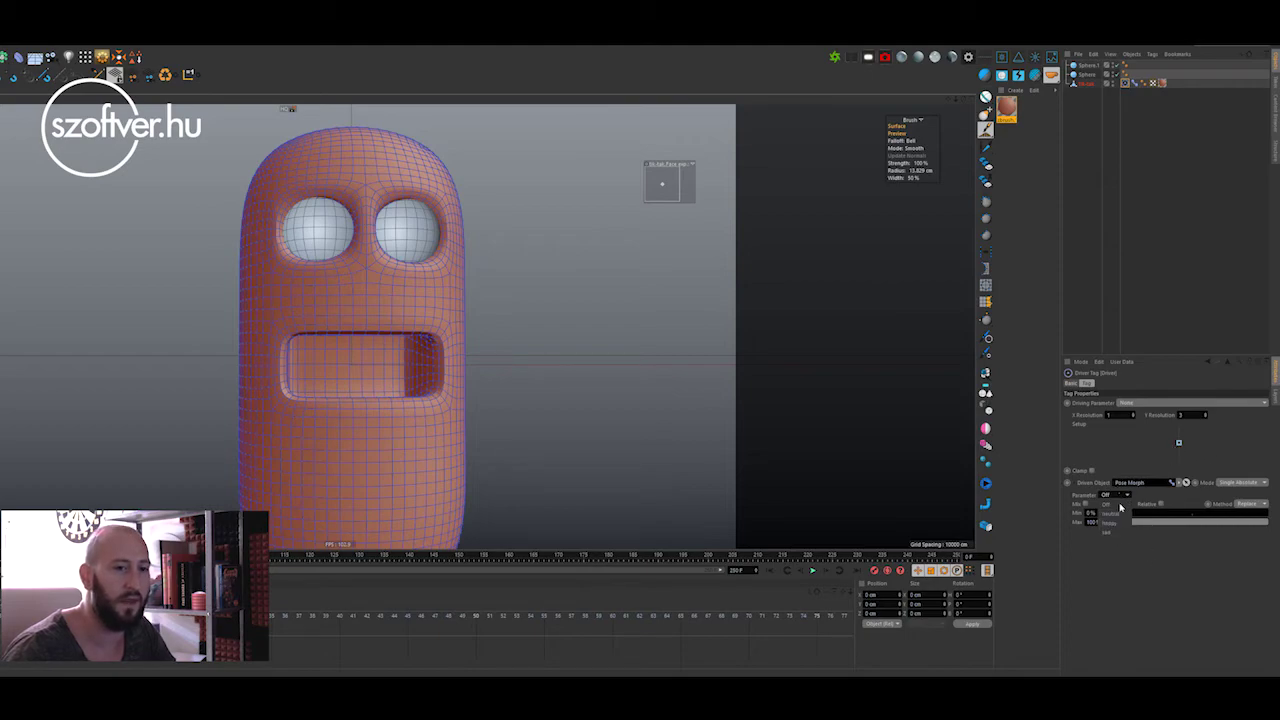
{"action": "left_click", "coordinate": [1115, 513]}
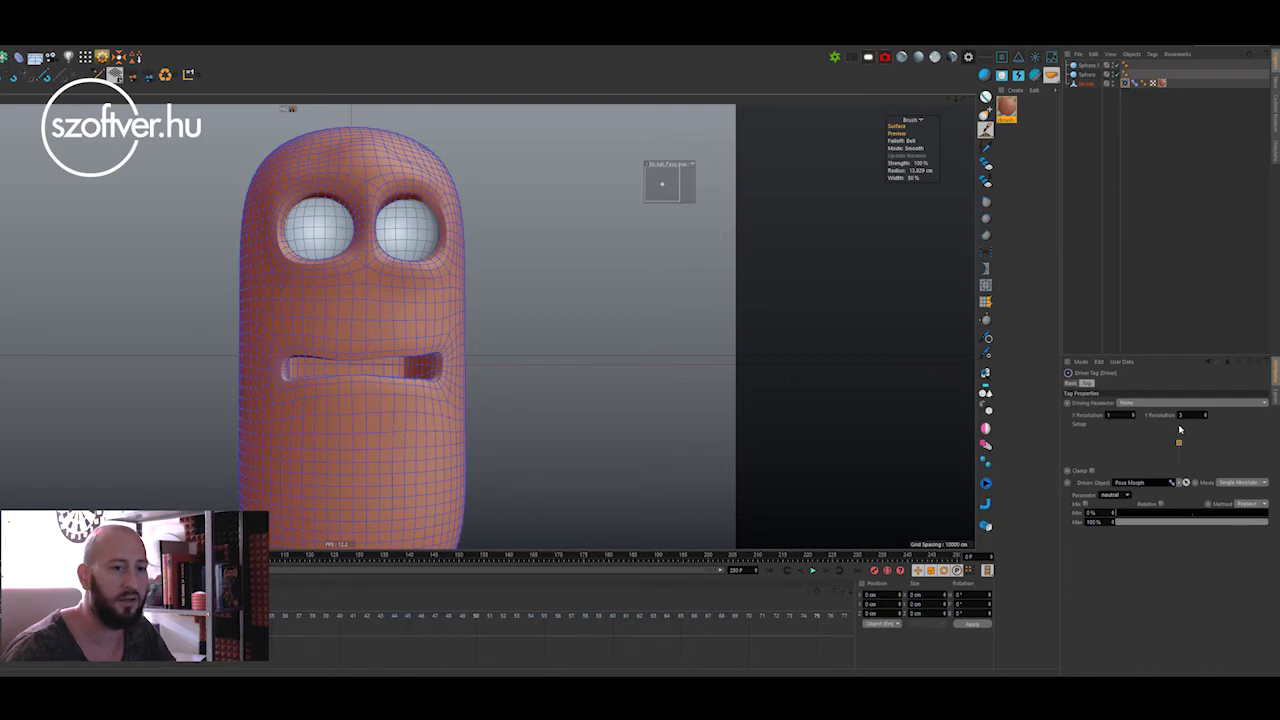
Assign the happy and sad poses to the other two points, then smooth the pinched left mouth corner.
{"action": "left_click", "coordinate": [1125, 497]}
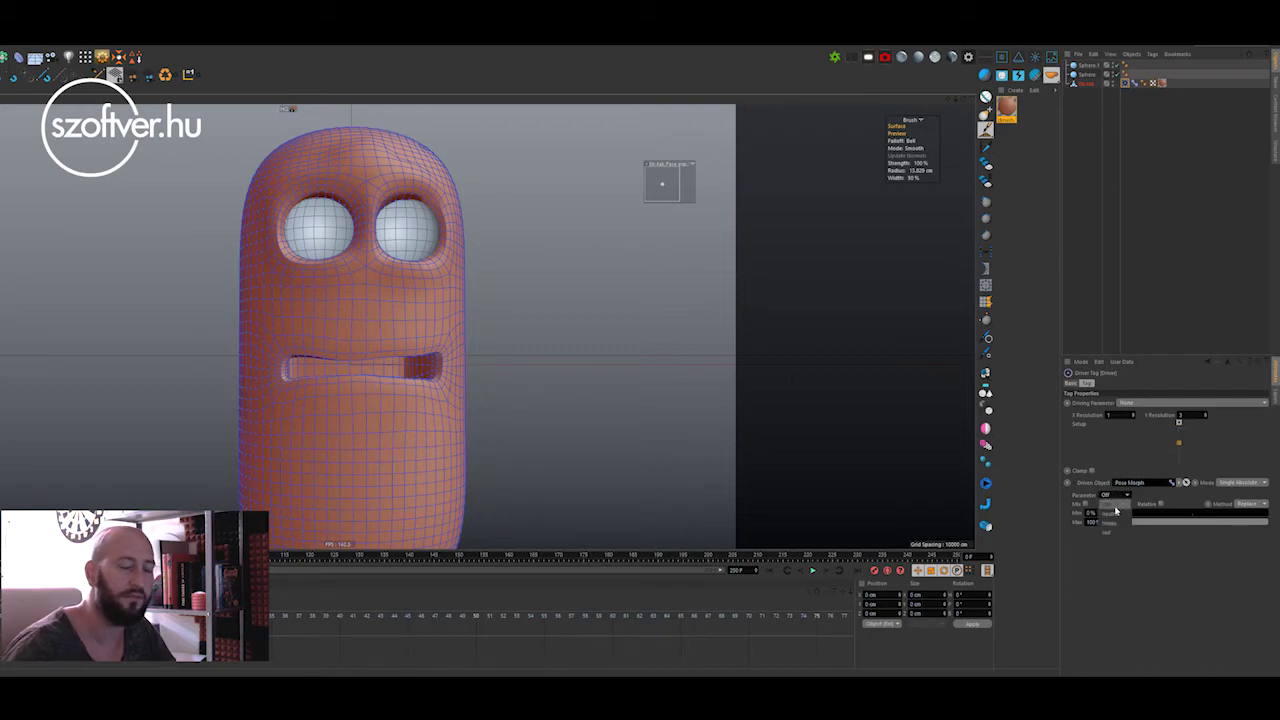
{"action": "left_click", "coordinate": [1115, 521]}
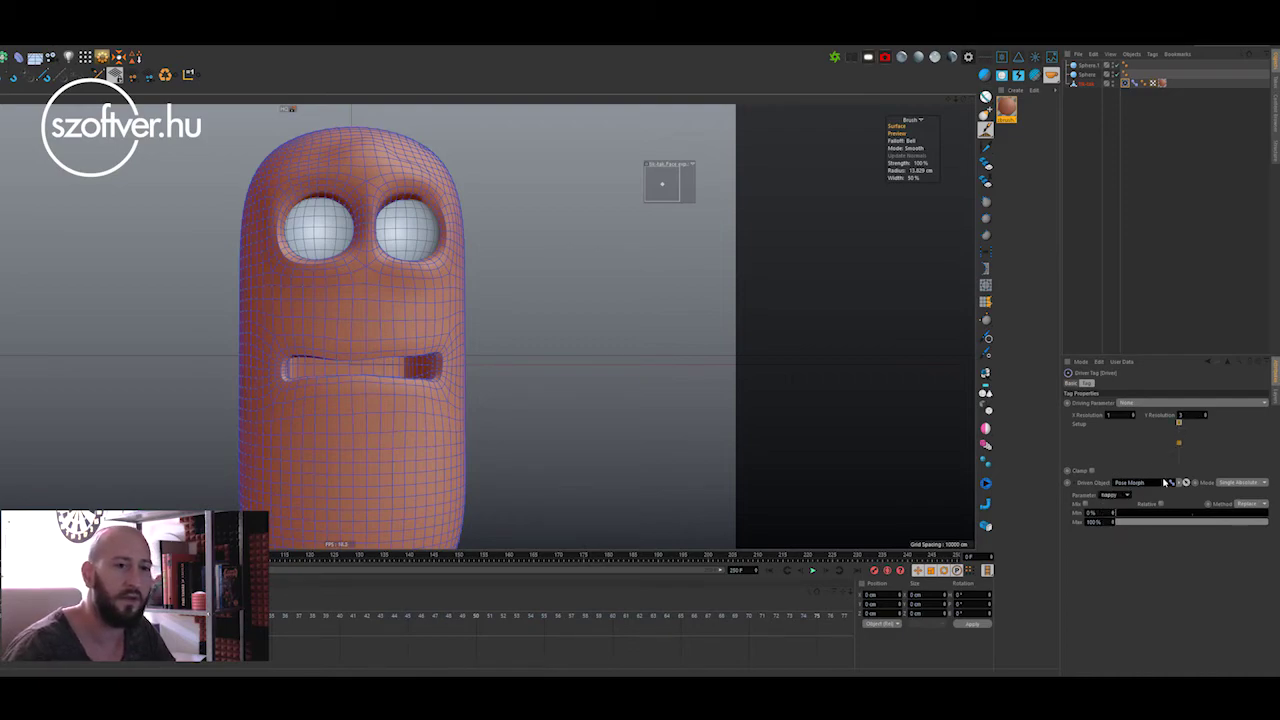
{"action": "left_click", "coordinate": [1115, 495]}
{"action": "left_click", "coordinate": [1108, 534]}
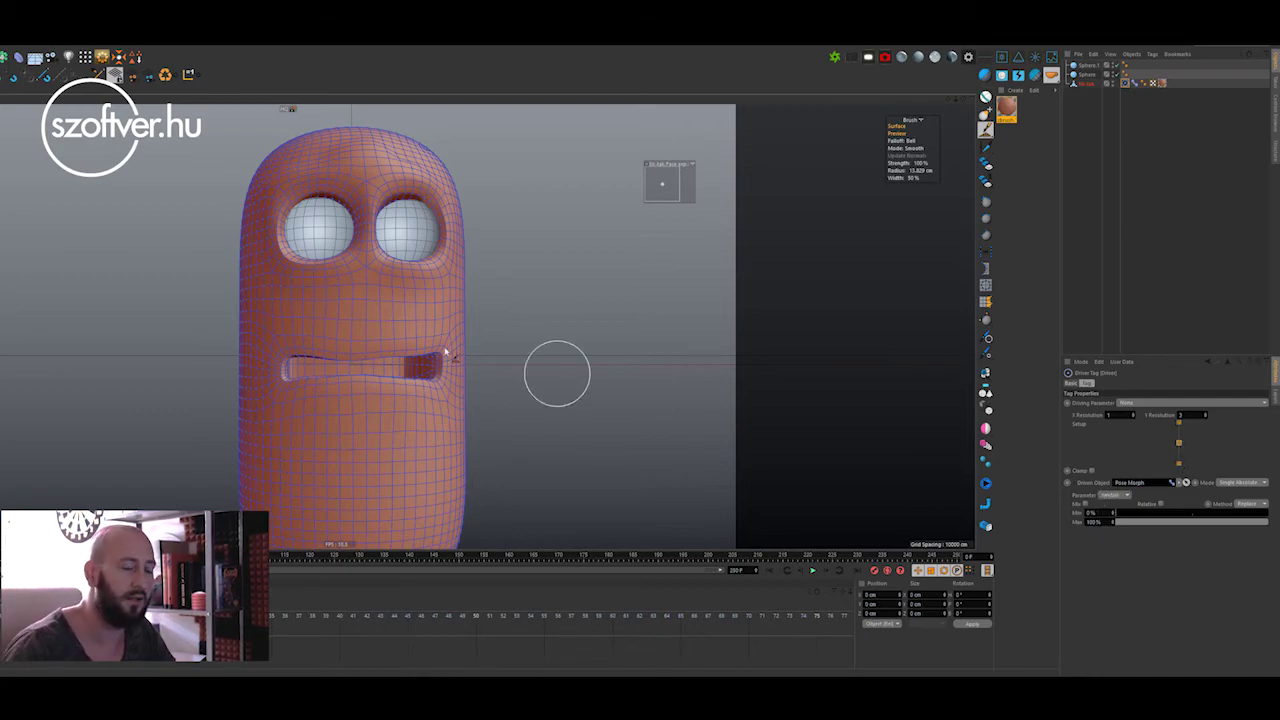
{"action": "mouse_move", "coordinate": [281, 358]}
{"action": "left_mouse_down"}
{"action": "mouse_move", "coordinate": [400, 400]}
{"action": "mouse_move", "coordinate": [371, 357]}
{"action": "mouse_move", "coordinate": [400, 414]}
{"action": "mouse_move", "coordinate": [326, 371]}
{"action": "mouse_move", "coordinate": [414, 423]}
{"action": "mouse_move", "coordinate": [360, 420]}
{"action": "mouse_move", "coordinate": [451, 366]}
{"action": "mouse_move", "coordinate": [484, 420]}
{"action": "left_mouse_up"}
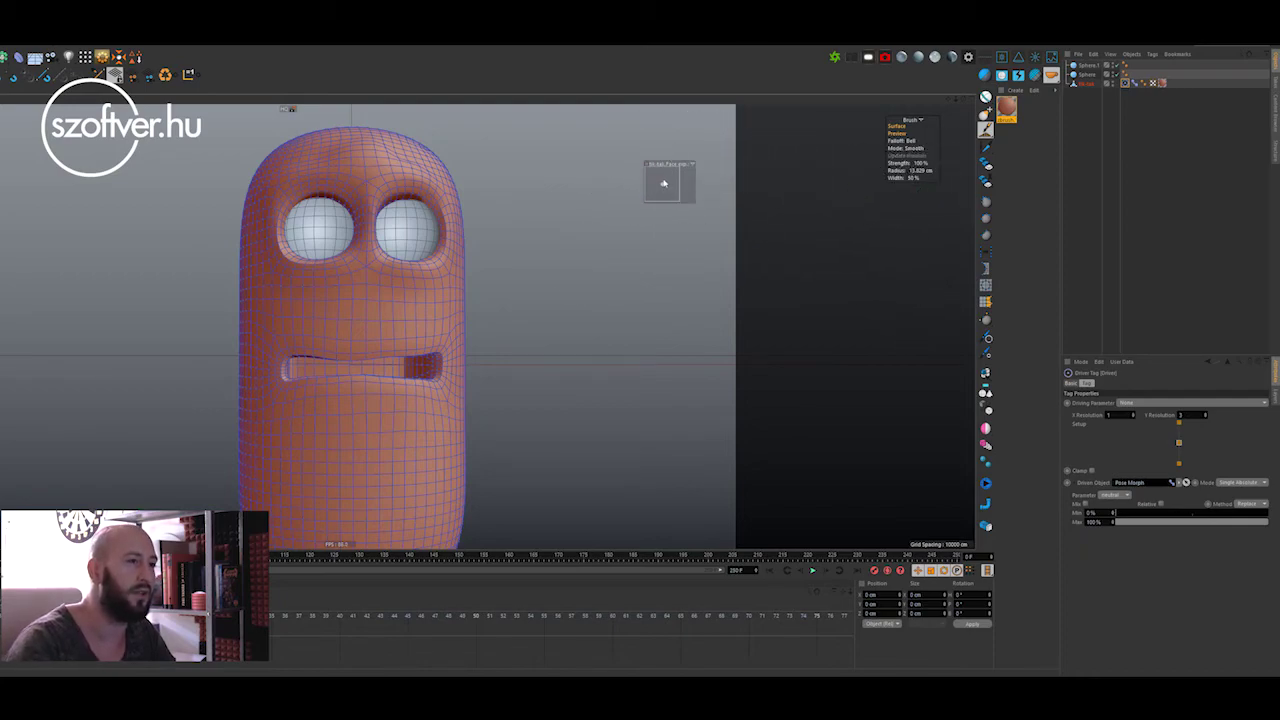
Test the smile with the Face exp. HUD, move the pad into the viewport corner, and zoom out.
{"action": "mouse_move", "coordinate": [661, 186]}
{"action": "left_mouse_down"}
{"action": "mouse_move", "coordinate": [661, 170]}
{"action": "mouse_move", "coordinate": [668, 206]}
{"action": "mouse_move", "coordinate": [666, 177]}
{"action": "mouse_move", "coordinate": [648, 168]}
{"action": "mouse_move", "coordinate": [666, 177]}
{"action": "mouse_move", "coordinate": [656, 170]}
{"action": "mouse_move", "coordinate": [661, 194]}
{"action": "mouse_move", "coordinate": [669, 171]}
{"action": "mouse_move", "coordinate": [666, 198]}
{"action": "mouse_move", "coordinate": [664, 170]}
{"action": "mouse_move", "coordinate": [651, 197]}
{"action": "mouse_move", "coordinate": [663, 183]}
{"action": "left_mouse_up"}
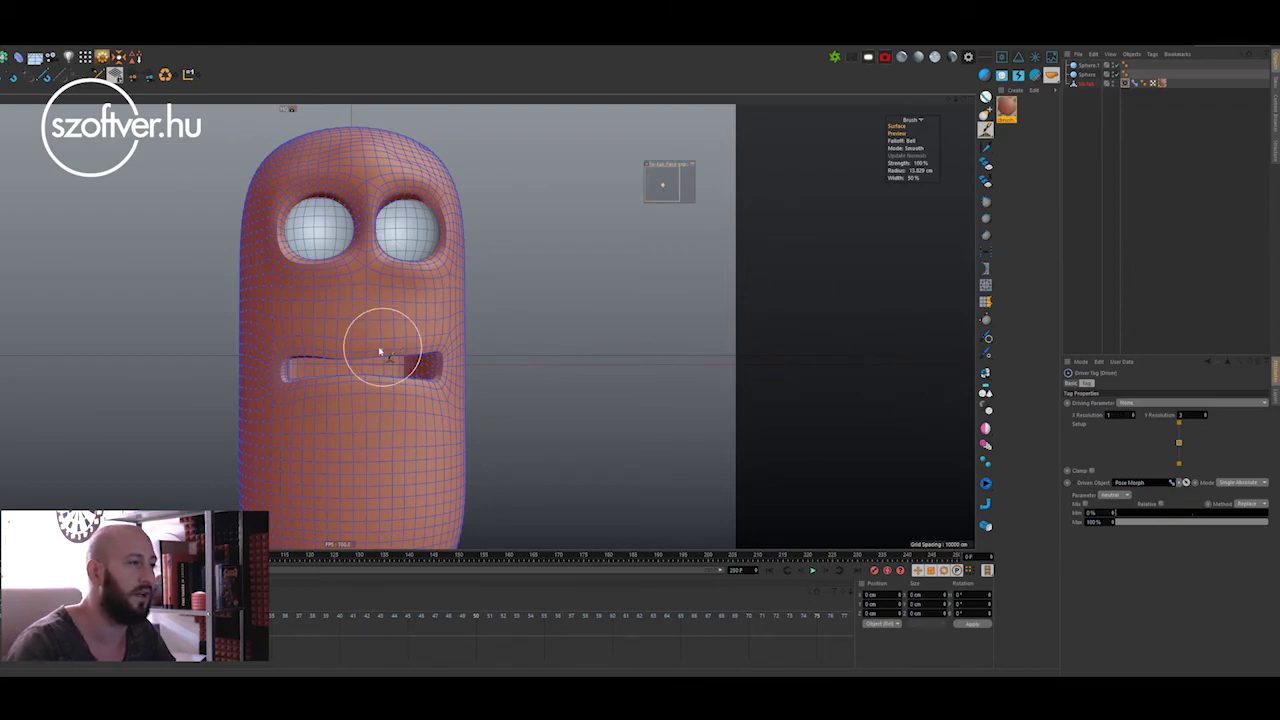
{"action": "mouse_move", "coordinate": [380, 343]}
{"action": "left_mouse_down", "text": "alt"}
{"action": "mouse_move", "coordinate": [397, 323]}
{"action": "mouse_move", "coordinate": [380, 337]}
{"action": "mouse_move", "coordinate": [414, 354]}
{"action": "mouse_move", "coordinate": [371, 370]}
{"action": "mouse_move", "coordinate": [450, 330]}
{"action": "left_mouse_up", "text": "alt"}
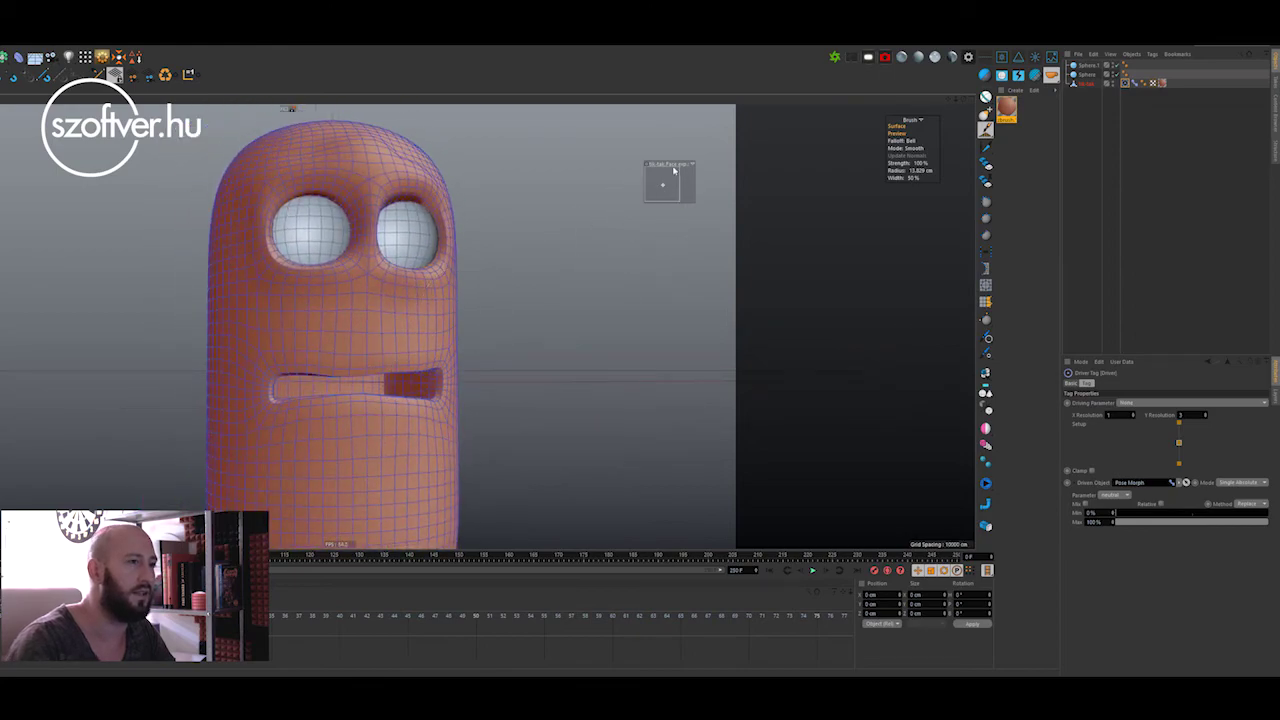
{"action": "left_click_drag", "start_coordinate": [672, 163], "coordinate": [703, 146]}
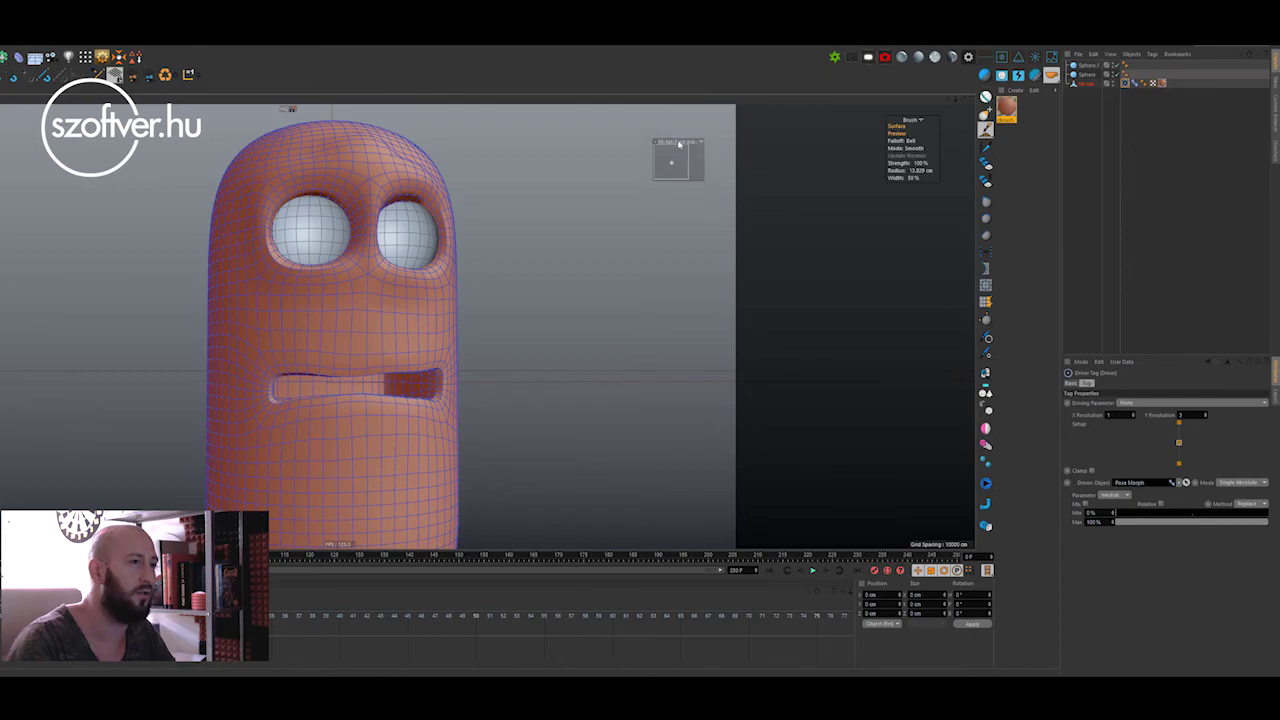
{"action": "left_click_drag", "start_coordinate": [677, 143], "coordinate": [705, 110]}
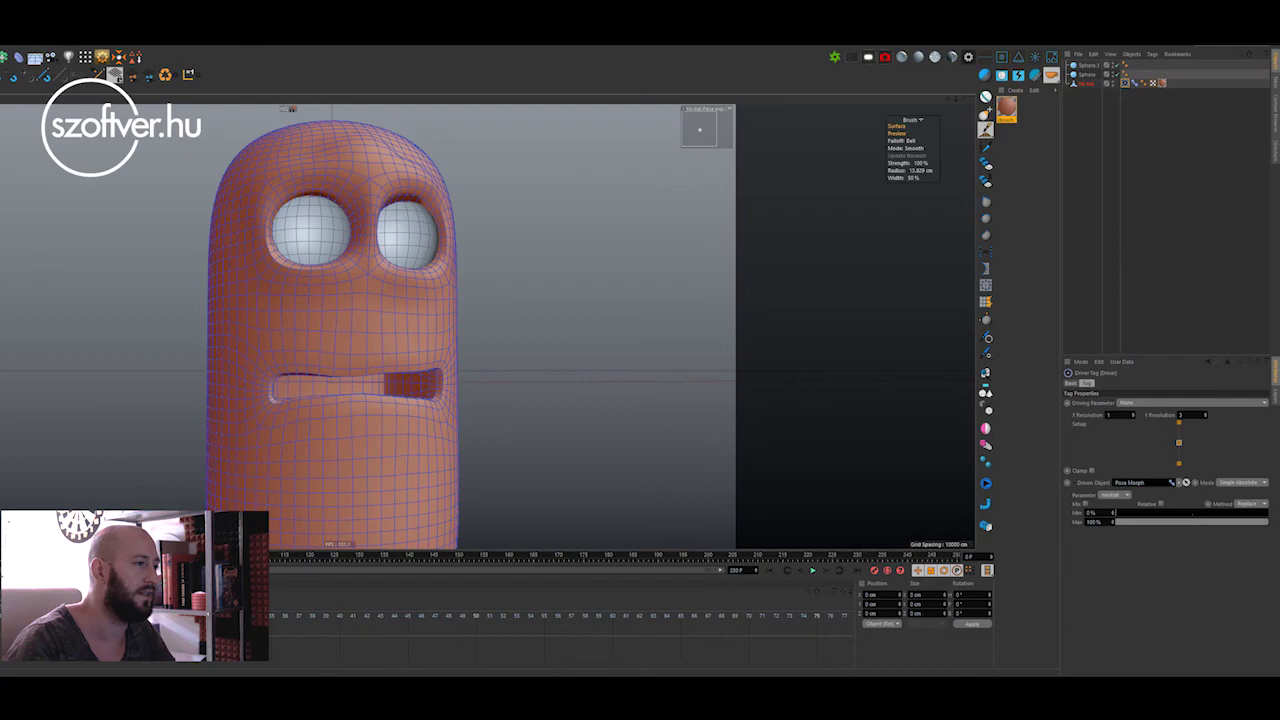
{"action": "scroll", "coordinate": [652, 234], "scroll_direction": "down", "scroll_amount": 5}
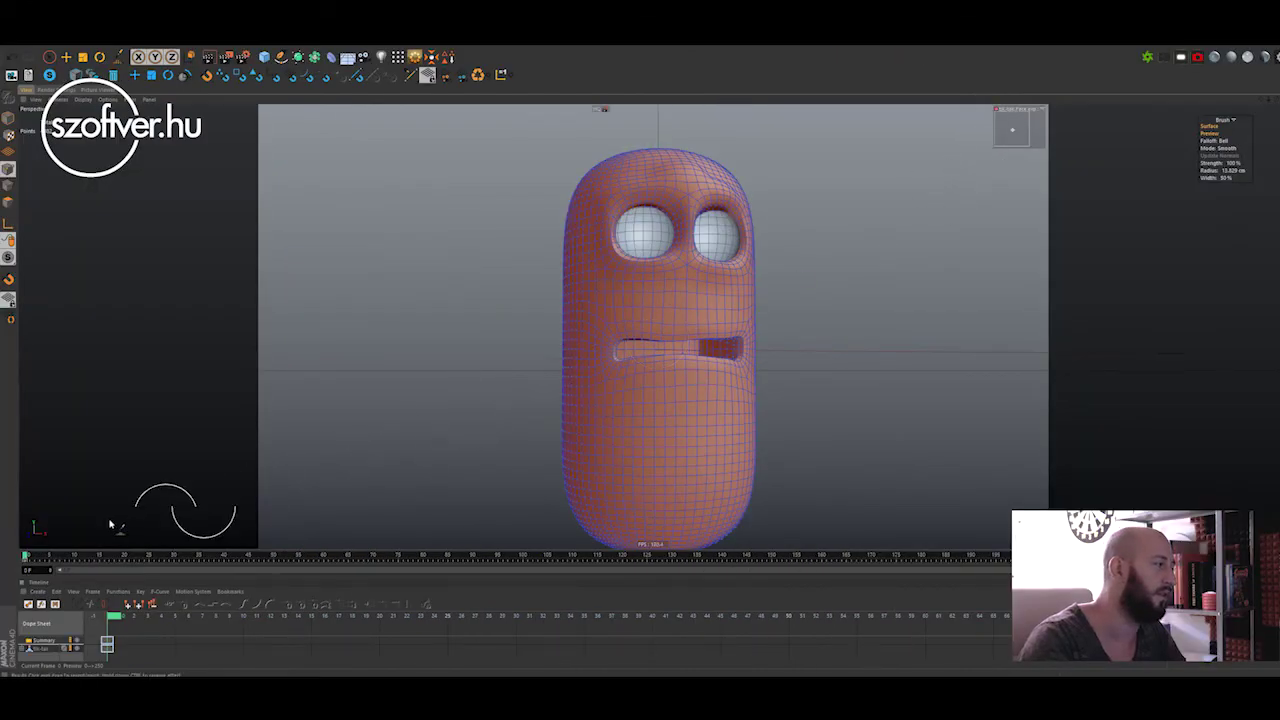
At frame 25, drag the Face exp. control into a wide smile, then scrub back to preview.
{"action": "left_click_drag", "start_coordinate": [40, 558], "coordinate": [150, 558]}
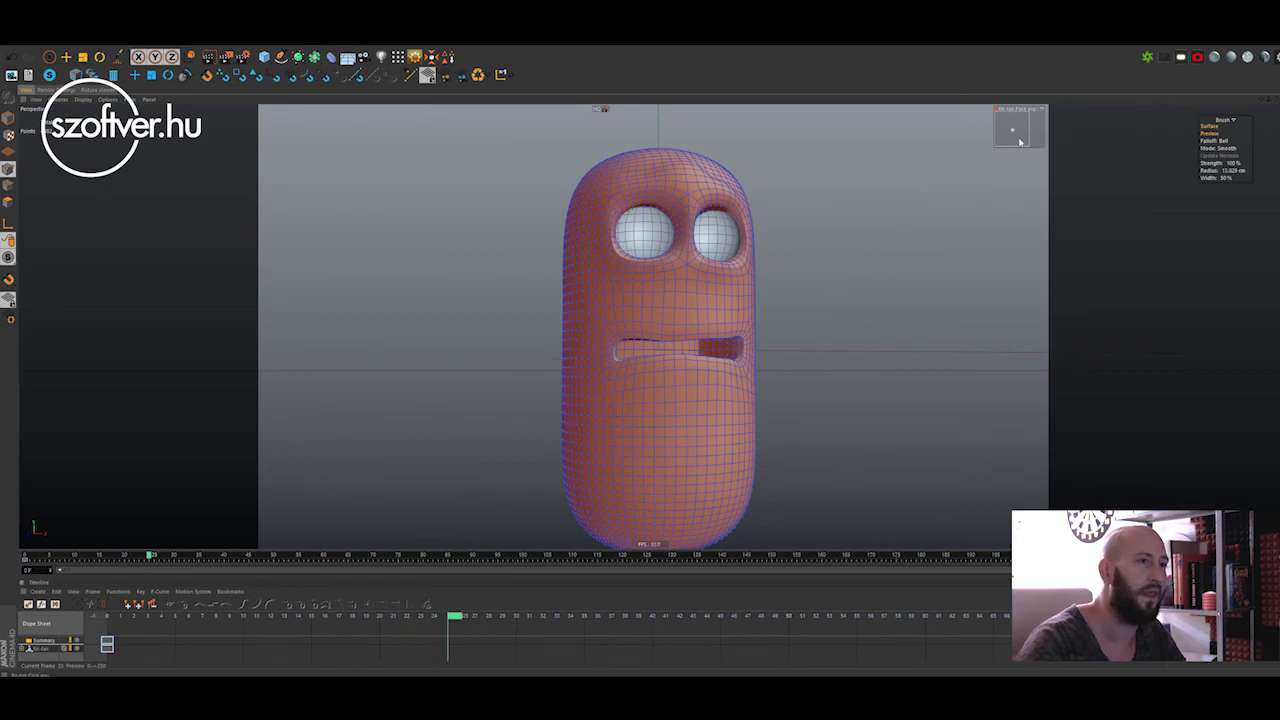
{"action": "left_click_drag", "start_coordinate": [1018, 133], "coordinate": [996, 112]}
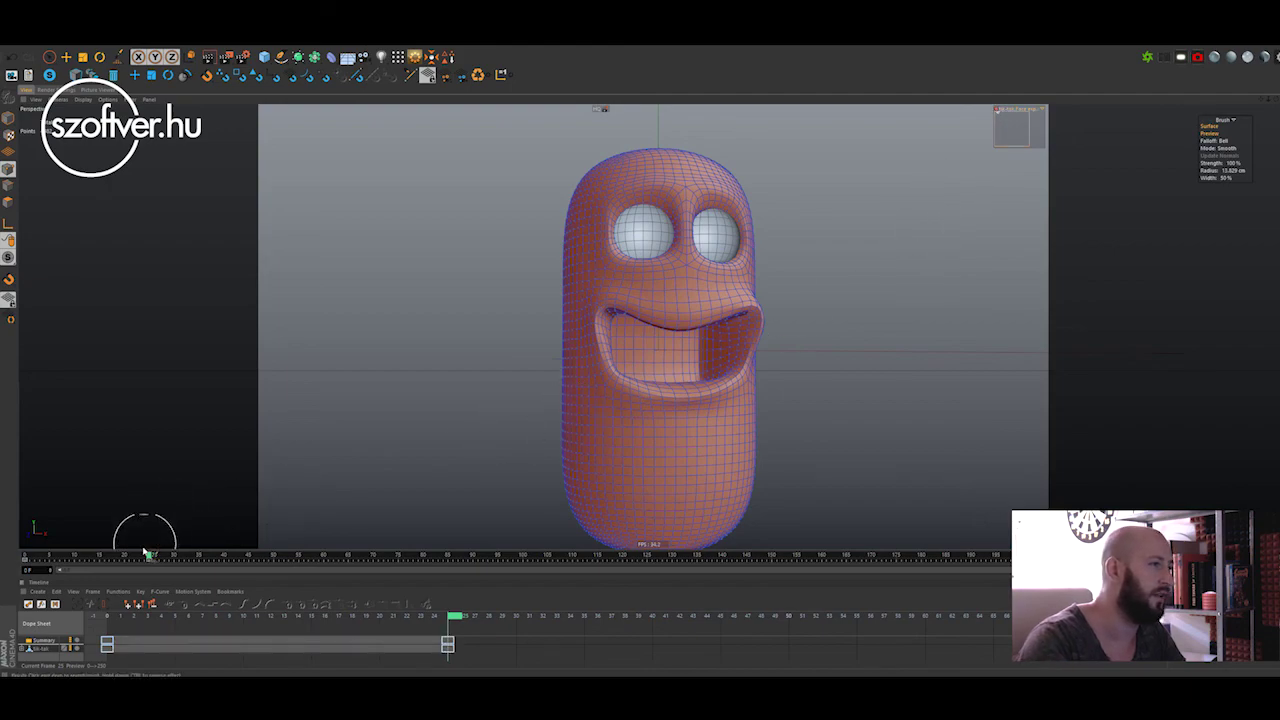
{"action": "left_click_drag", "start_coordinate": [150, 556], "coordinate": [76, 563]}
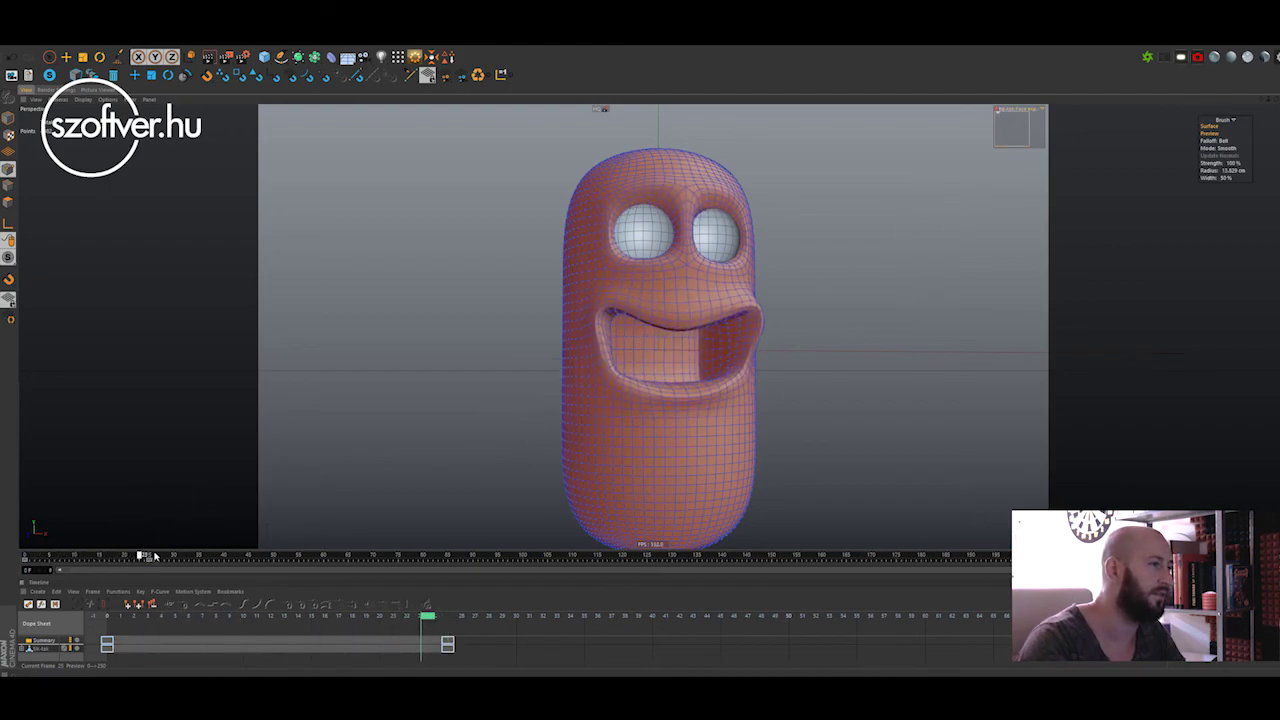